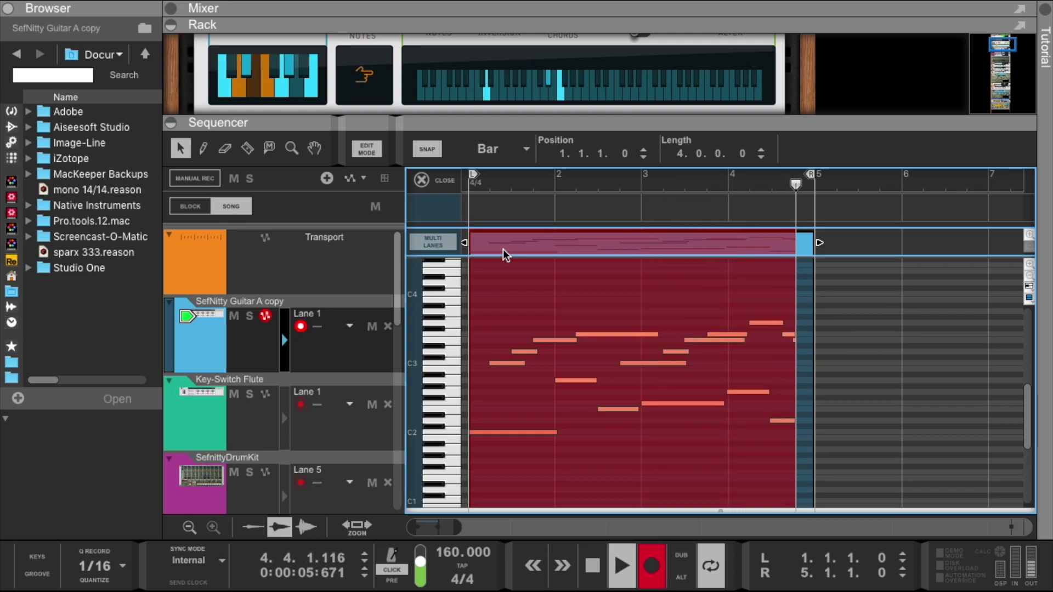
- Quantize the recorded guitar clip to 1/16 and switch off the metronome click
right_click(506, 246)
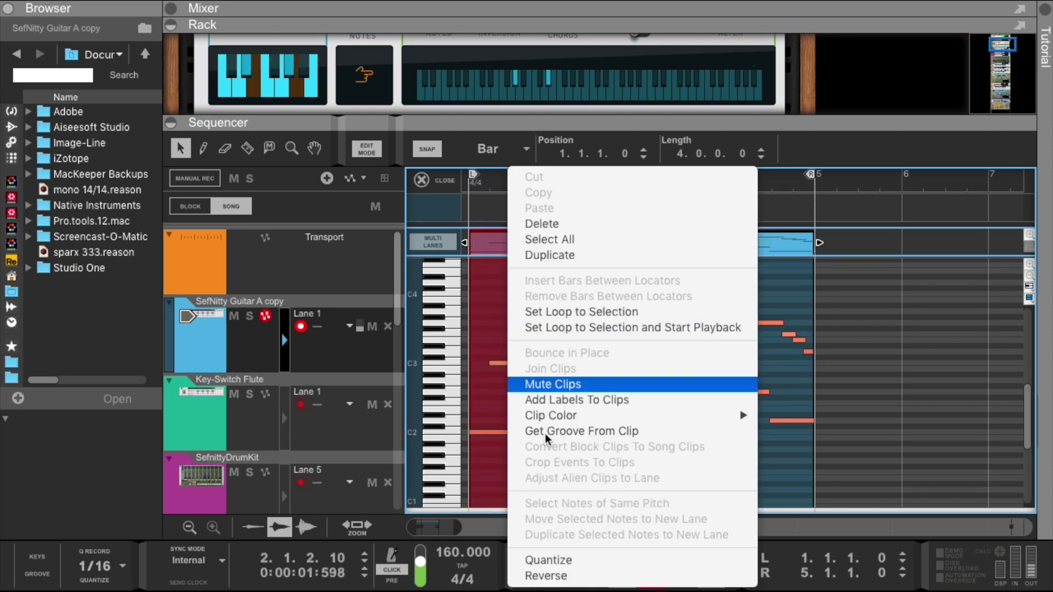
left_click(543, 560)
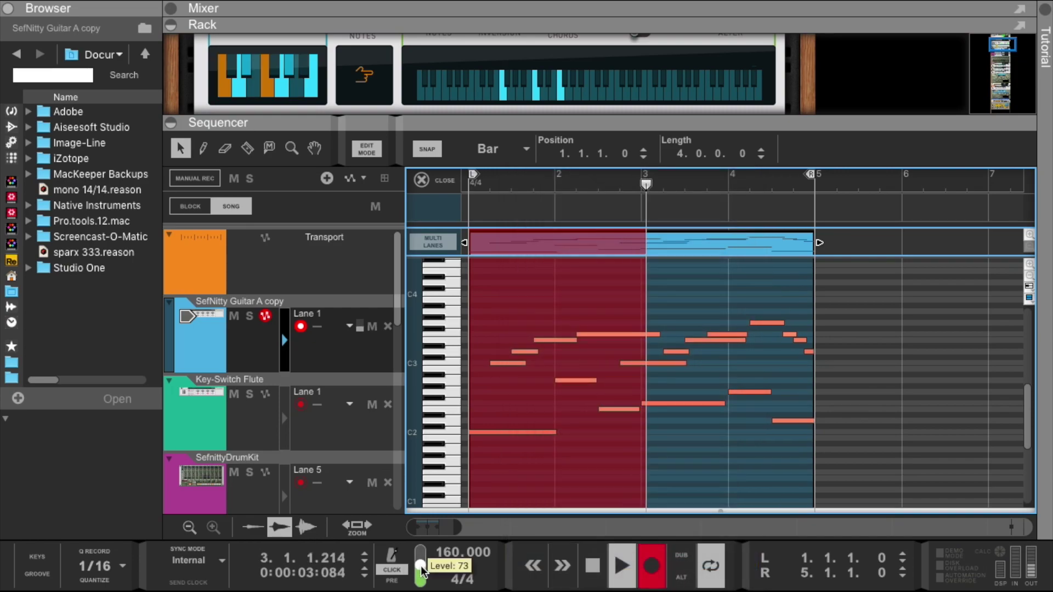
left_click(393, 572)
left_click(597, 478)
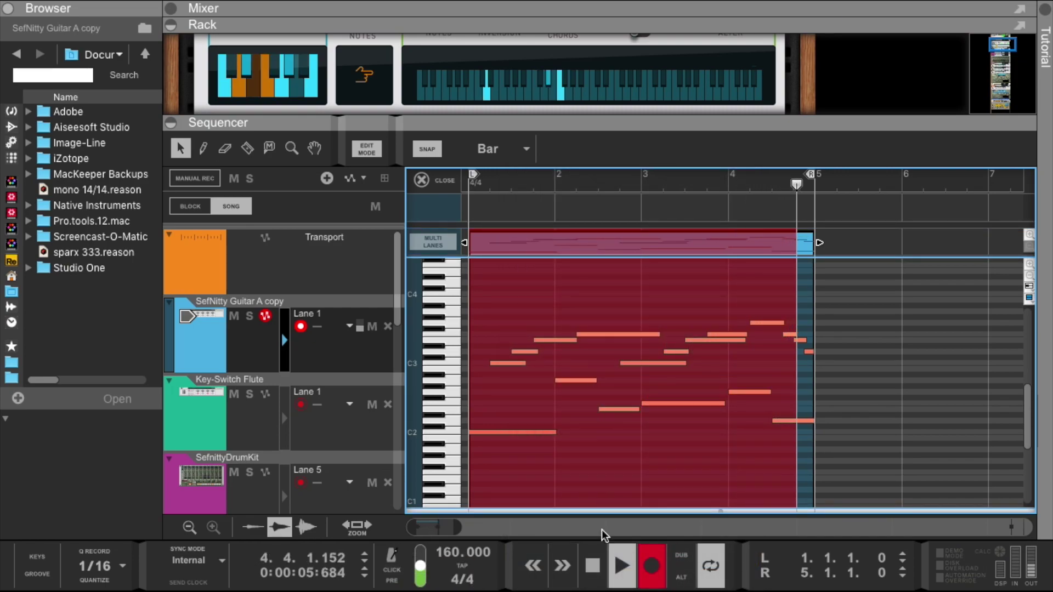
- Stop recording while the loop keeps playing and quantize the guitar clip again
left_click(651, 574)
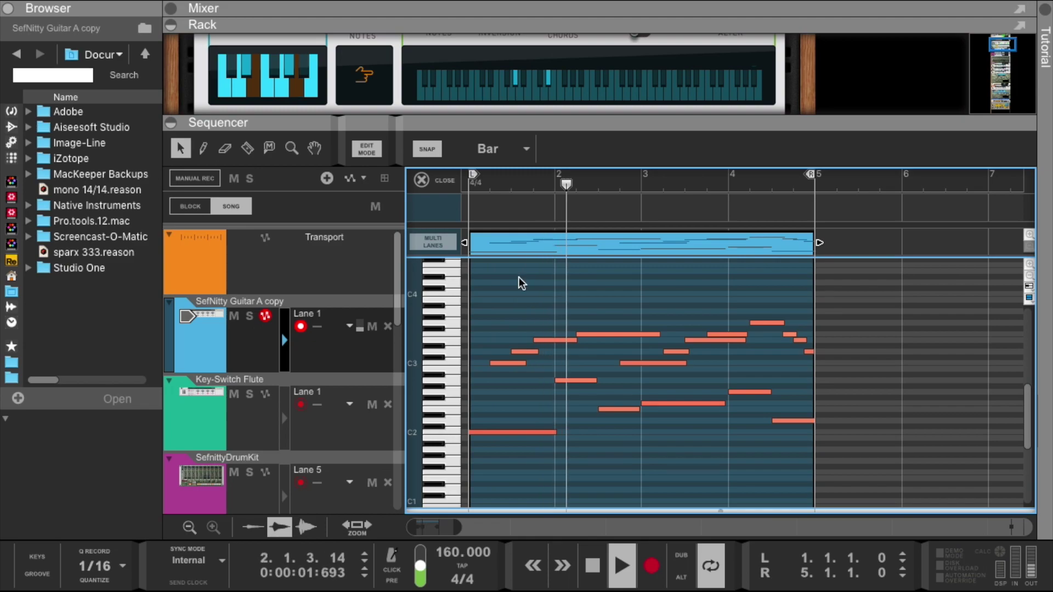
right_click(542, 247)
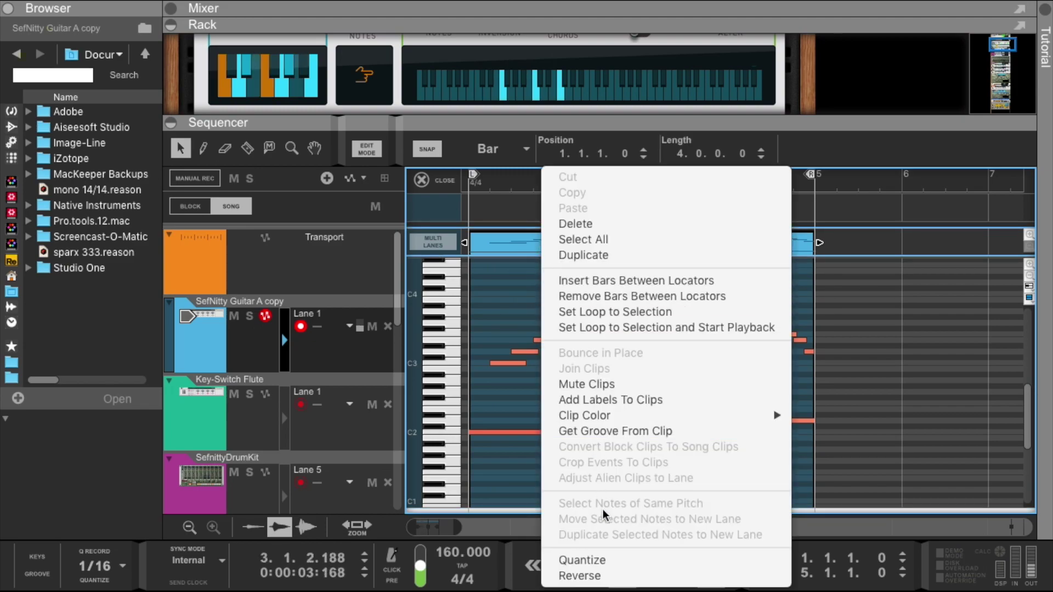
left_click(600, 564)
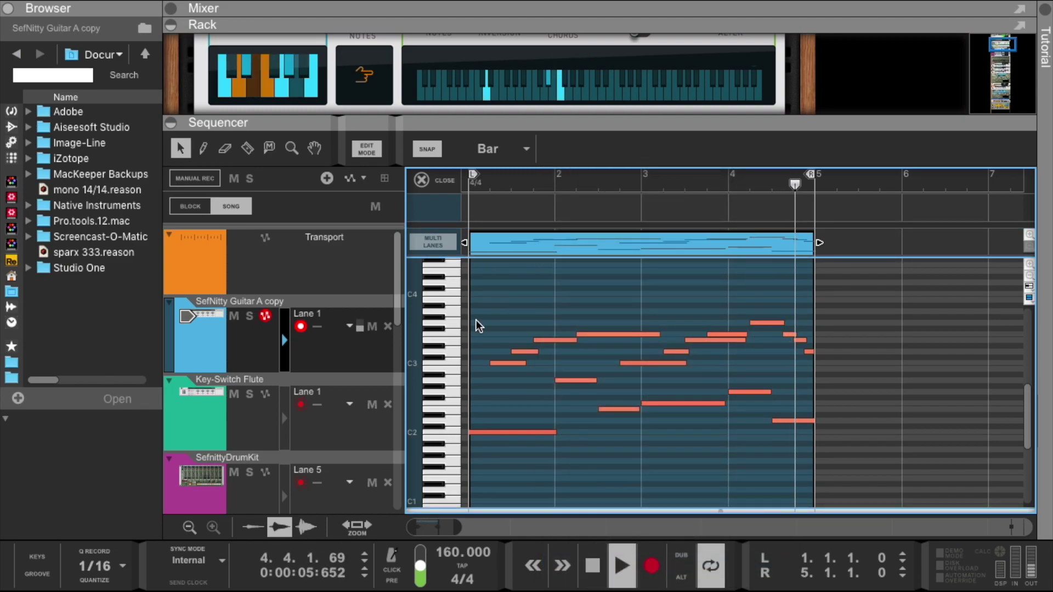
- Select all the guitar notes, match their velocities and raise the value to 88
left_click_drag(475, 321, 876, 485)
left_click(881, 153)
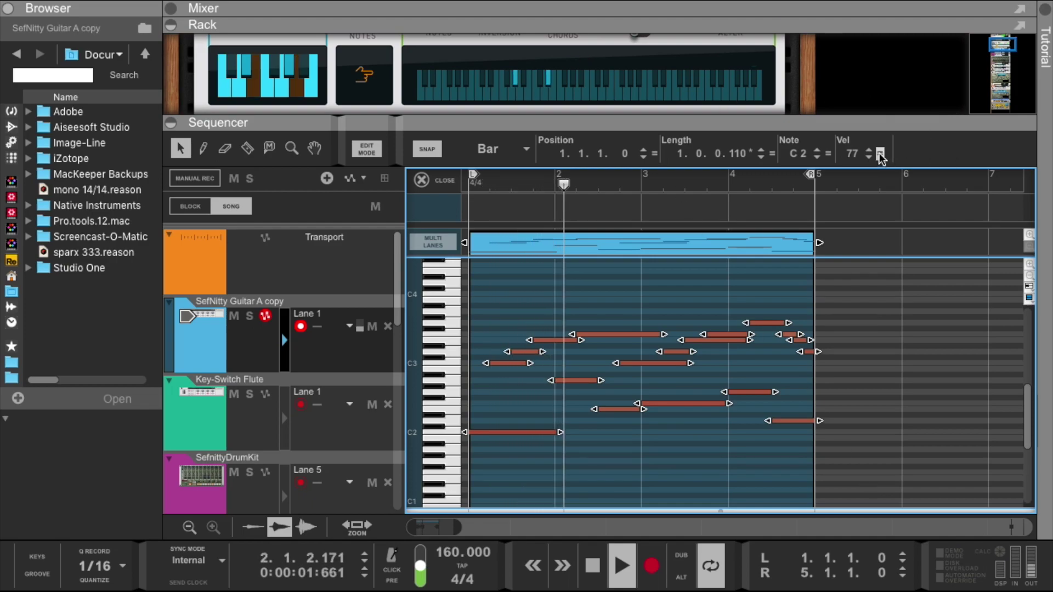
left_click(870, 150)
left_click(870, 150)
left_click(870, 150)
left_click(870, 150)
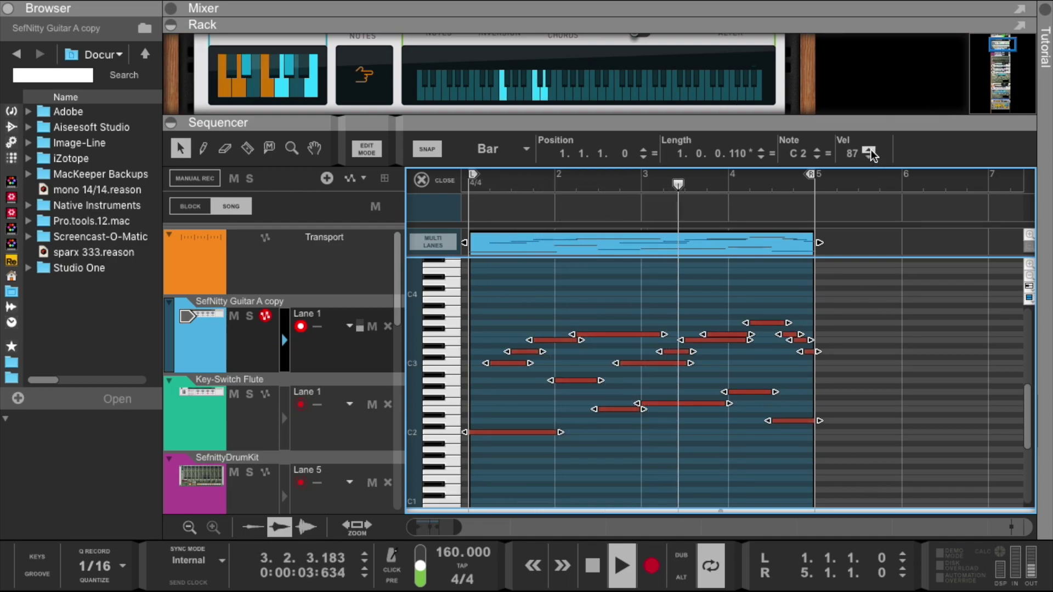
left_click(870, 150)
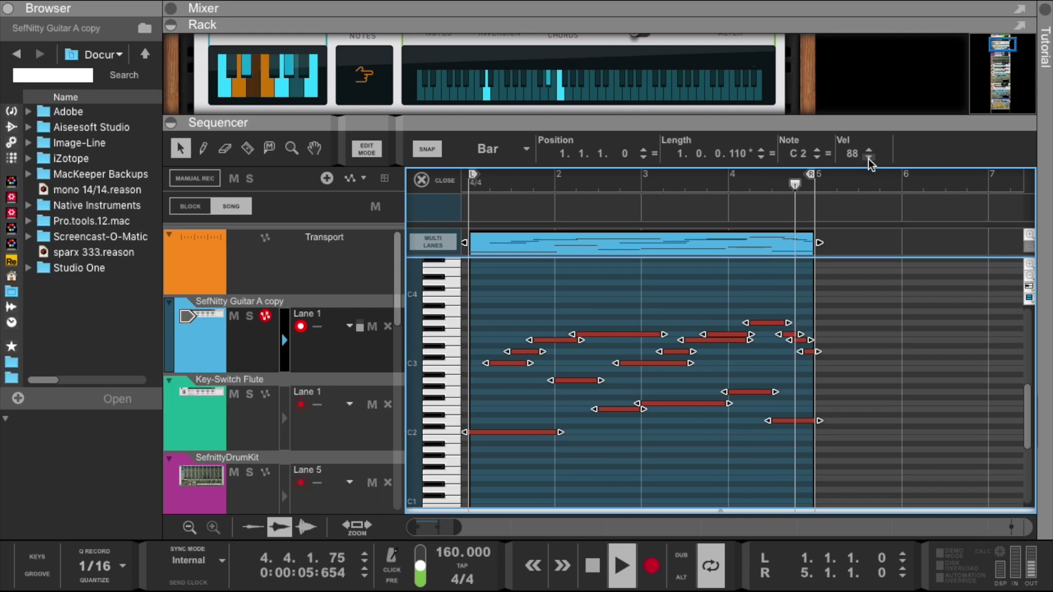
key("XF86AudioRaiseVolume")
left_click(899, 330)
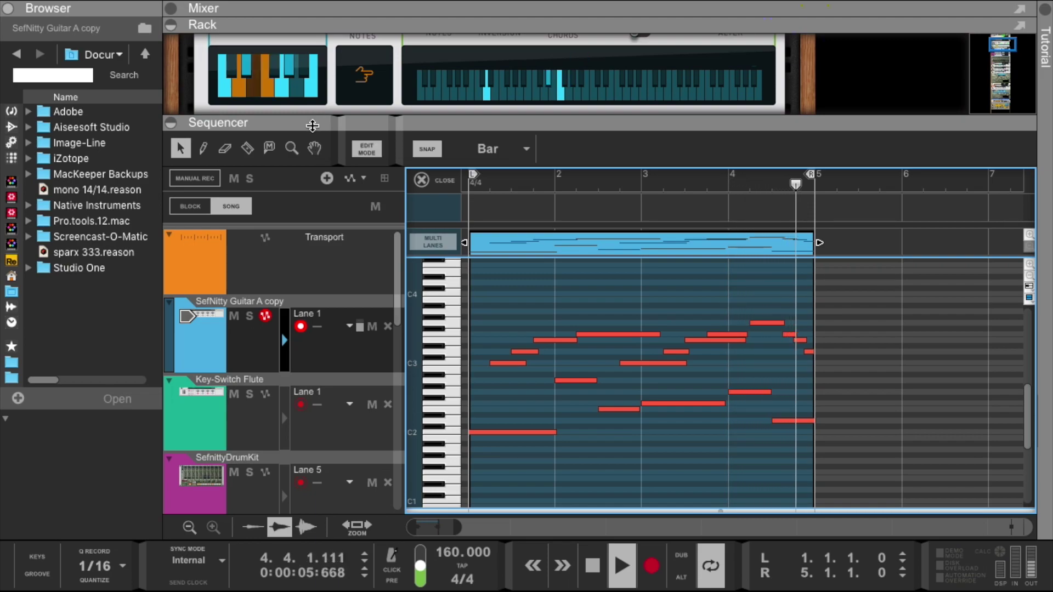
- Enlarge the rack area, widen the browser and show the list of effect devices
left_click_drag(305, 122, 305, 220)
scroll(295, 163, "down", 2)
scroll(295, 162, "up", 2)
scroll(295, 163, "down", 1)
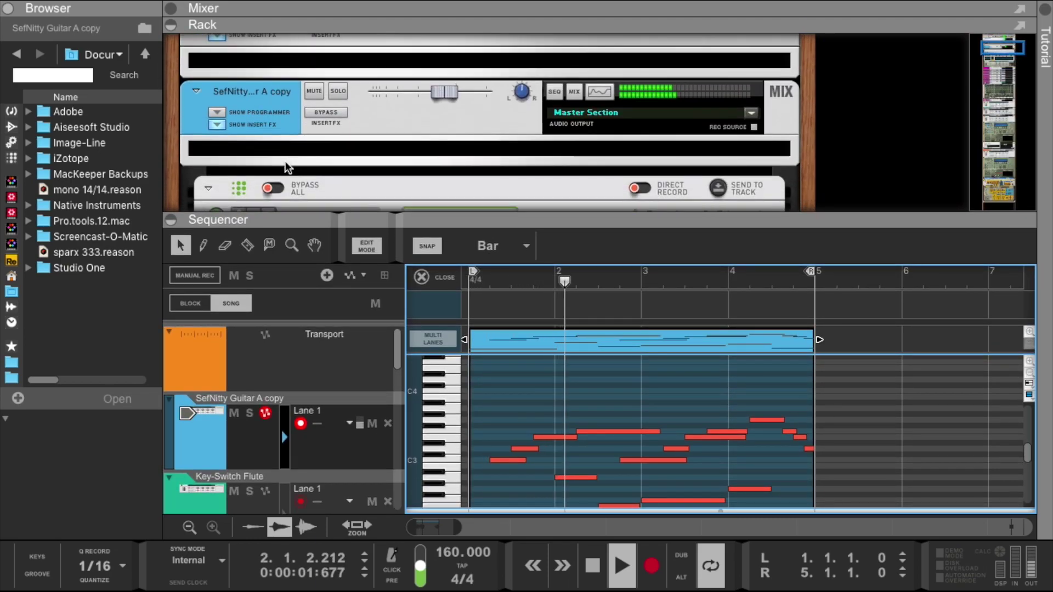
left_click_drag(158, 174, 237, 174)
left_click(10, 128)
scroll(189, 192, "down", 10)
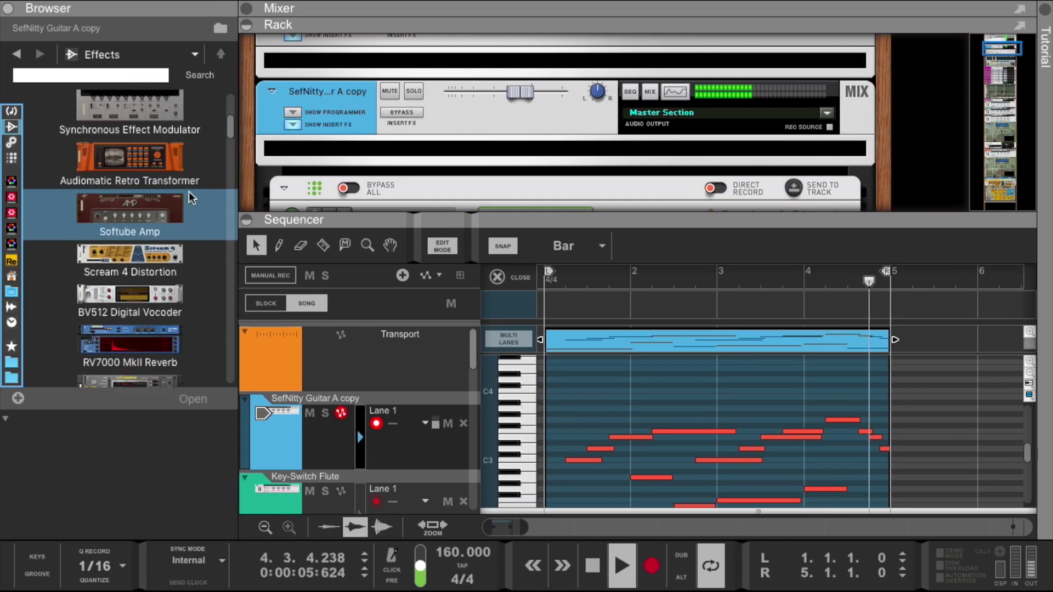
- Add a UN-16 Unison to the guitar channel's insert effects and reduce its dry/wet amount
scroll(188, 192, "up", 5)
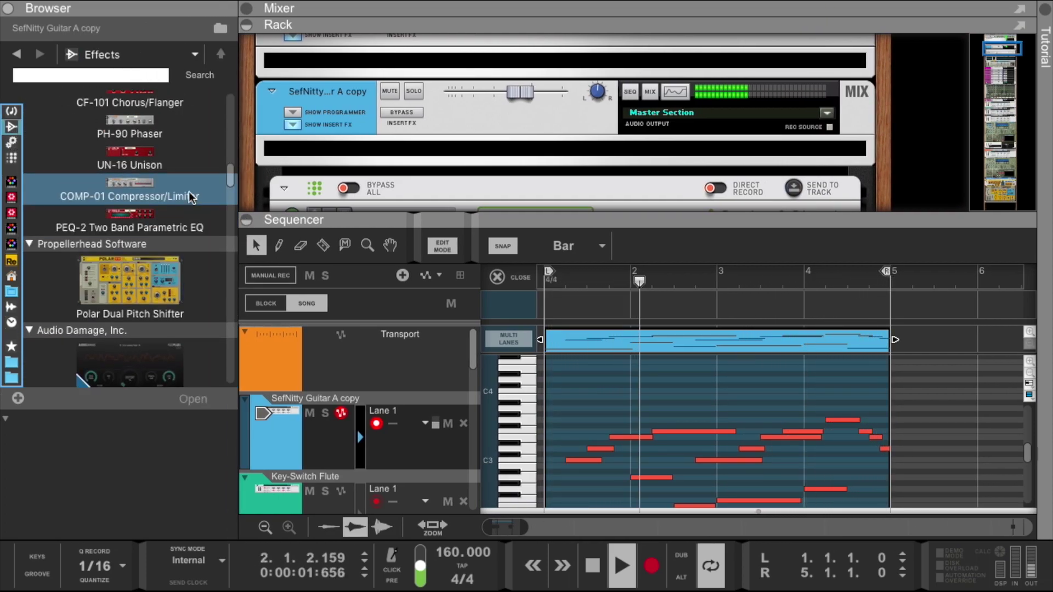
left_click(149, 159)
left_click_drag(149, 159, 361, 149)
left_click_drag(538, 182, 544, 249)
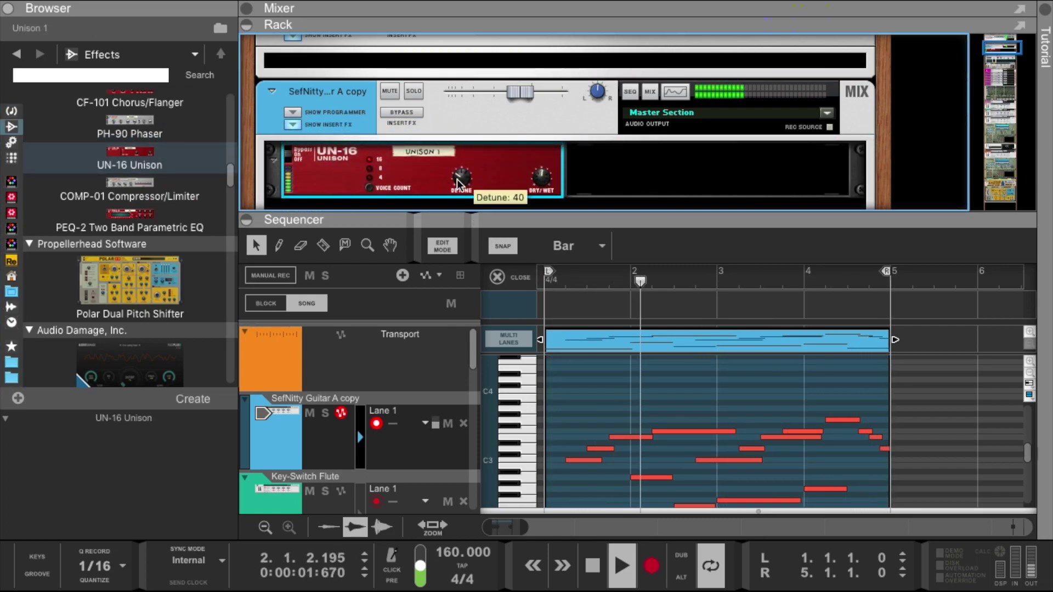
- Add an RV-7 Digital Reverb beside the UN-16 Unison and select the Unison device
scroll(177, 183, "up", 5)
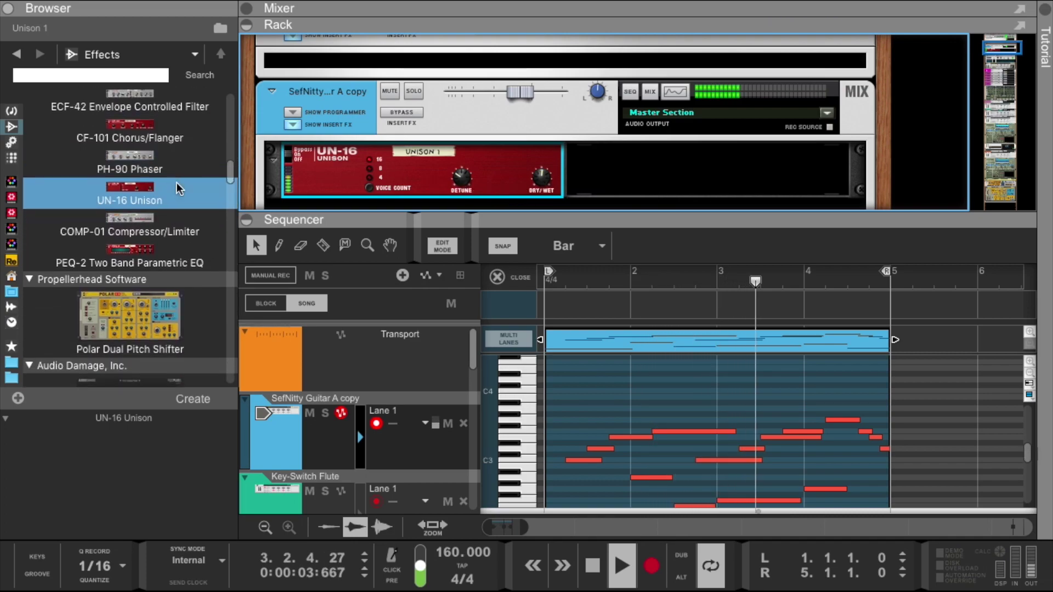
left_click_drag(134, 133, 653, 160)
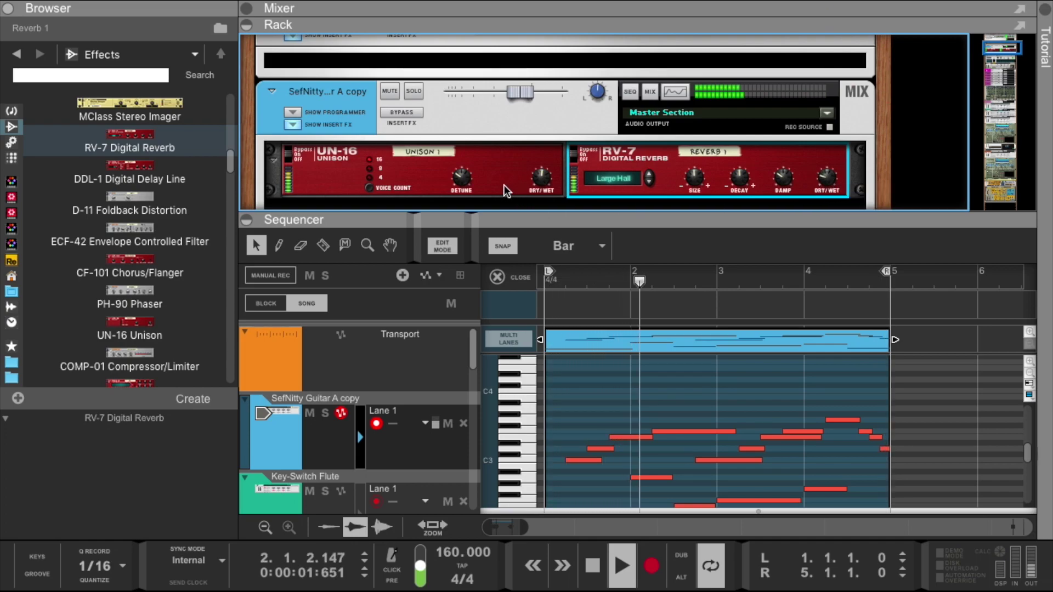
left_click(461, 178)
key("XF86AudioRaiseVolume")
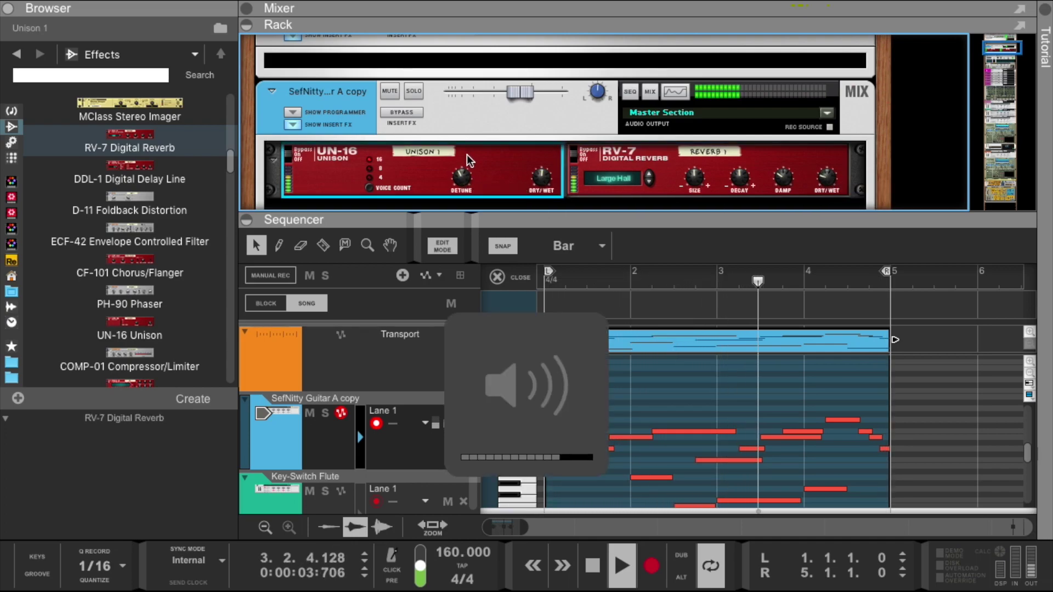
- Add an MClass Maximizer with 3.0 dB input gain below the two effects and set the RV-7 reverb's dry/wet to 17
scroll(416, 160, "down", 2)
scroll(182, 151, "up", 3)
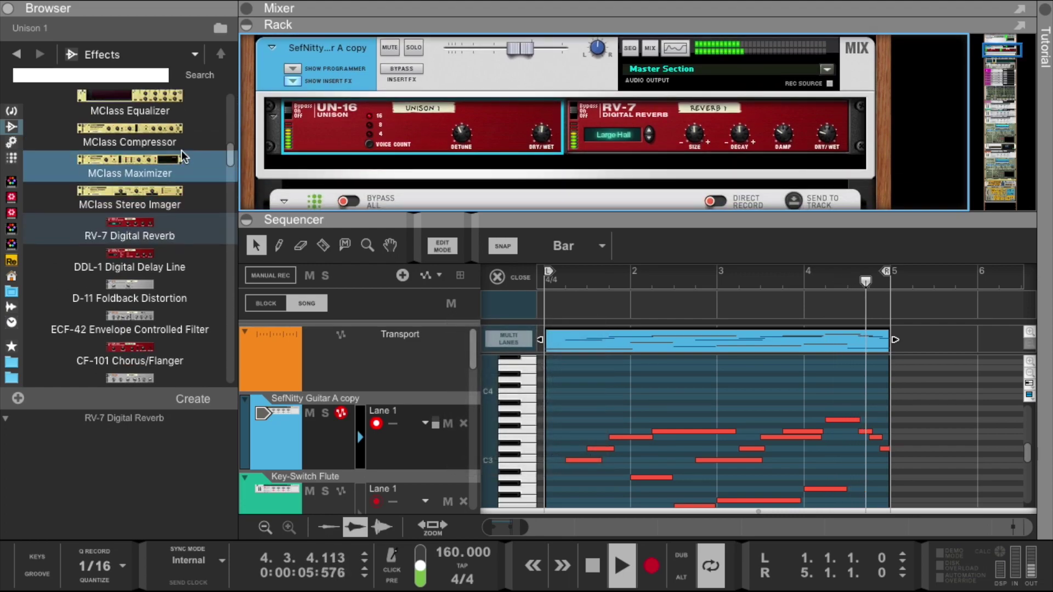
mouse_move(153, 118)
left_mouse_down()
mouse_move(354, 166)
mouse_move(157, 127)
left_mouse_up()
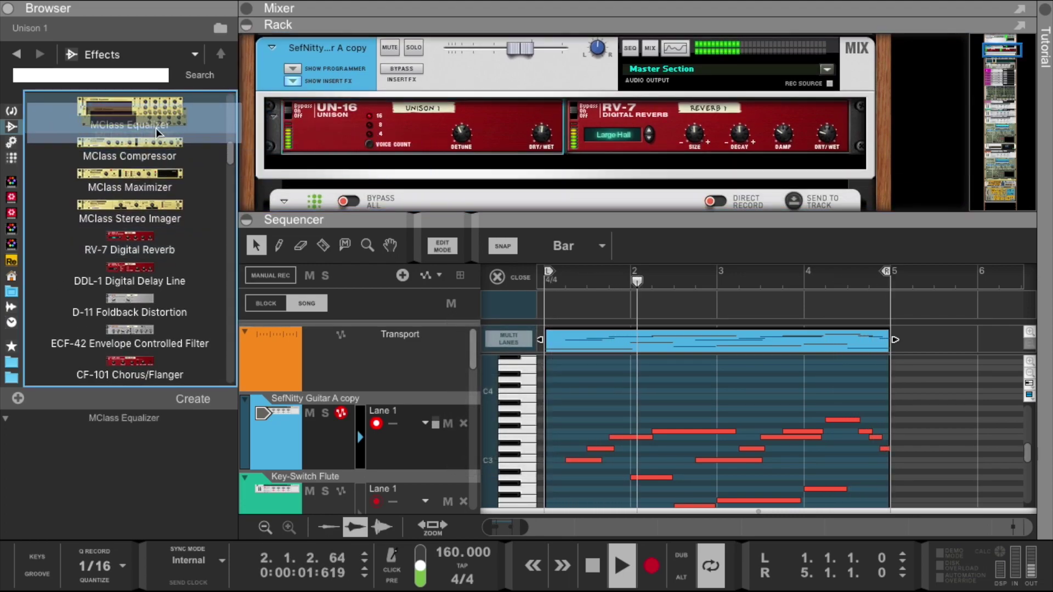
left_click_drag(143, 177, 409, 160)
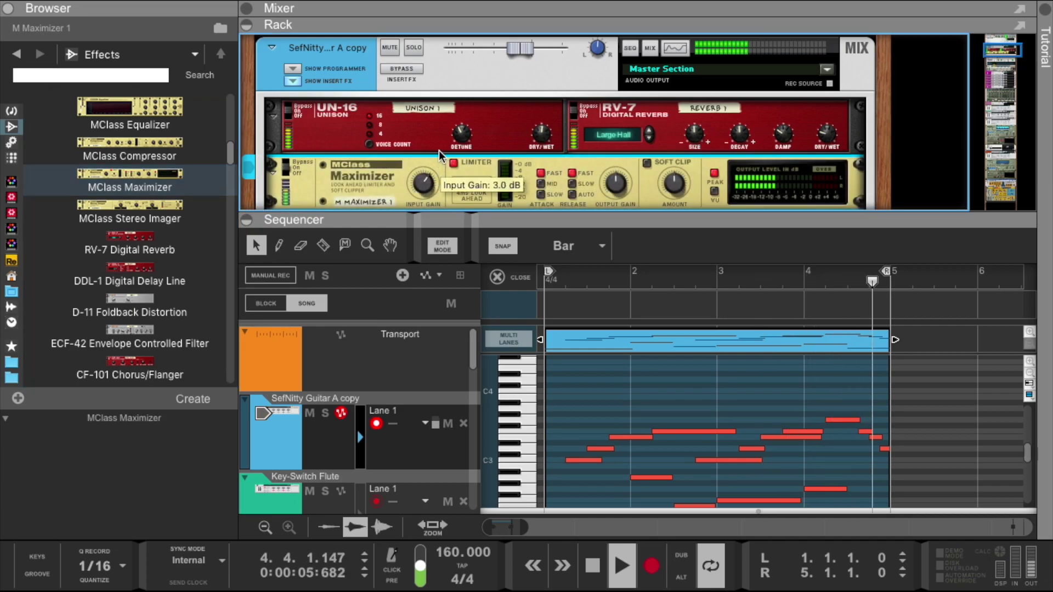
left_click(827, 145)
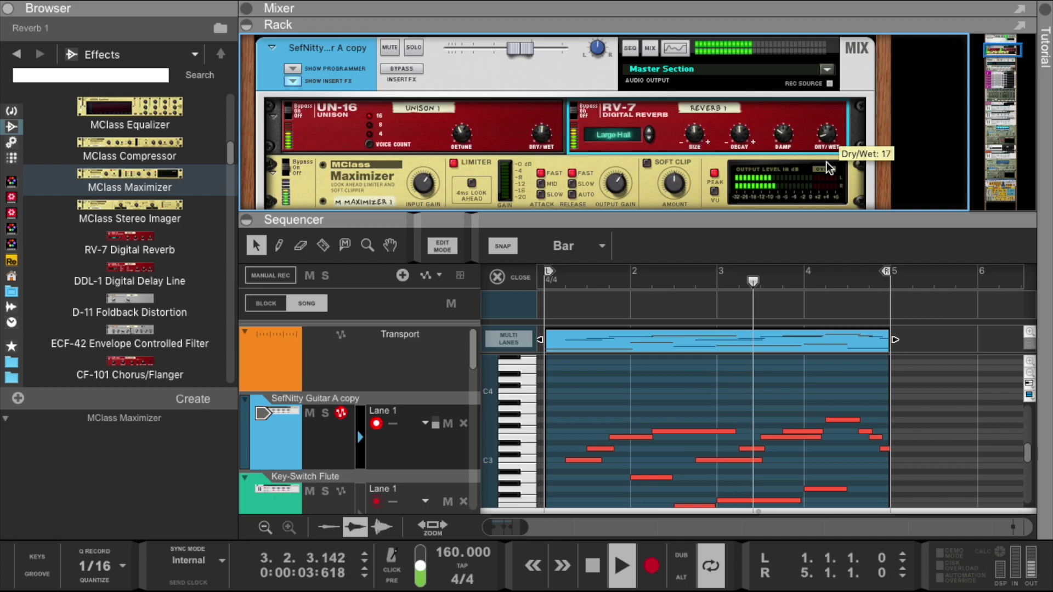
- Enlarge the rack area and add The Echo below the MClass Maximizer in the guitar channel's inserts
scroll(376, 147, "down", 2)
left_click_drag(485, 221, 476, 312)
scroll(192, 266, "up", 8)
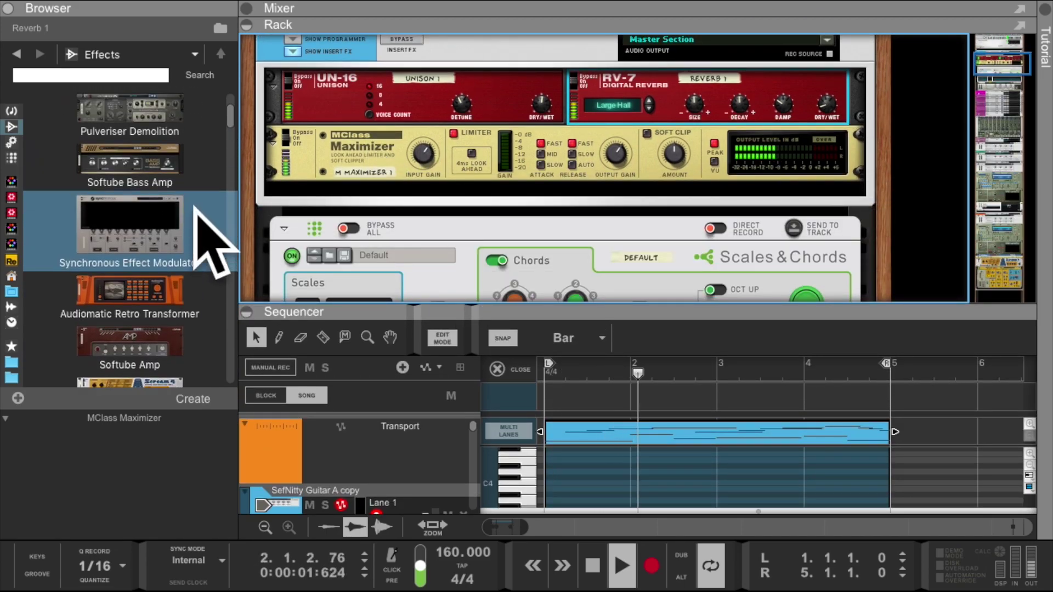
scroll(124, 208, "up", 4)
left_click_drag(129, 200, 565, 182)
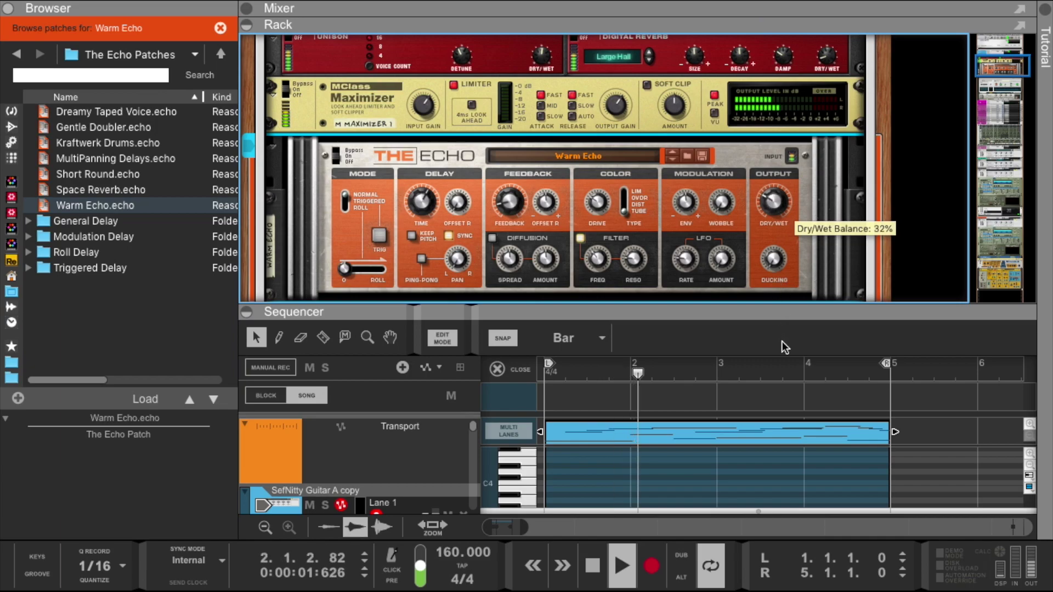
- Reset The Echo to its initial patch and enable its ping-pong mode
right_click(472, 223)
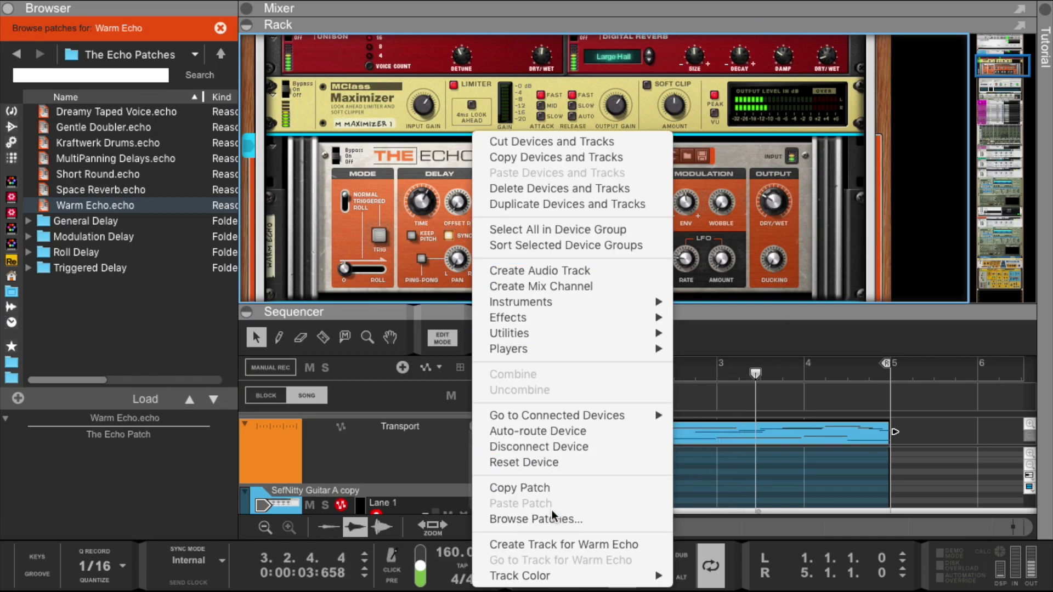
left_click(540, 464)
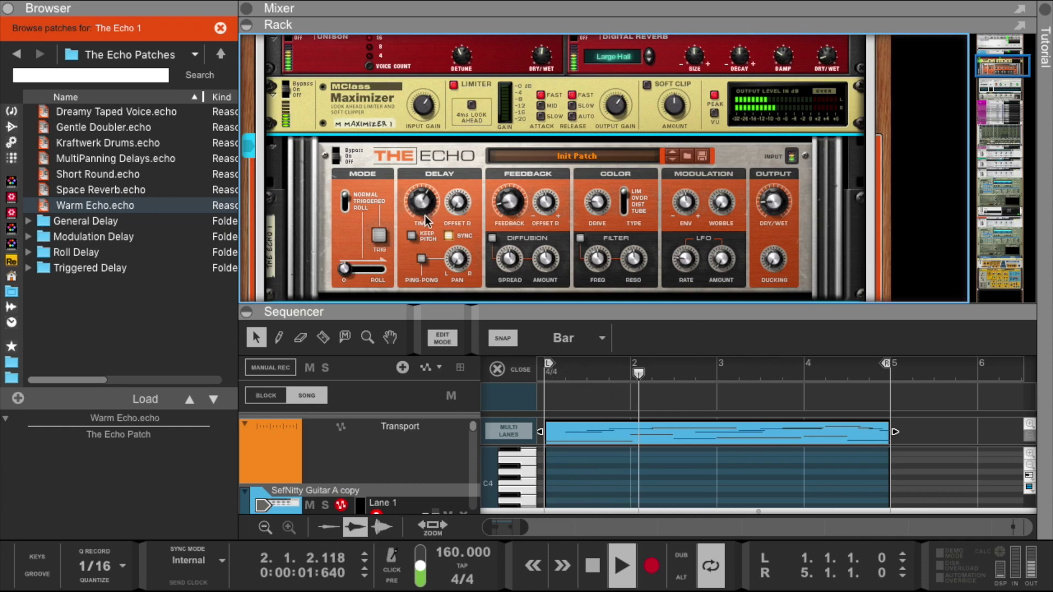
left_click(422, 259)
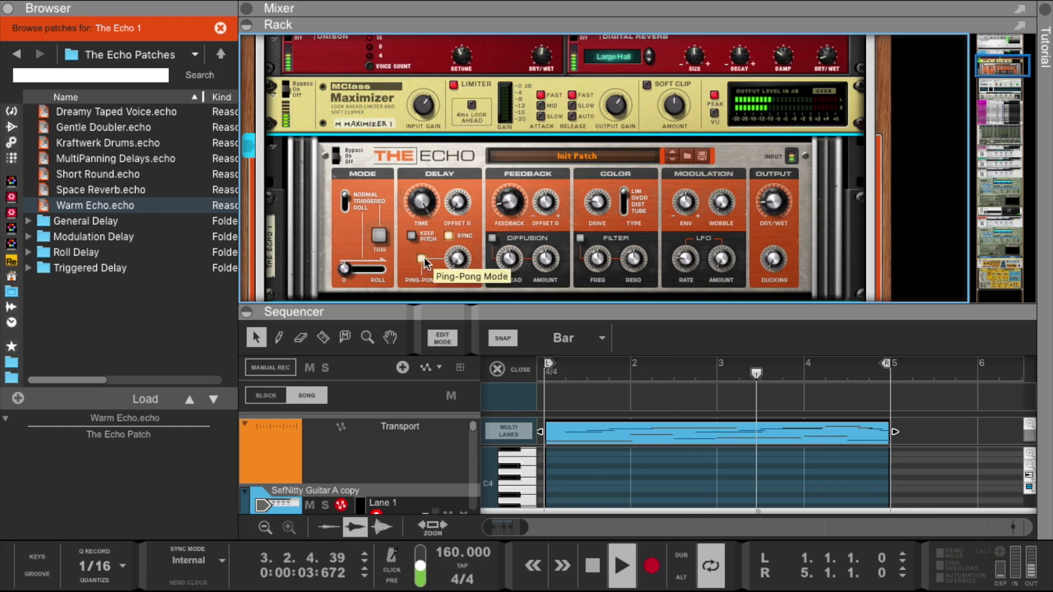
- Restart playback from the beginning of the loop and shorten The Echo's delay time
double_click(593, 567)
left_click(621, 566)
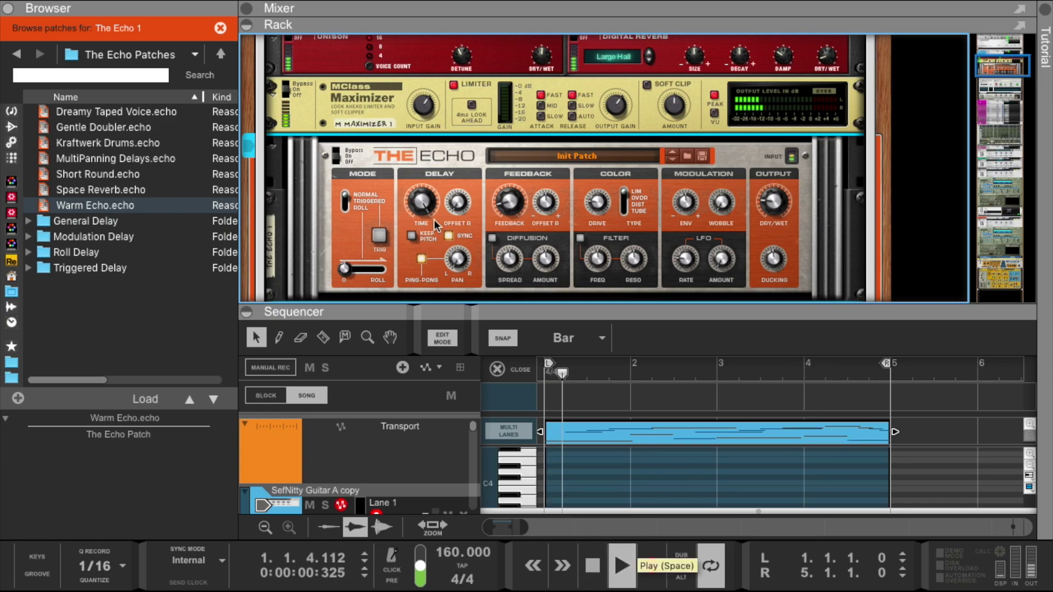
left_click_drag(423, 208, 428, 282)
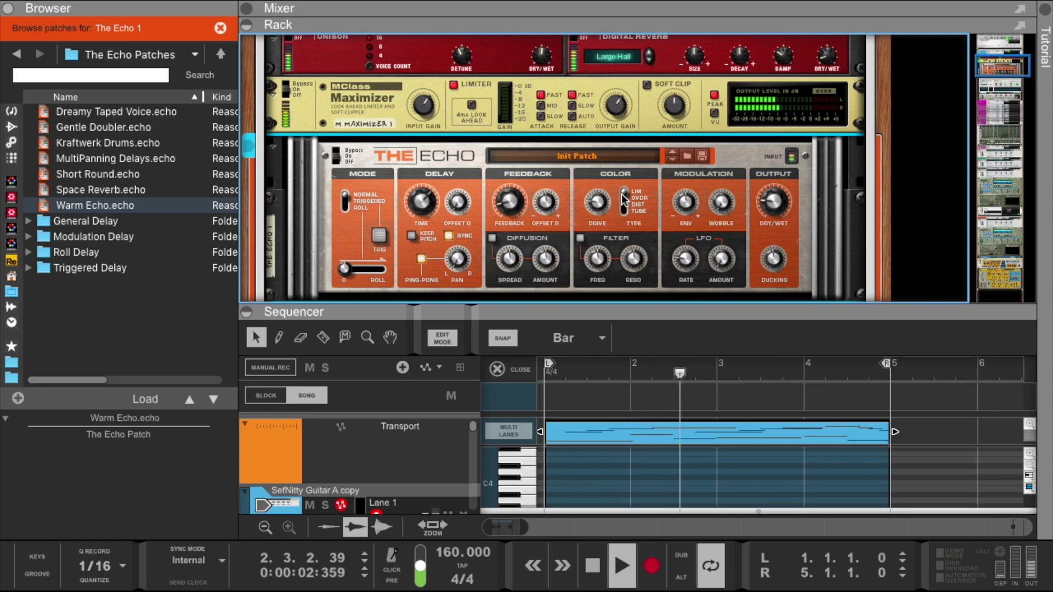
- Close the guitar clip's note editor to show the song arrangement and rebalance the rack and sequencer heights
scroll(519, 176, "up", 3)
scroll(519, 176, "up", 2)
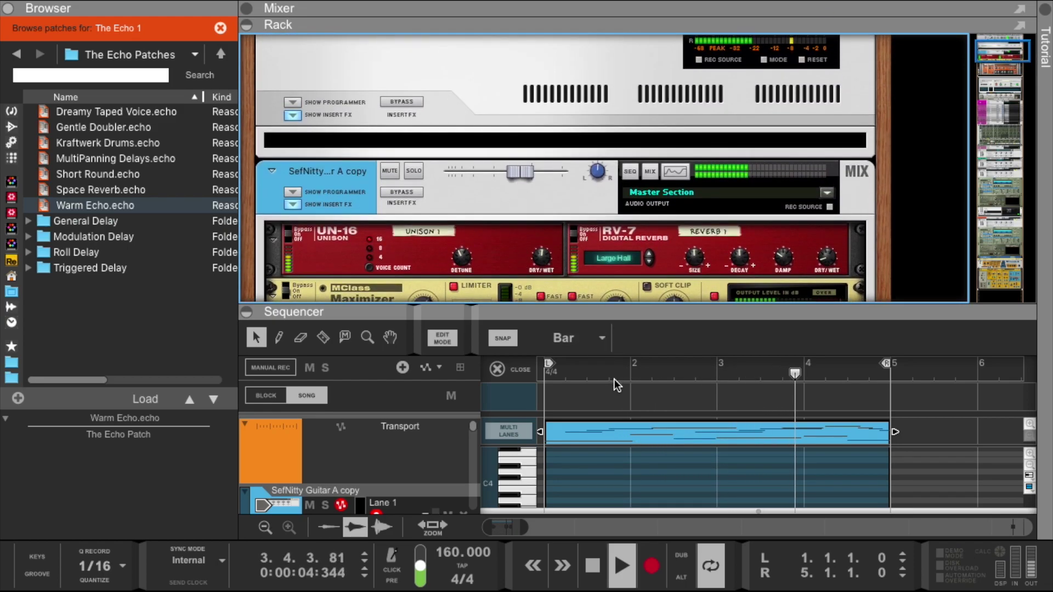
left_click_drag(586, 313, 579, 160)
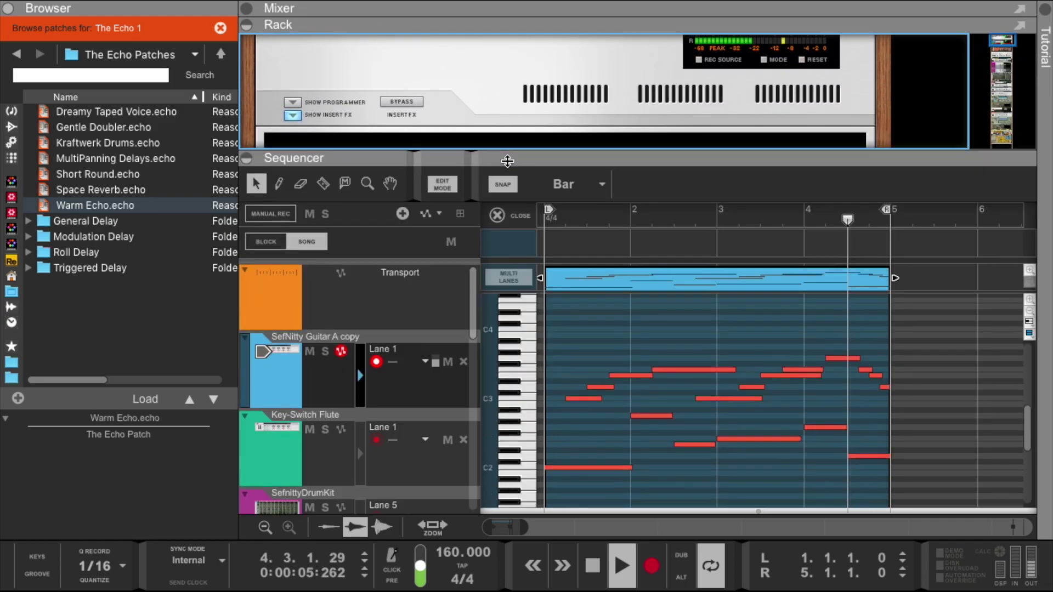
left_click(497, 216)
left_click_drag(511, 159, 513, 196)
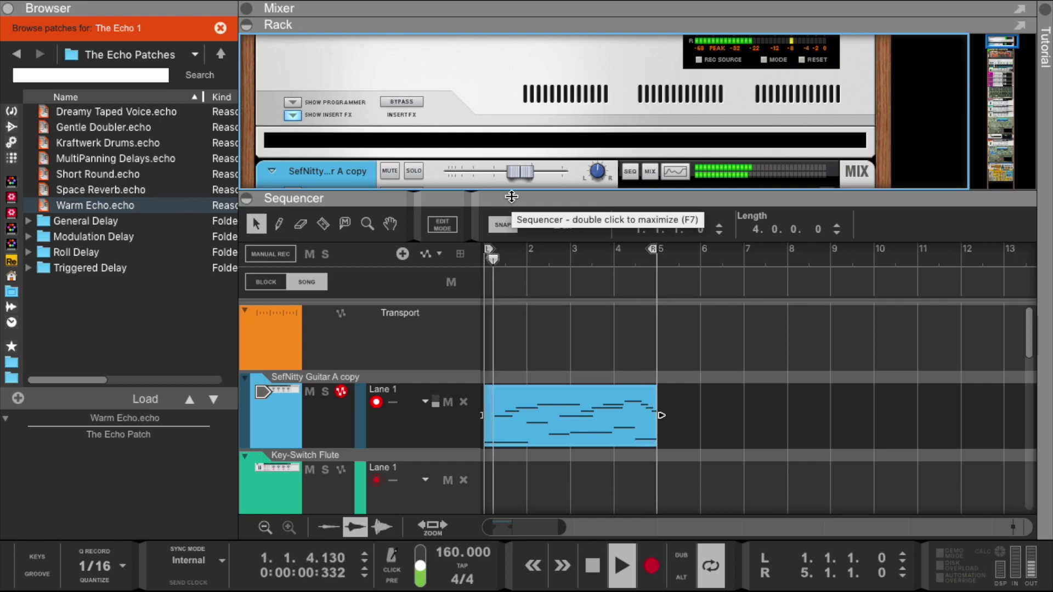
left_click_drag(512, 196, 528, 265)
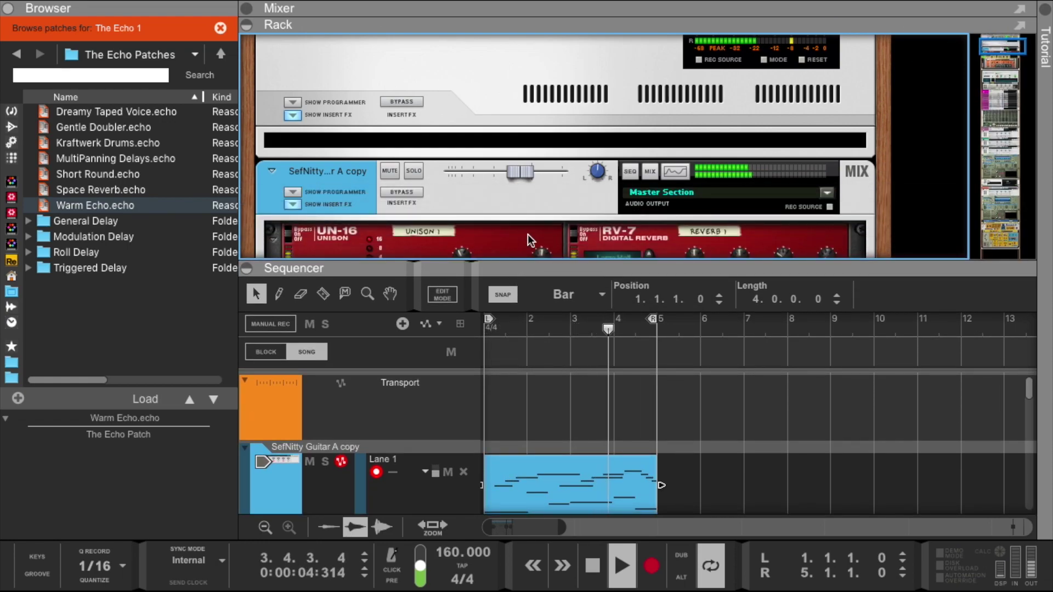
- Toggle the guitar channel's insert effects bypass to compare the sound and look through the effect chain
scroll(528, 220, "down", 3)
left_click(404, 114)
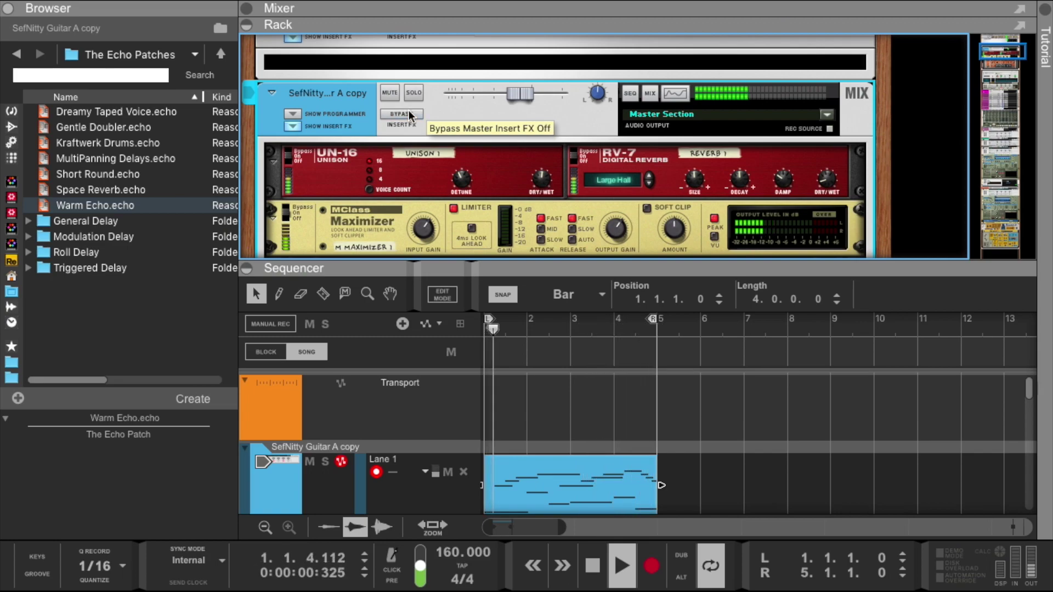
scroll(649, 222, "down", 5)
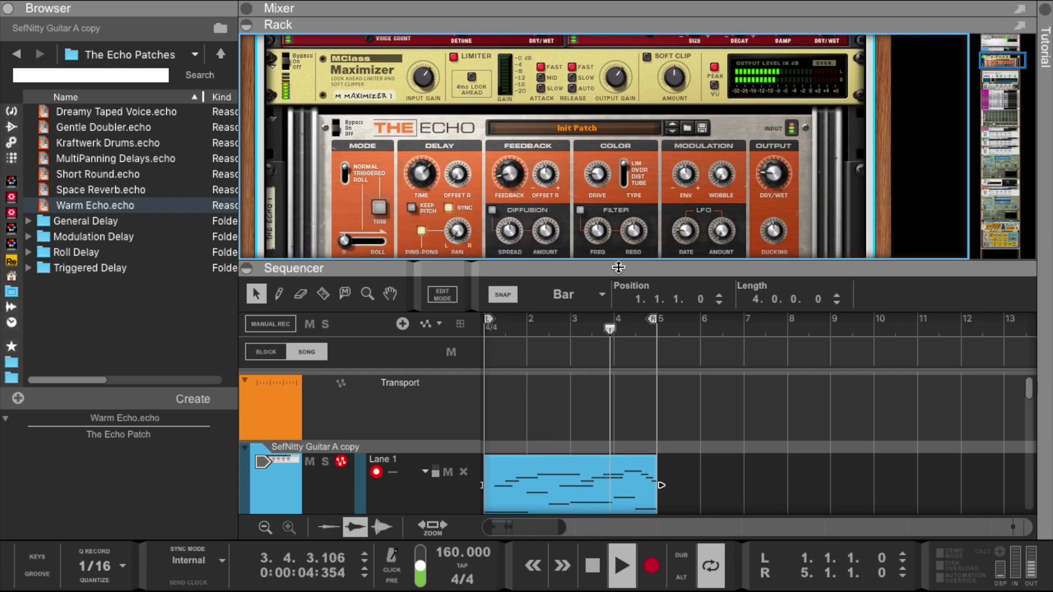
scroll(571, 192, "down", 3)
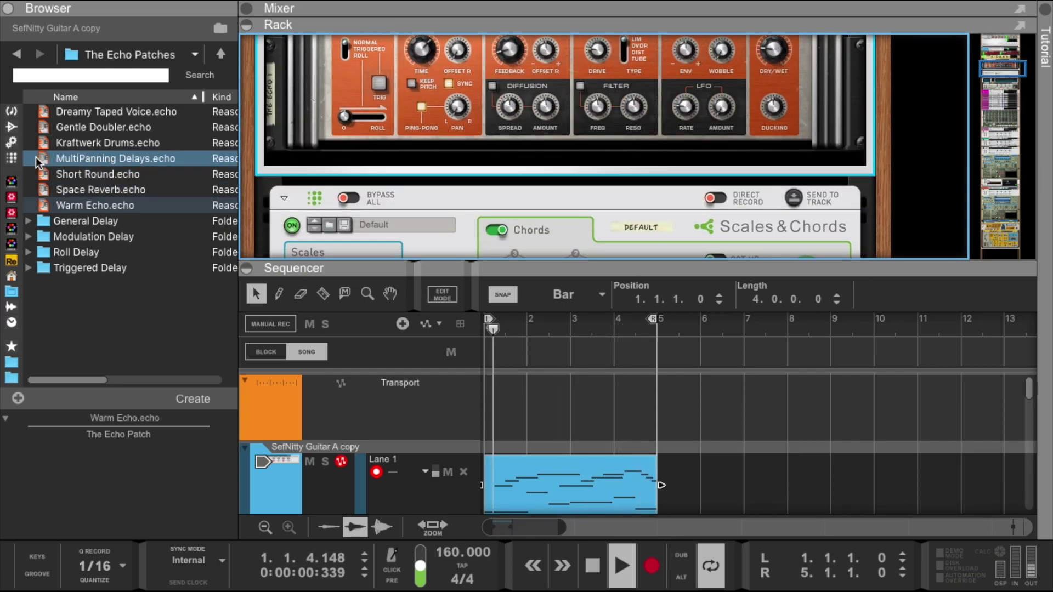
- Browse the effects and add the PanCake2 VST after The Echo in the guitar's effect chain
mouse_move(12, 159)
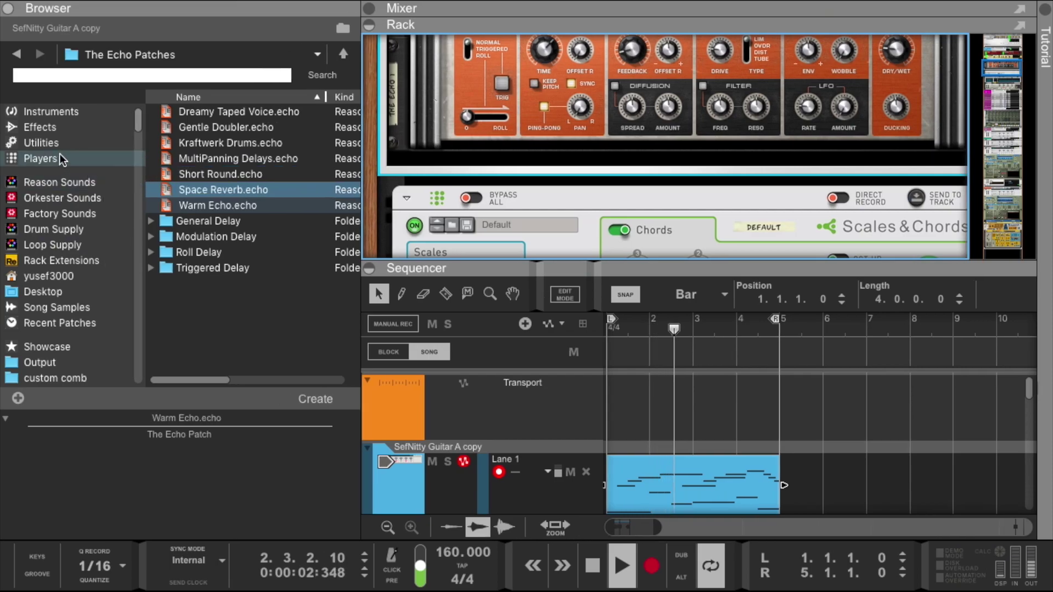
left_click(64, 129)
scroll(223, 193, "down", 8)
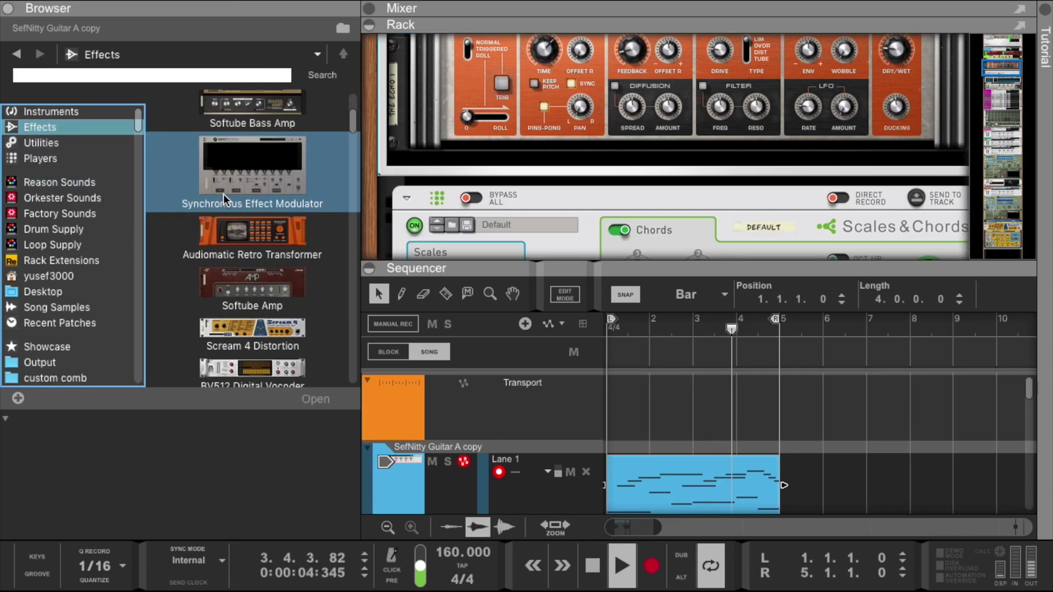
scroll(222, 193, "down", 15)
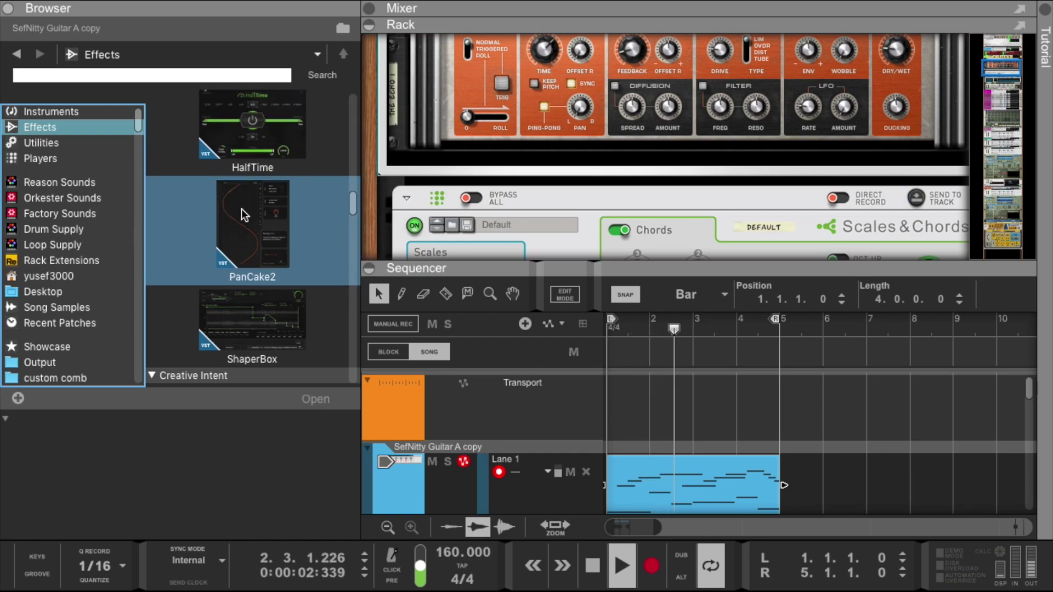
left_click_drag(239, 220, 527, 175)
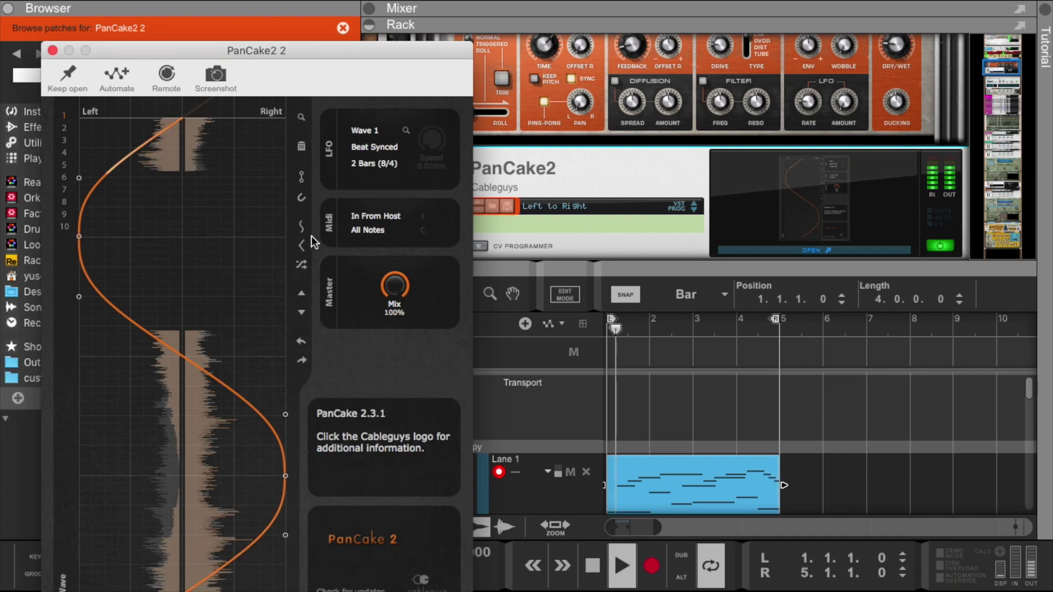
- Replace PanCake2's pan wave with a gentler sine curve and set the beat-synced LFO length to 1 Bar (4/4)
left_click(301, 225)
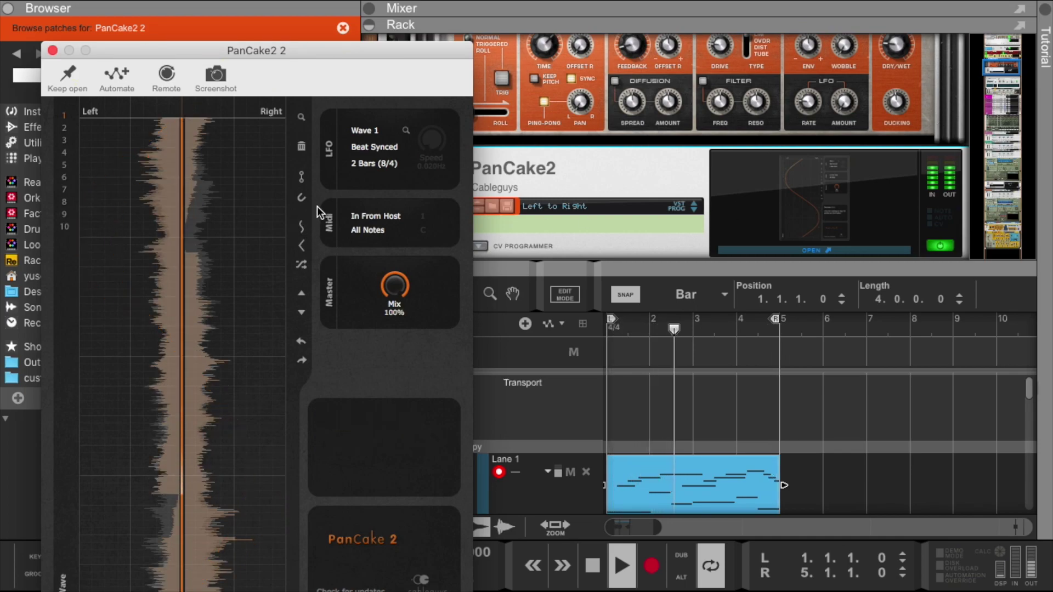
left_click(302, 222)
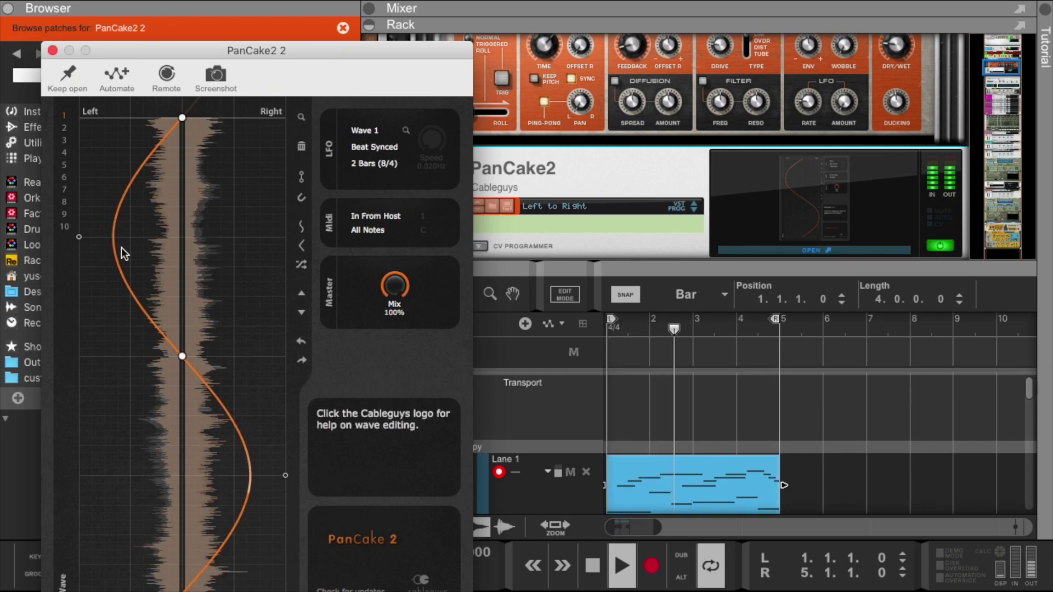
left_click(367, 162)
left_click(390, 335)
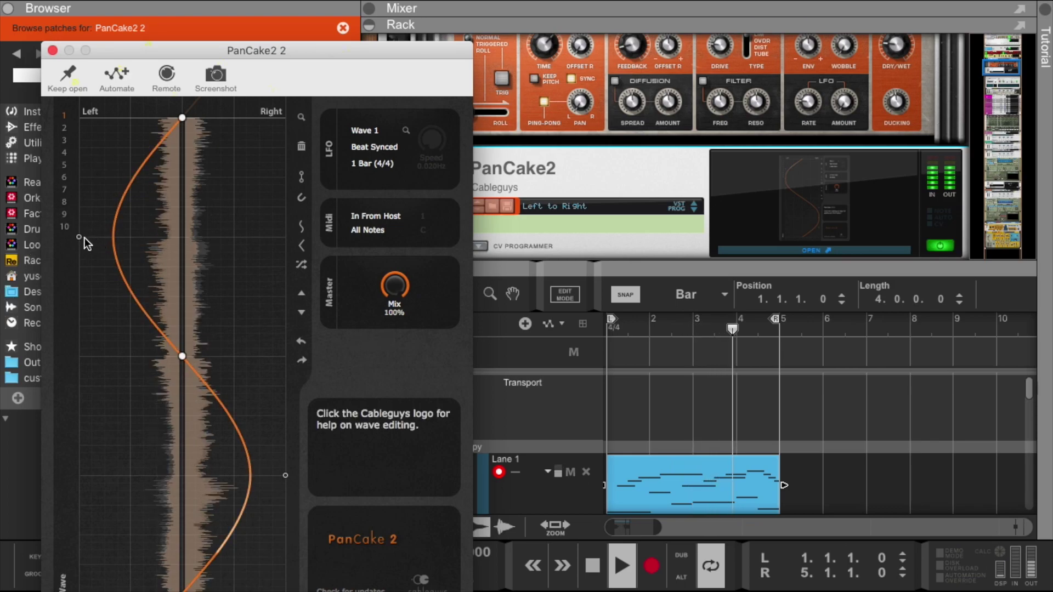
- Pull both peaks of PanCake2's pan wave closer to the centre and close the plugin window
left_click_drag(79, 237, 107, 235)
left_click_drag(286, 476, 262, 477)
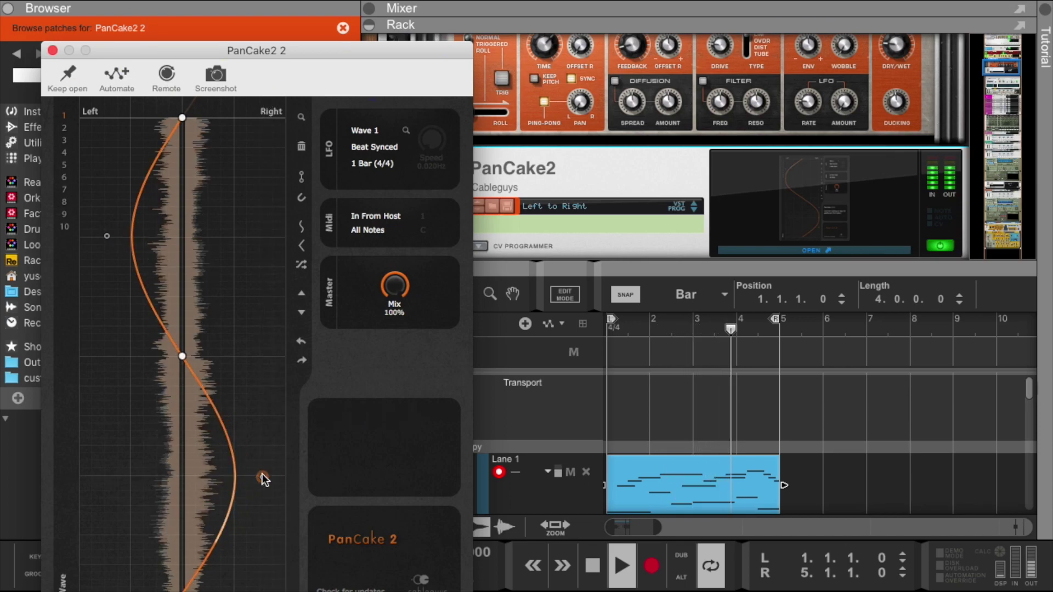
left_click(52, 50)
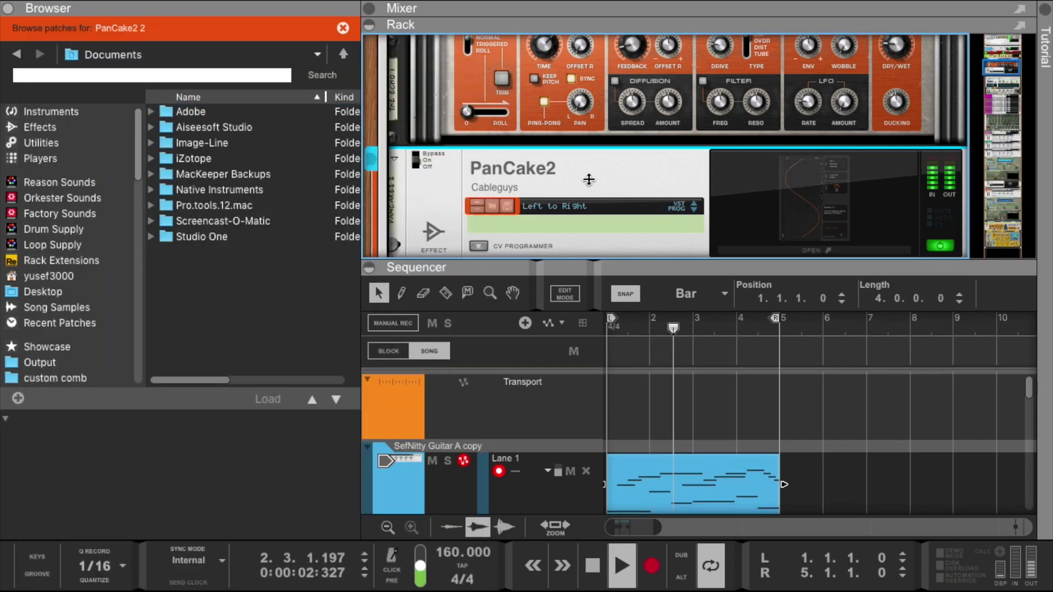
- Open the guitar clip in an enlarged sequencer and shorten the E3 note at 3.3.1.0 to a length of 0.2.0.0
left_click_drag(612, 265, 612, 124)
left_click(688, 471)
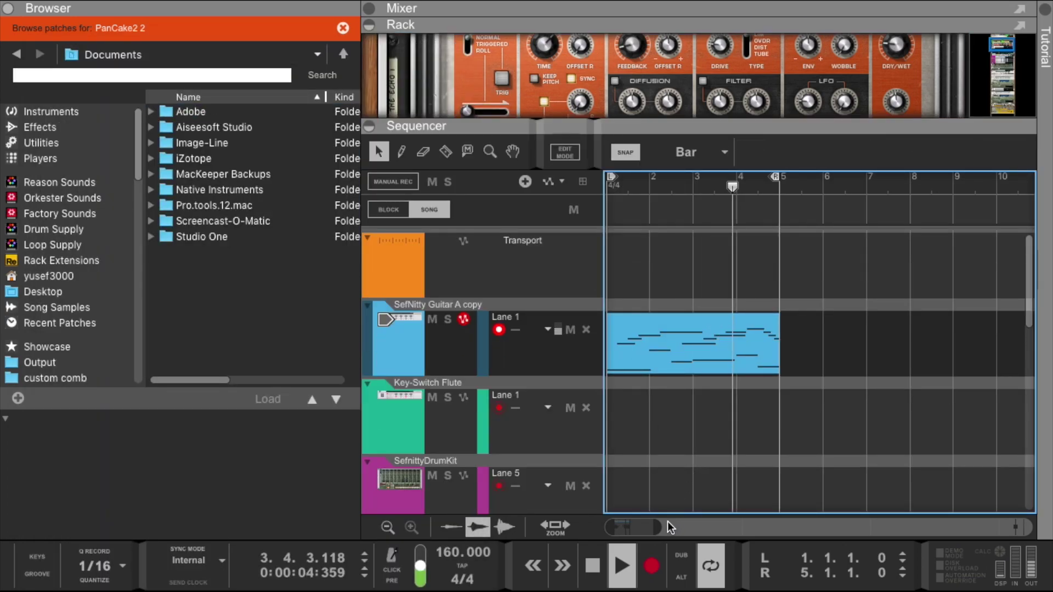
left_click_drag(658, 525, 643, 521)
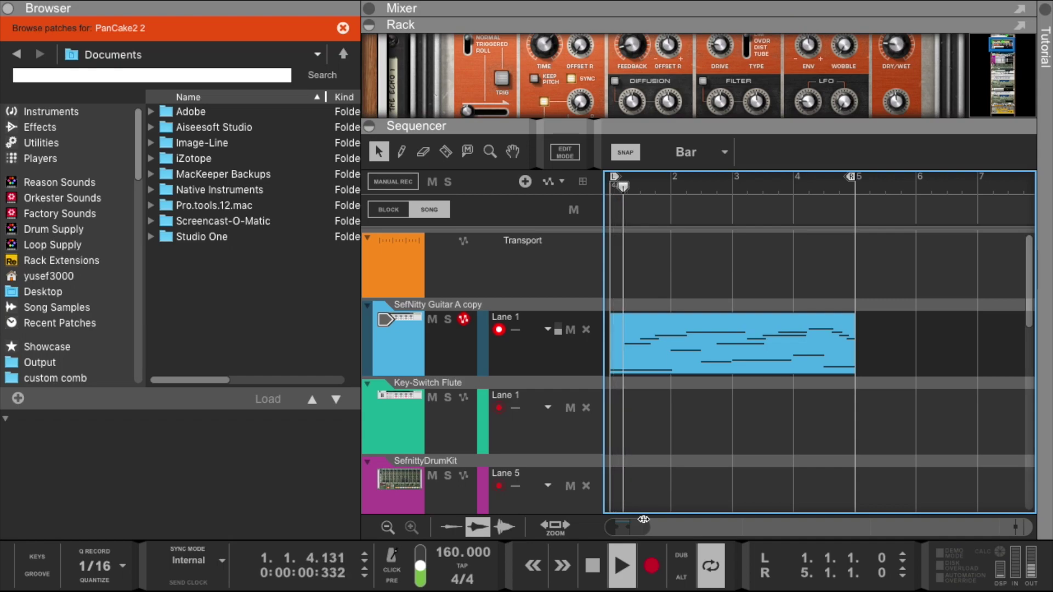
double_click(672, 339)
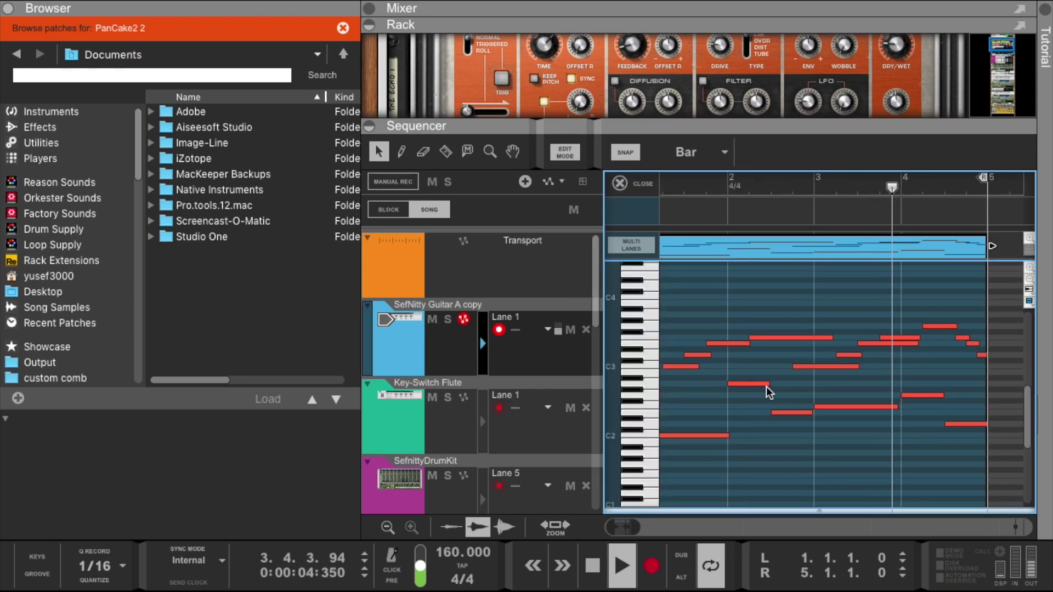
left_click(911, 344)
left_click_drag(921, 343, 902, 344)
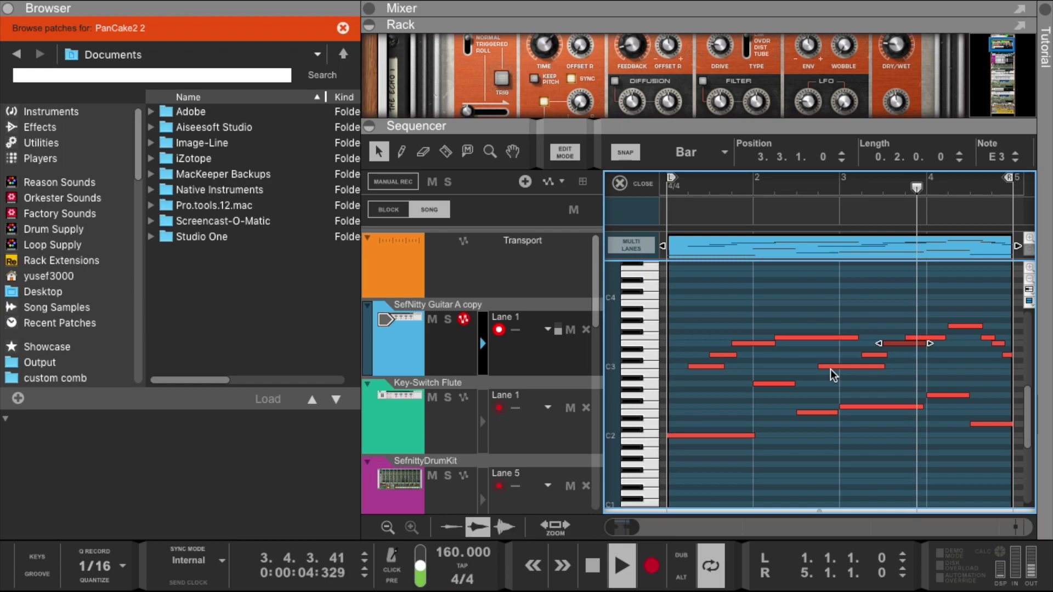
left_click(640, 186)
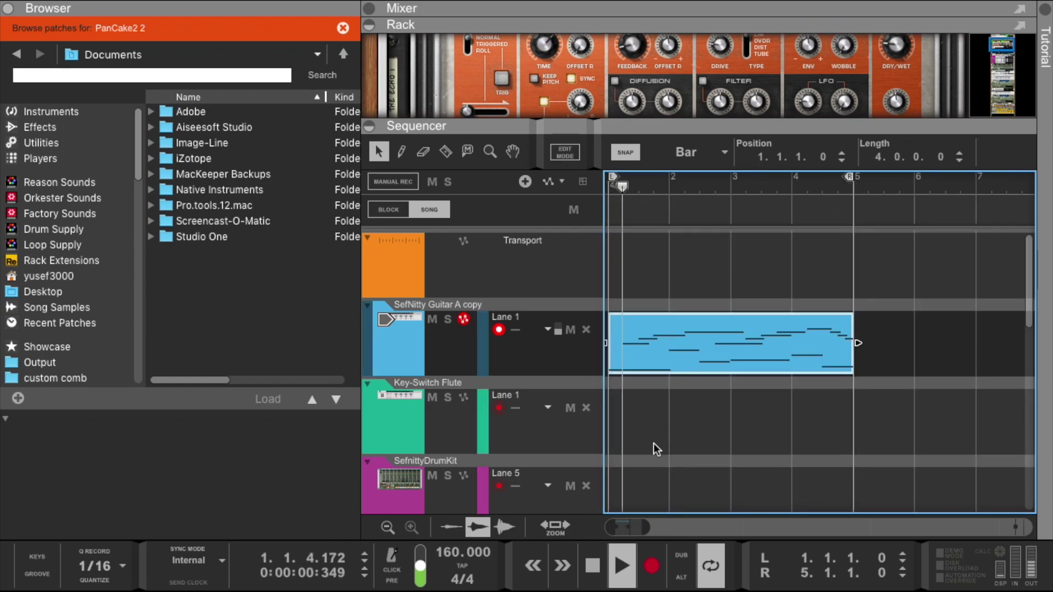
- Stop playback, reverse the guitar note clip and bounce it in place to an audio track
left_click(592, 565)
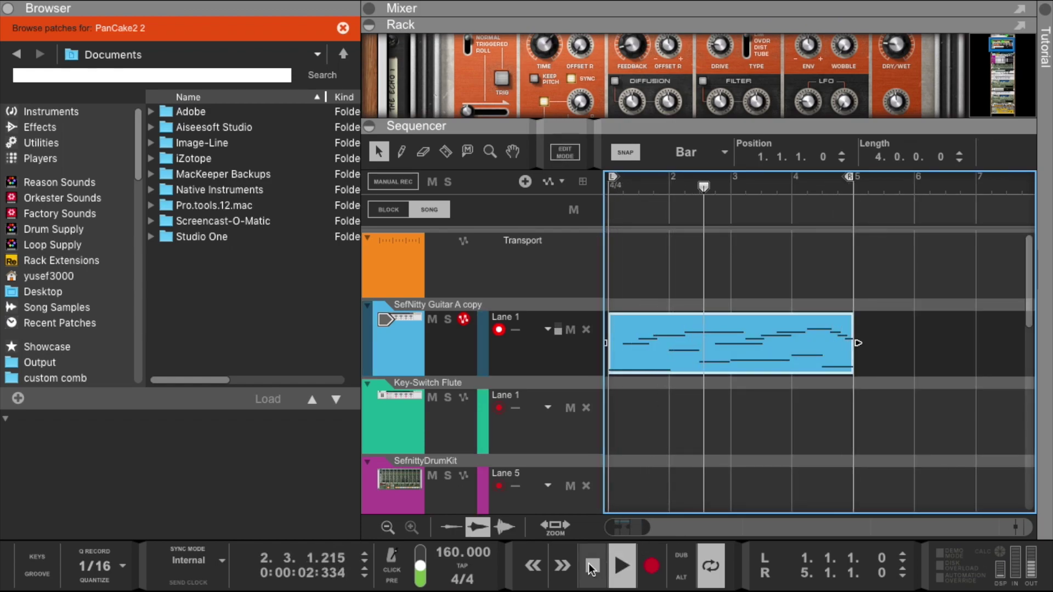
left_click(593, 565)
right_click(687, 346)
left_click(716, 576)
right_click(683, 337)
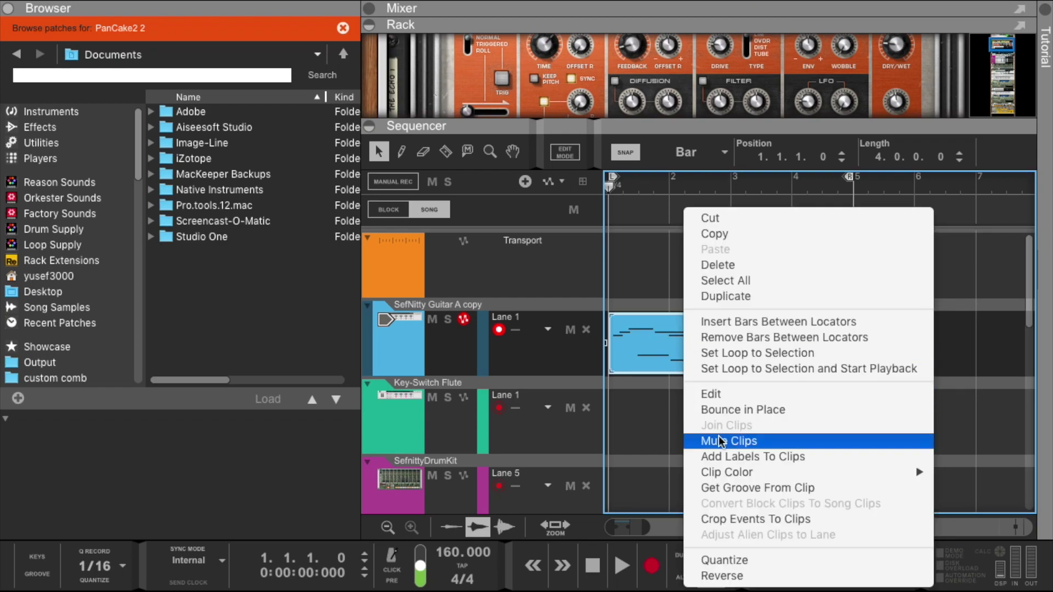
left_click(720, 411)
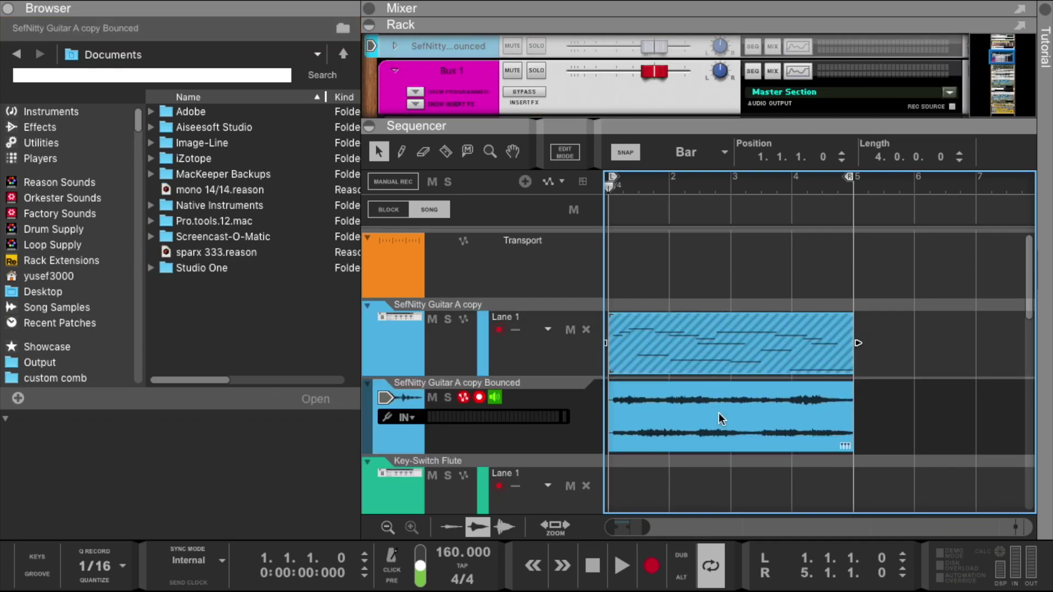
- Reverse the bounced guitar audio clip and lower its channel level while the loop plays
right_click(719, 413)
left_click(748, 576)
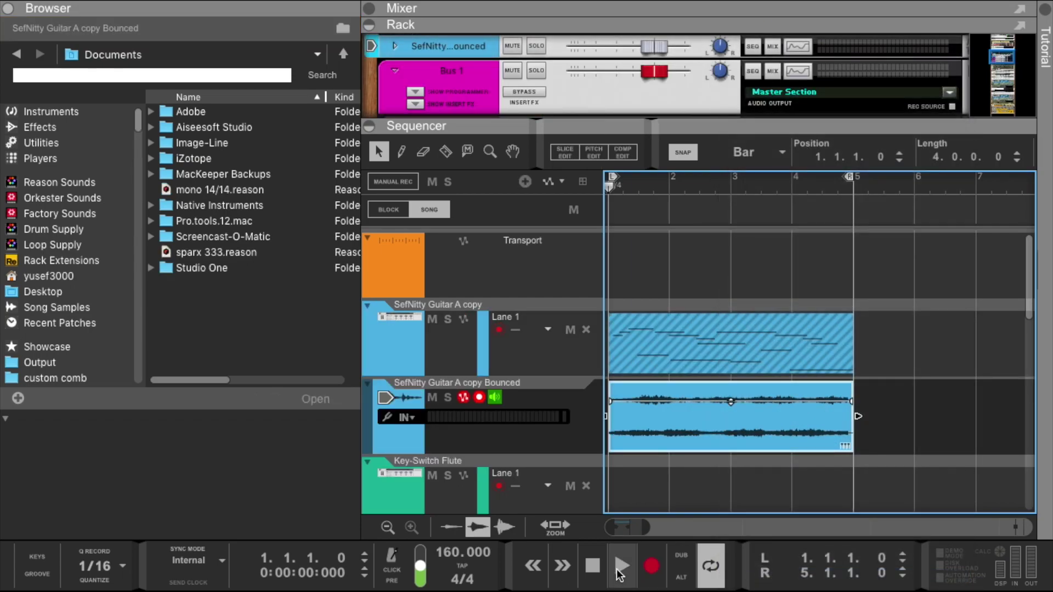
left_click(622, 566)
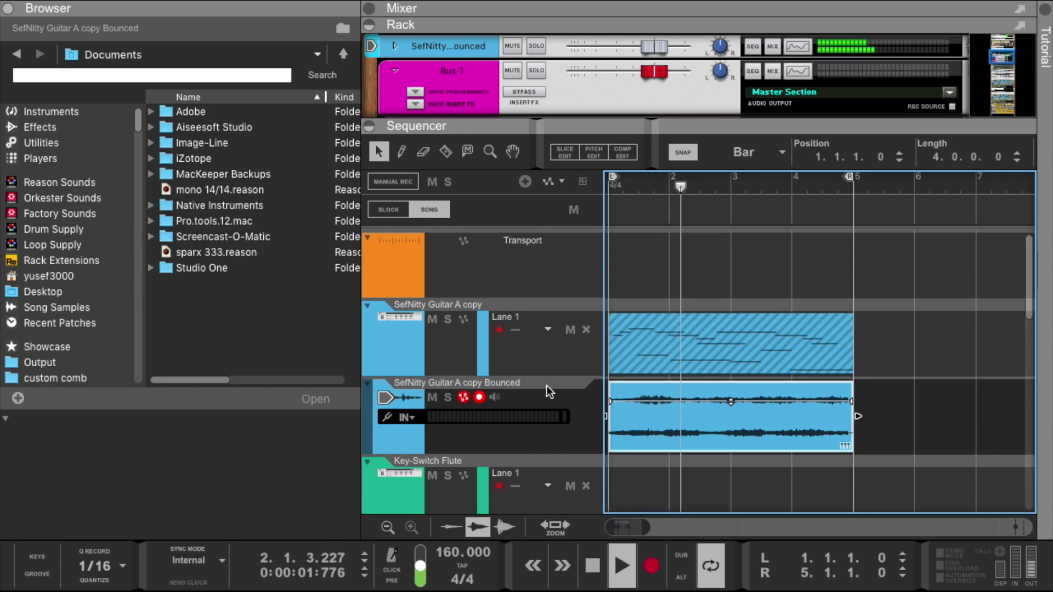
left_click(567, 407)
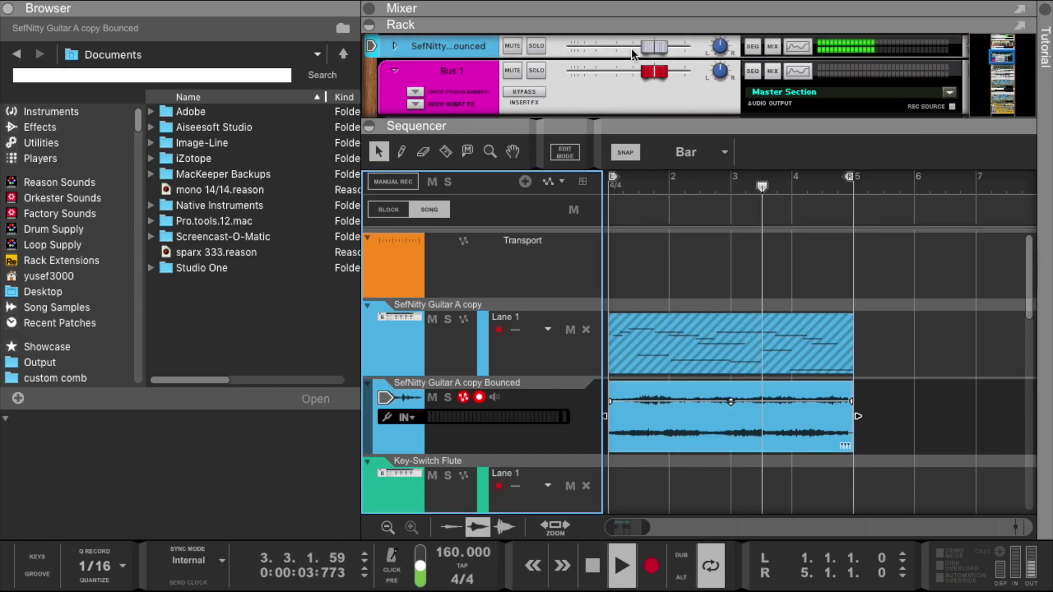
left_click_drag(650, 49, 634, 54)
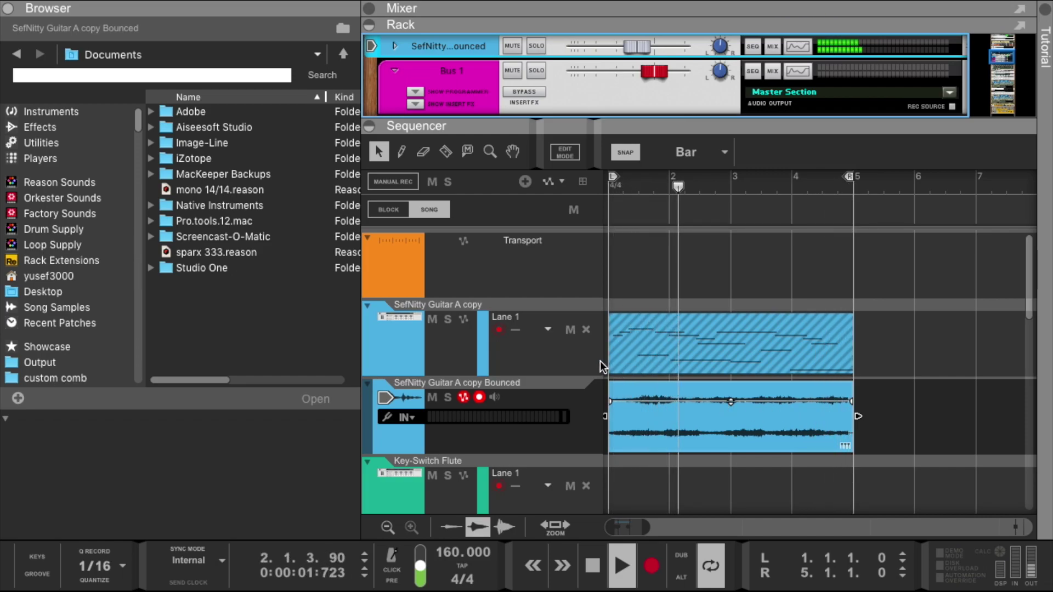
- Open the bounced clip for slice editing and shift its last slice marker slightly earlier
double_click(804, 433)
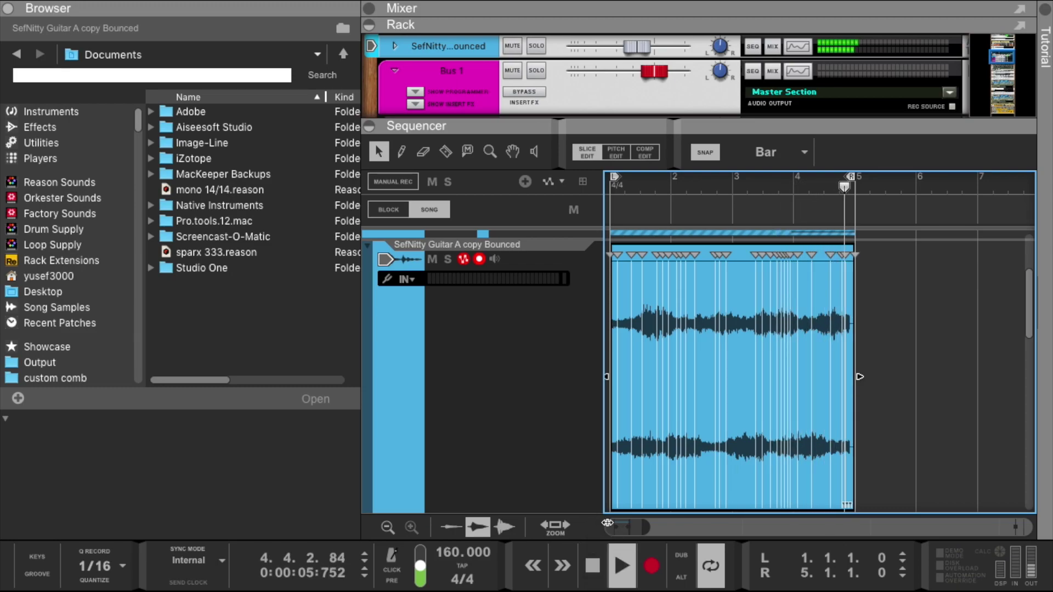
left_click_drag(612, 528, 633, 527)
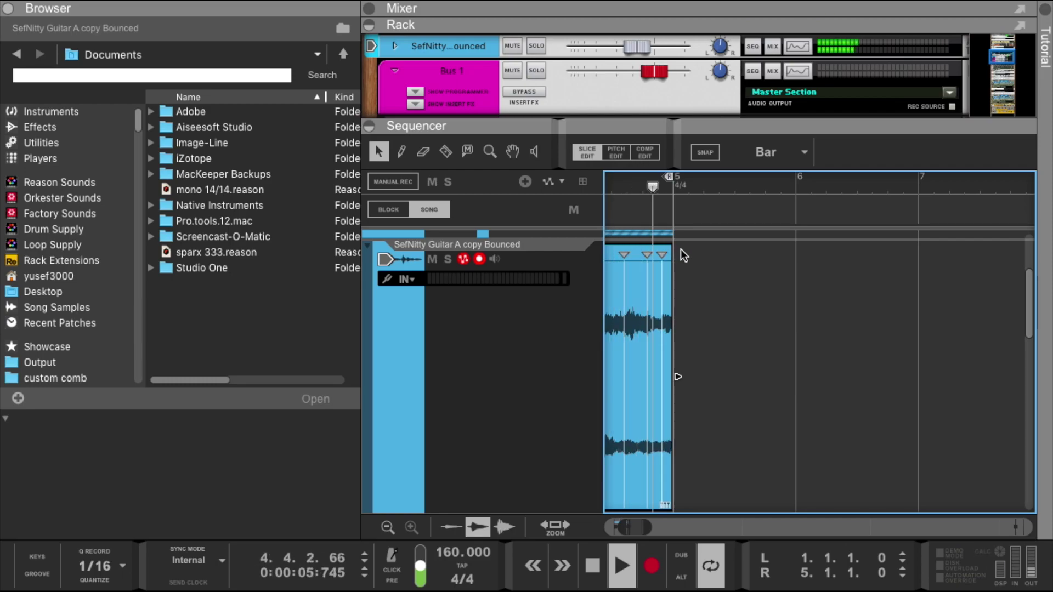
left_click_drag(662, 254, 658, 254)
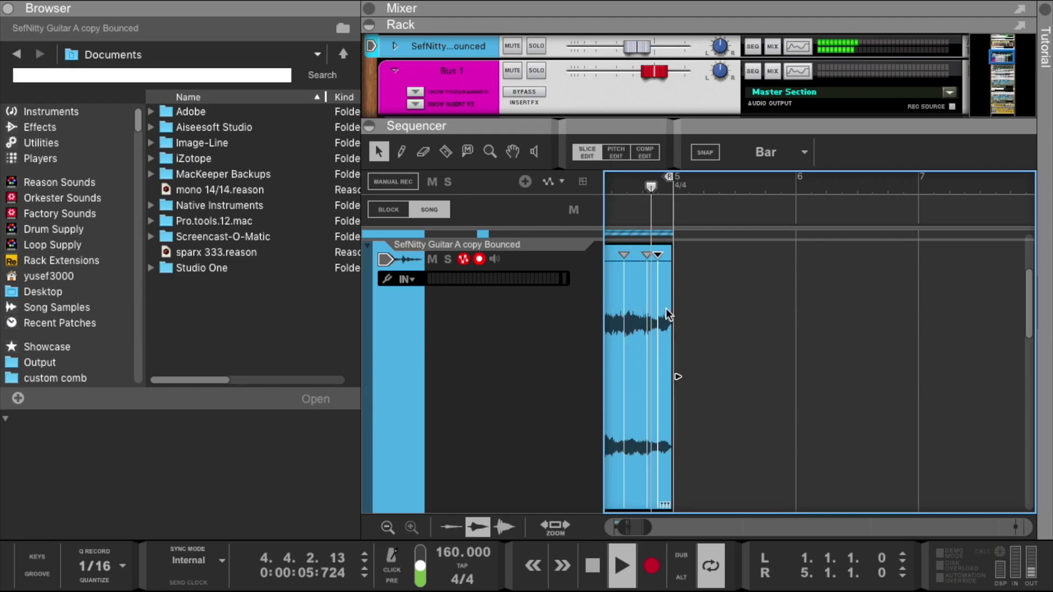
scroll(650, 297, "left", 2)
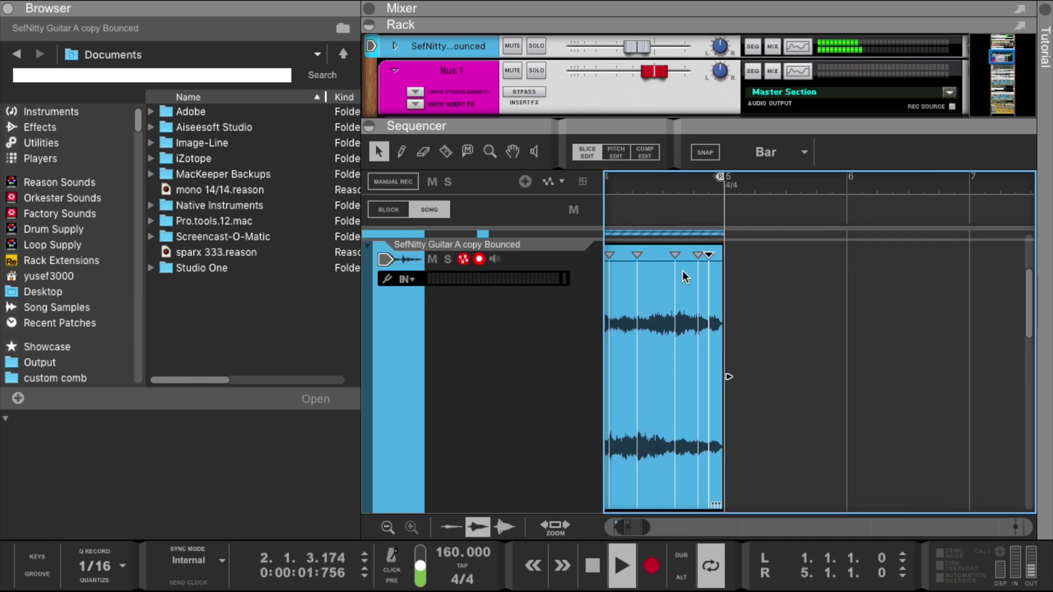
left_click_drag(709, 254, 711, 255)
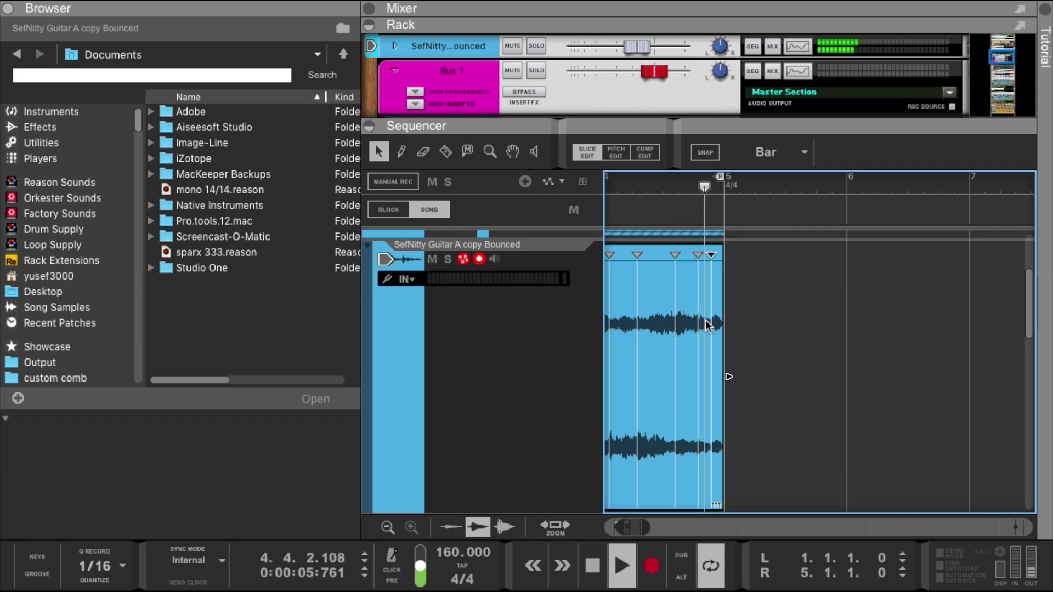
- Reverse the original guitar note clip back to its forward direction and unmute it
scroll(590, 334, "up", 3)
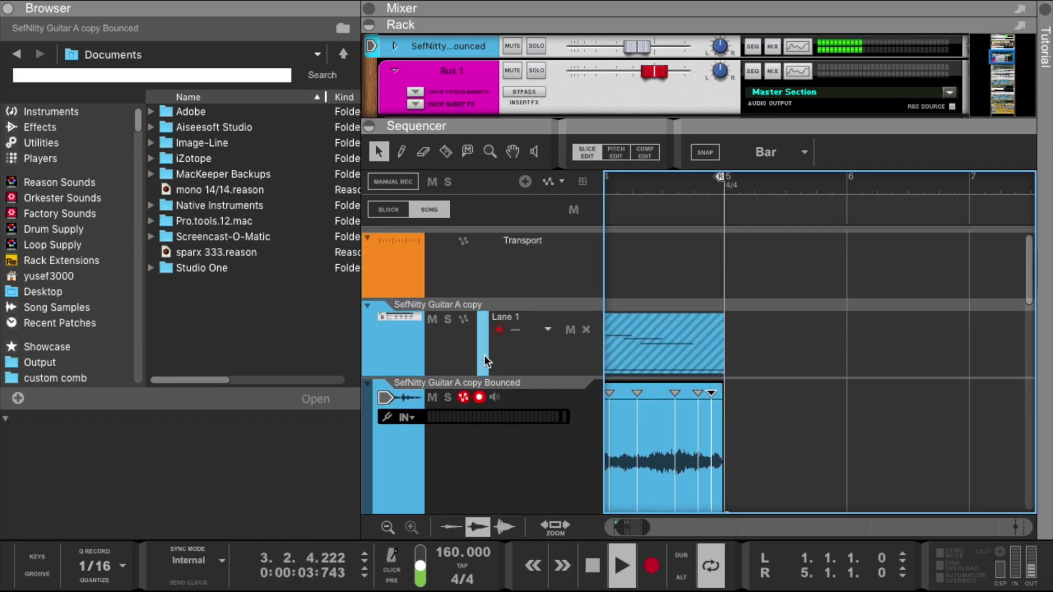
scroll(446, 363, "down", 2)
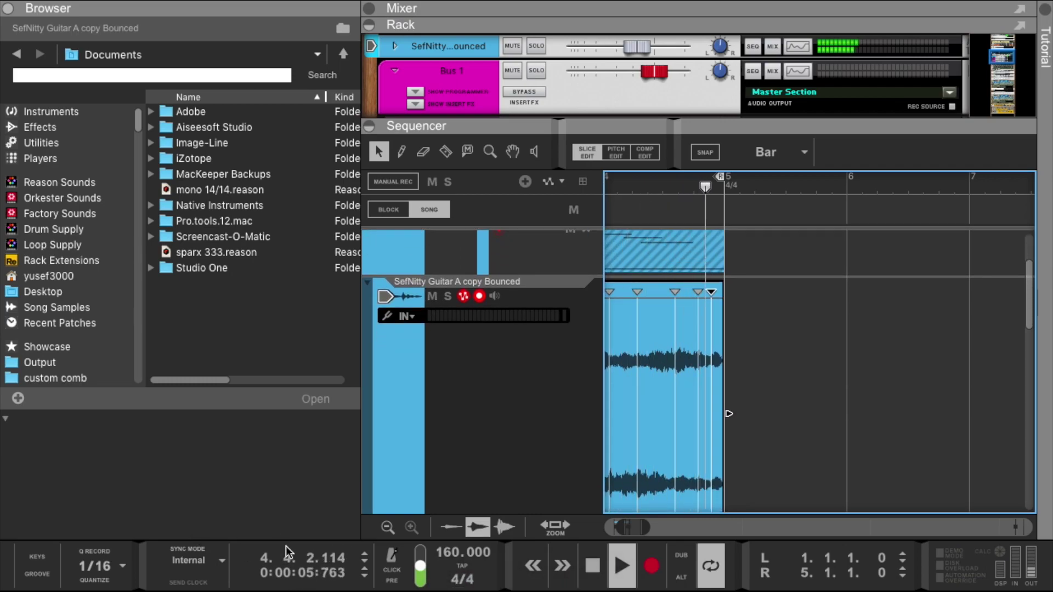
left_click(383, 528)
left_click(382, 529)
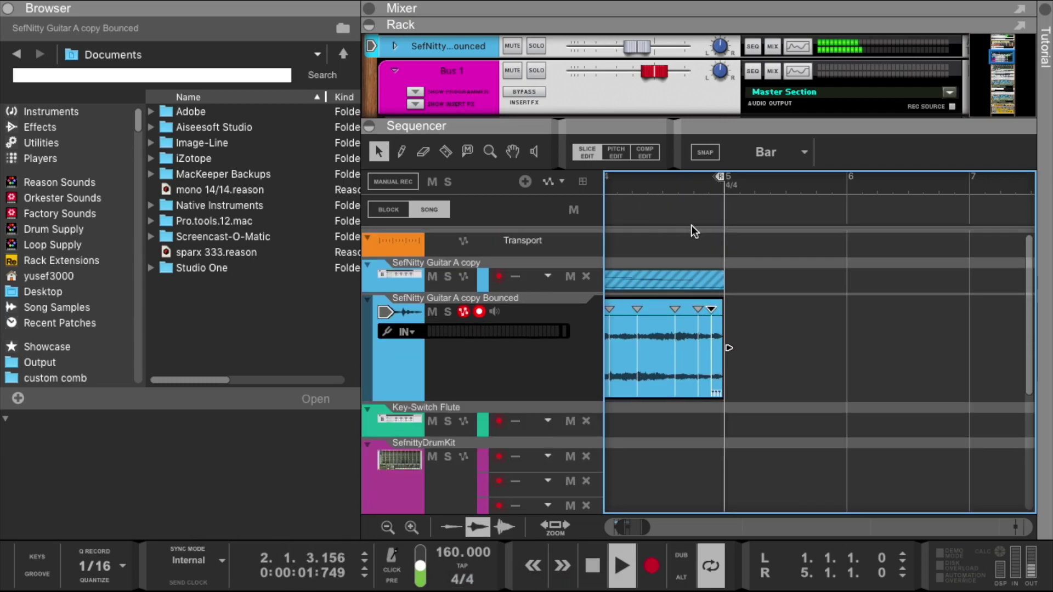
right_click(658, 296)
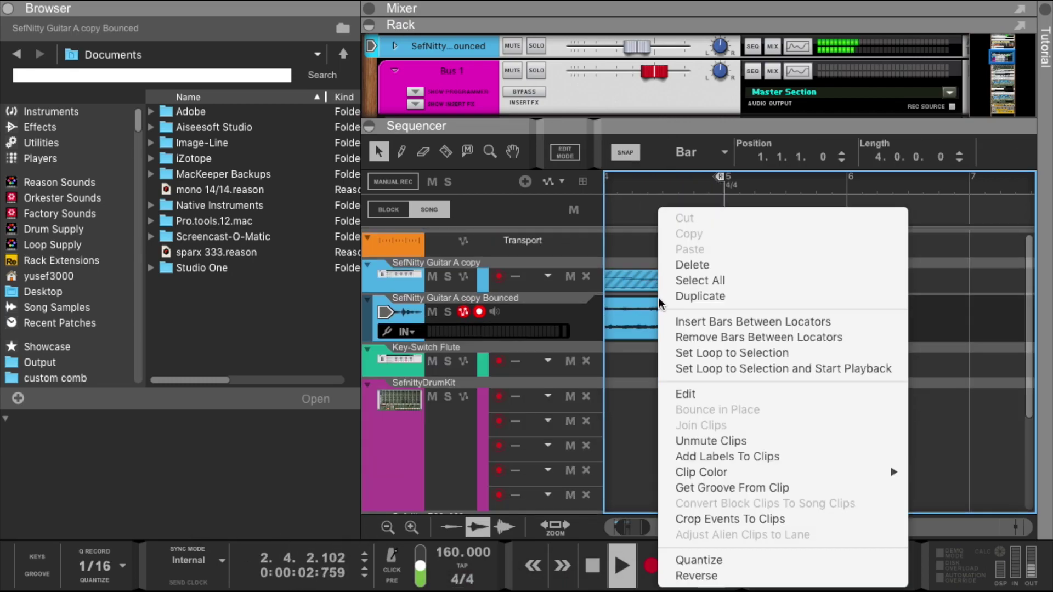
left_click(705, 575)
right_click(656, 289)
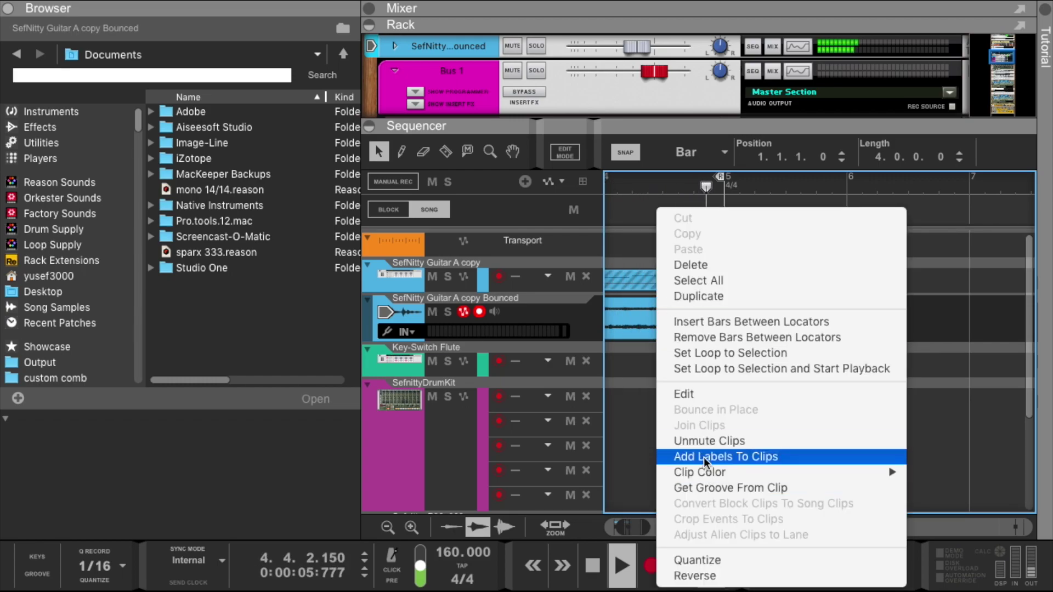
left_click(702, 443)
- Lower the bounced guitar channel's level to about -9.85 dB and toggle its mute to compare the layered sound
scroll(680, 246, "left", 5)
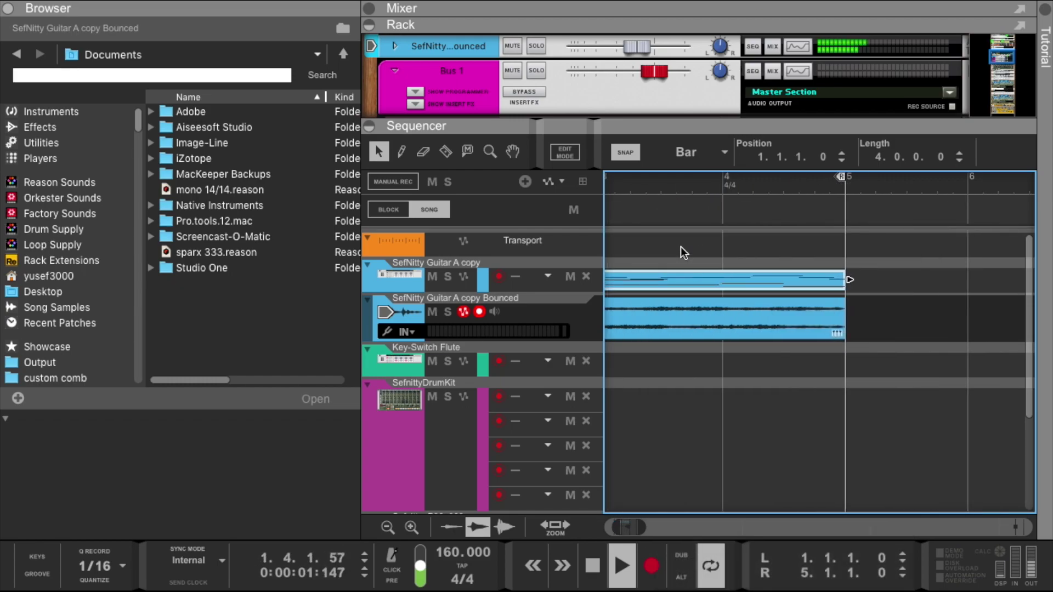
left_click(543, 319)
left_click_drag(639, 48, 631, 51)
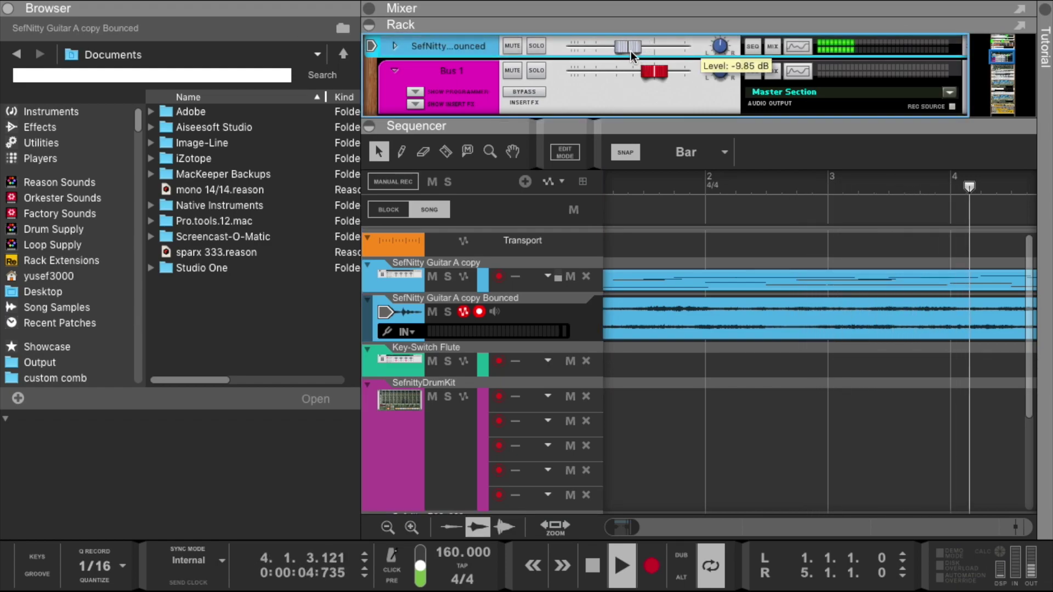
left_click(515, 47)
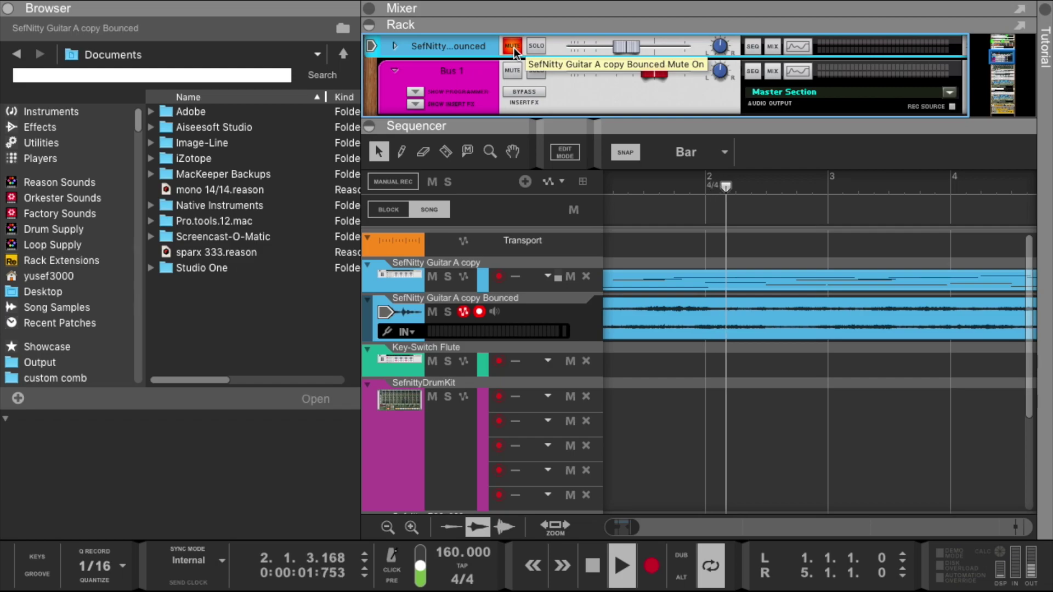
left_click(515, 47)
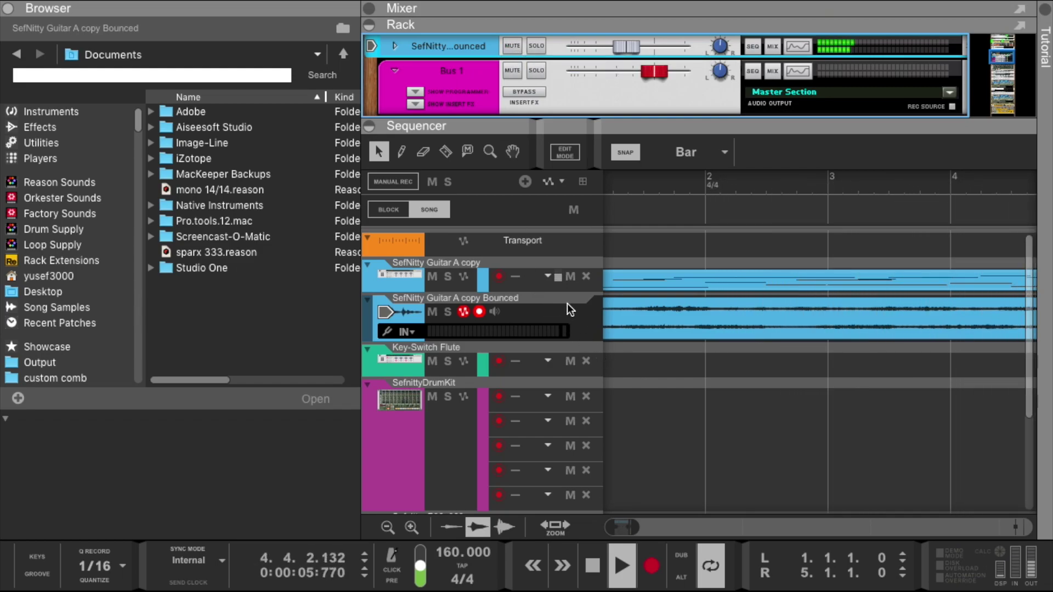
- Mute and unmute the bounced guitar channel to compare the sound, and slightly adjust the original guitar channel's fader
left_click_drag(540, 17, 554, 331)
scroll(566, 155, "down", 10)
scroll(565, 153, "down", 5)
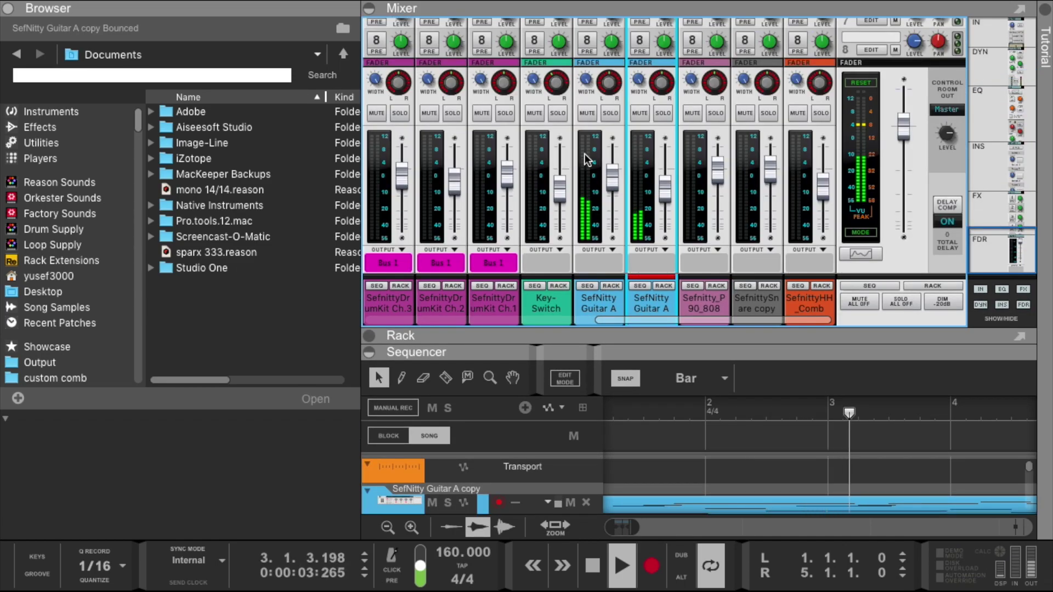
left_click(640, 113)
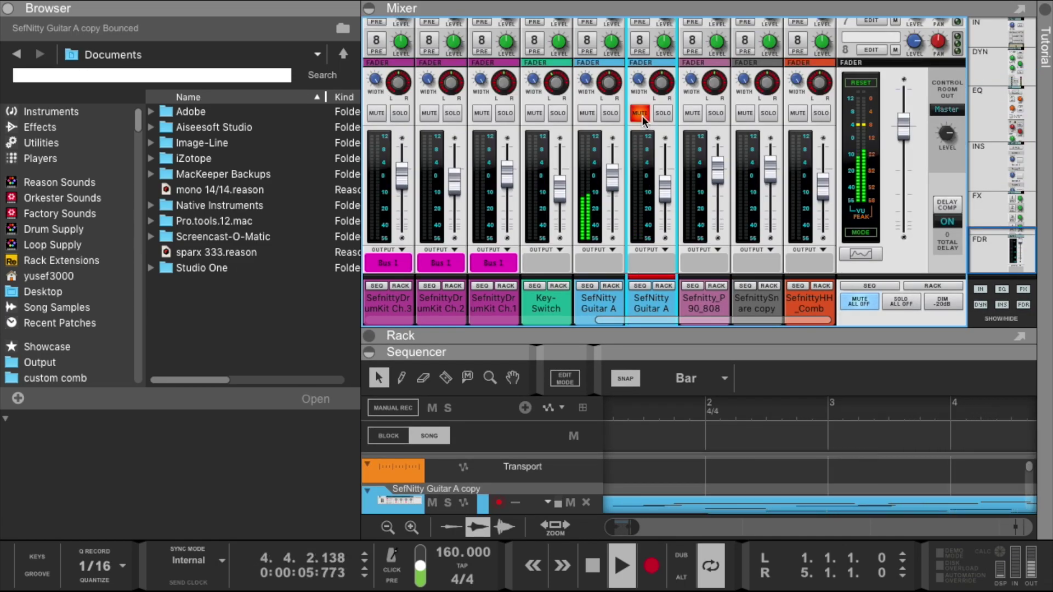
left_click(642, 115)
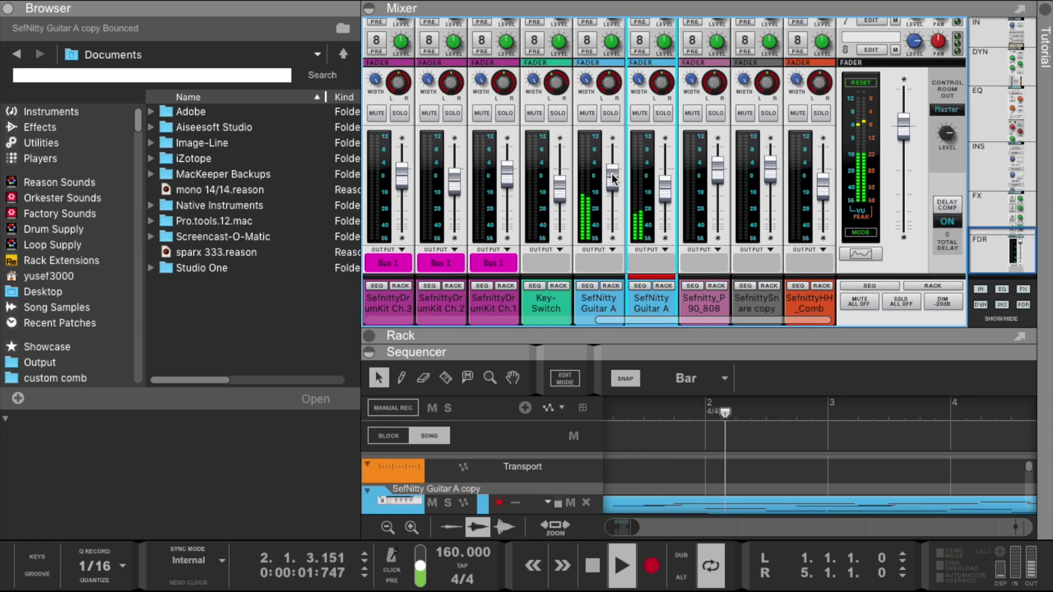
left_click_drag(612, 174, 613, 181)
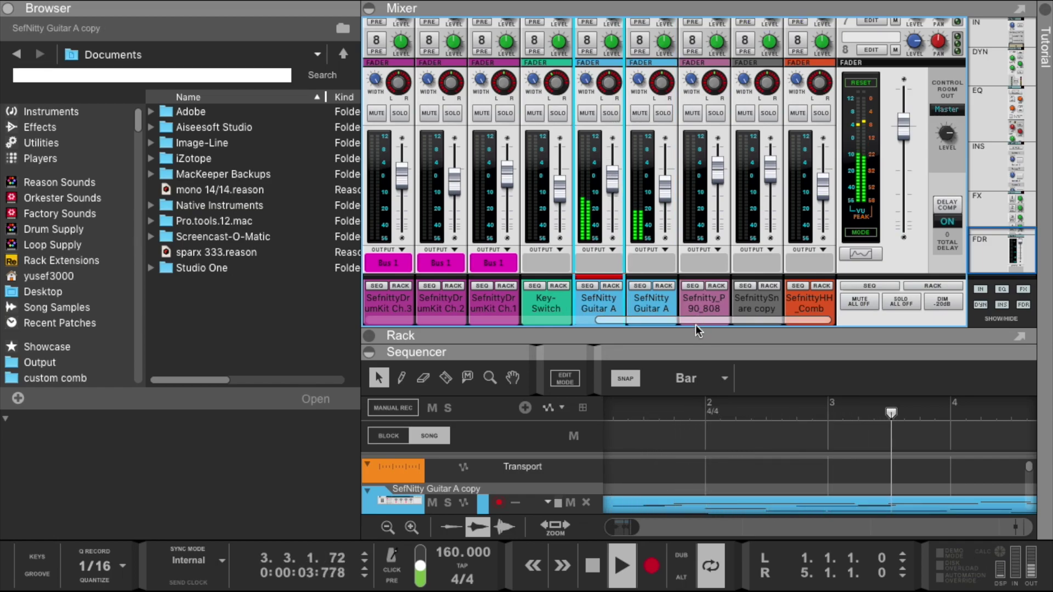
left_click_drag(693, 338, 675, 106)
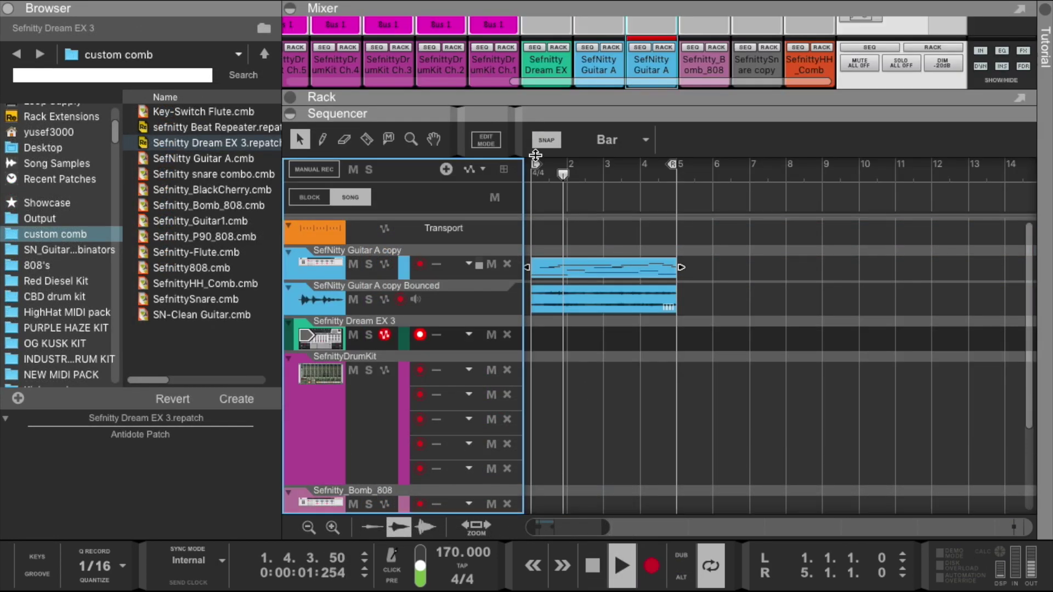
- Route the original and bounced guitar channels together to a new output bus
left_click_drag(535, 98, 546, 353)
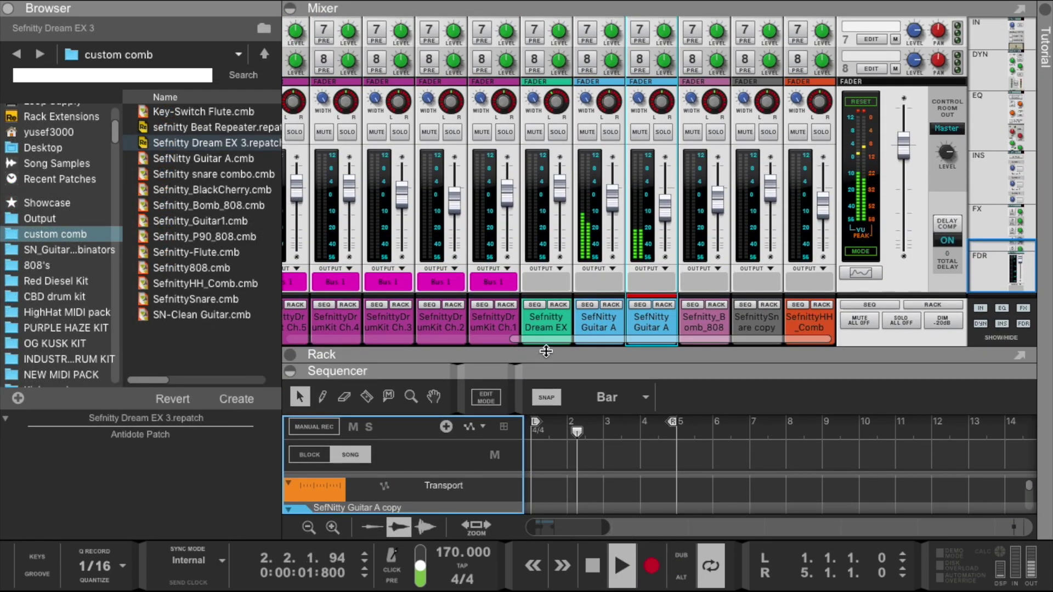
left_click(597, 321)
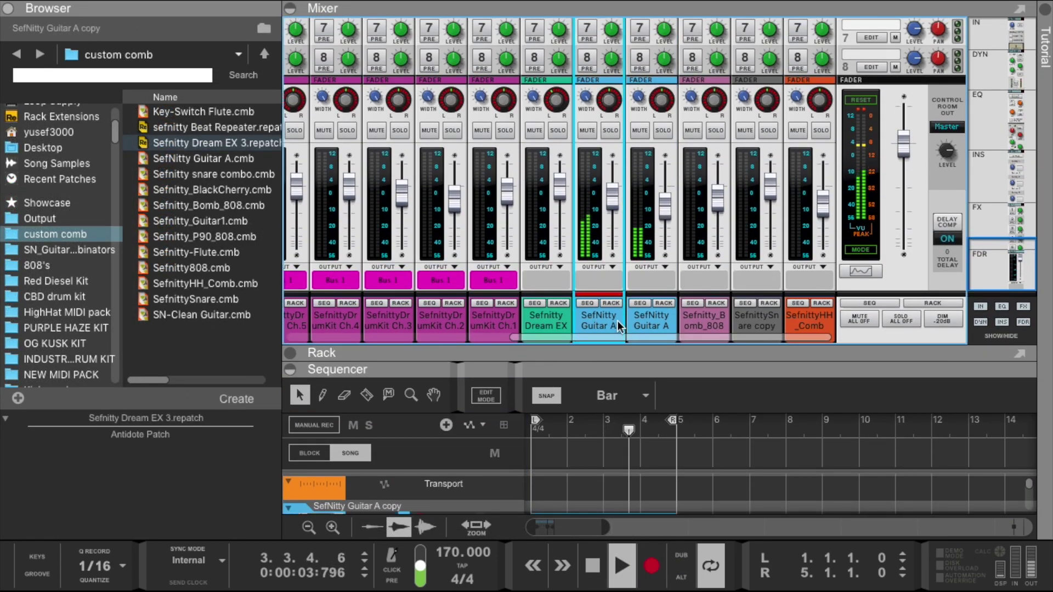
right_click(651, 321)
mouse_move(729, 534)
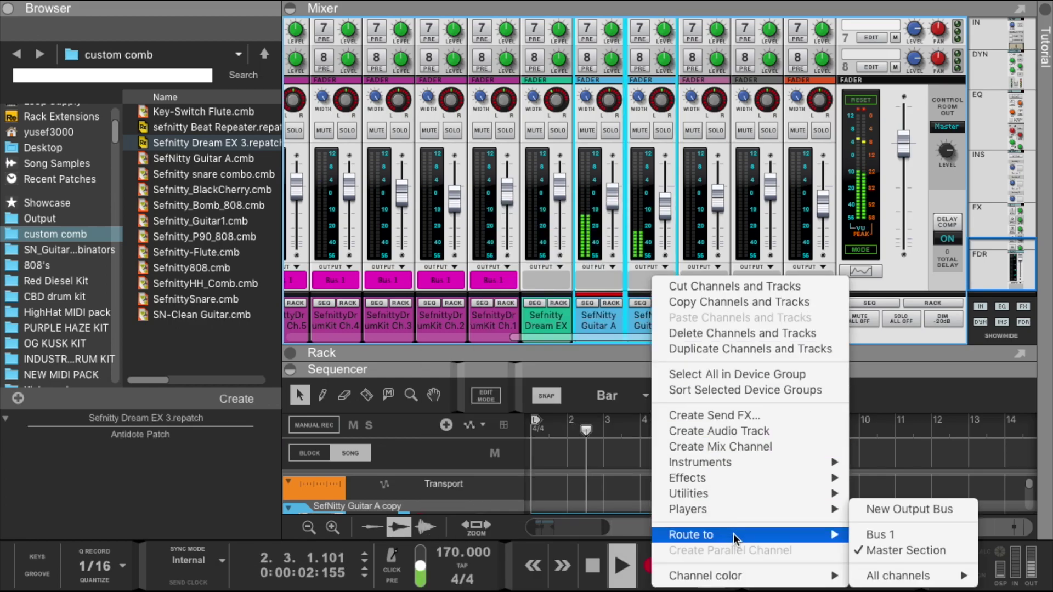
left_click(871, 515)
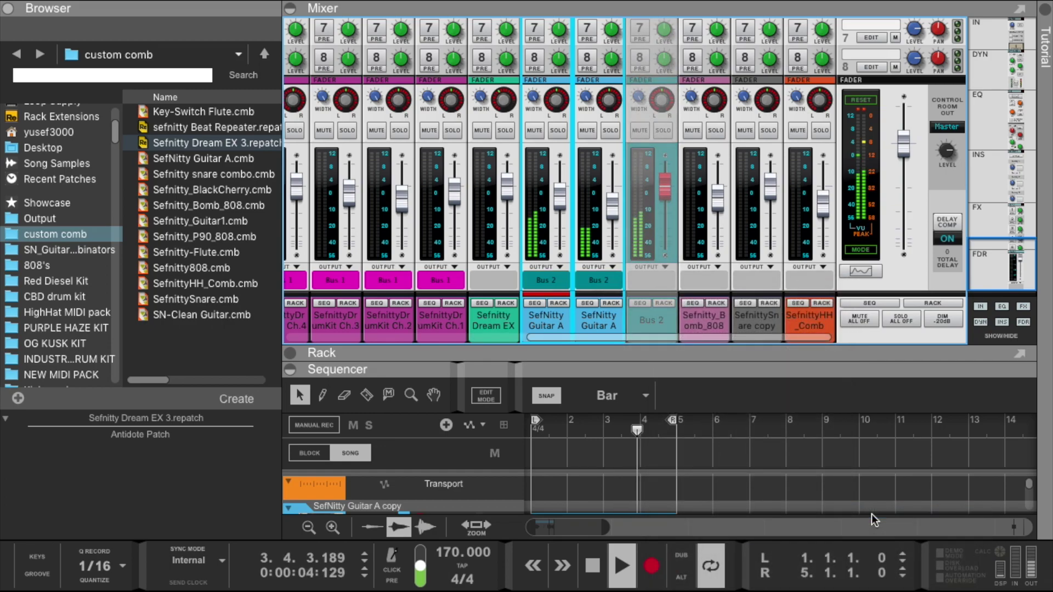
left_click_drag(604, 371, 604, 155)
- Create an empty four-bar clip from bar 1 on the Sefnitty Dream EX 3 track and open it for note editing
left_click(321, 378)
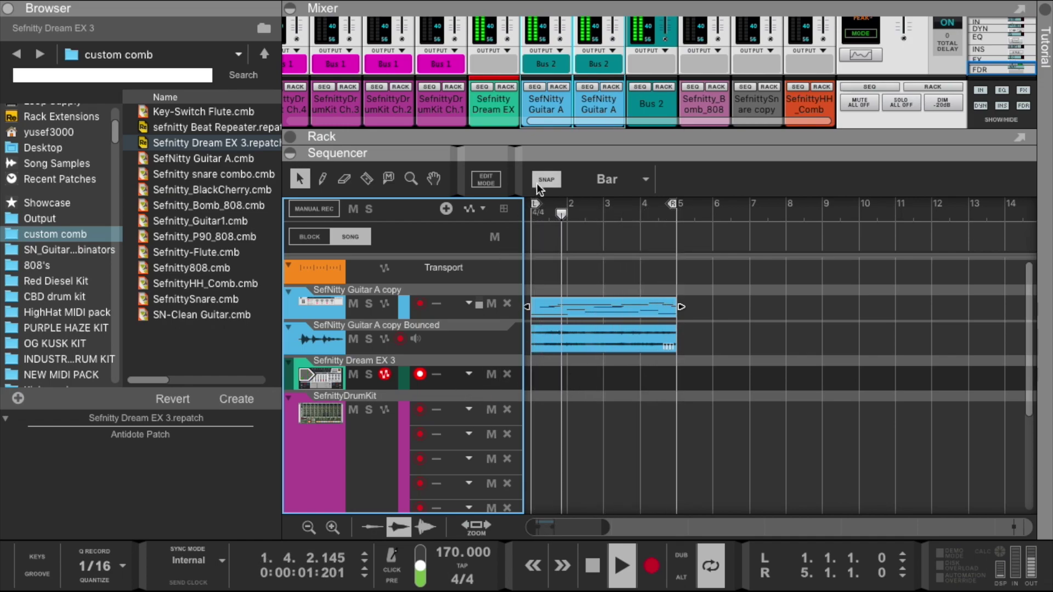
left_click_drag(538, 137, 538, 258)
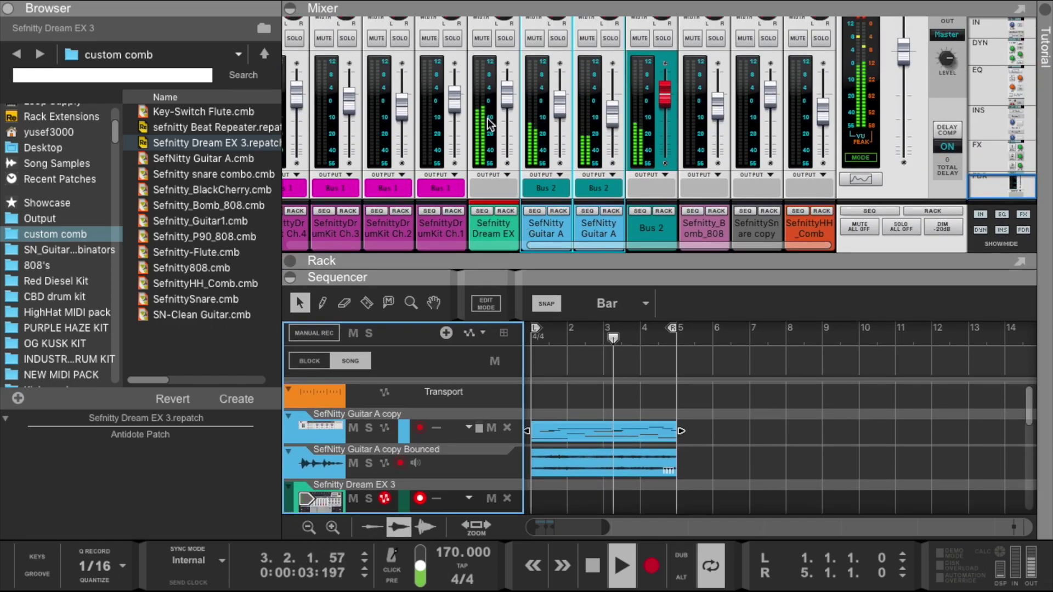
scroll(604, 459, "down", 1)
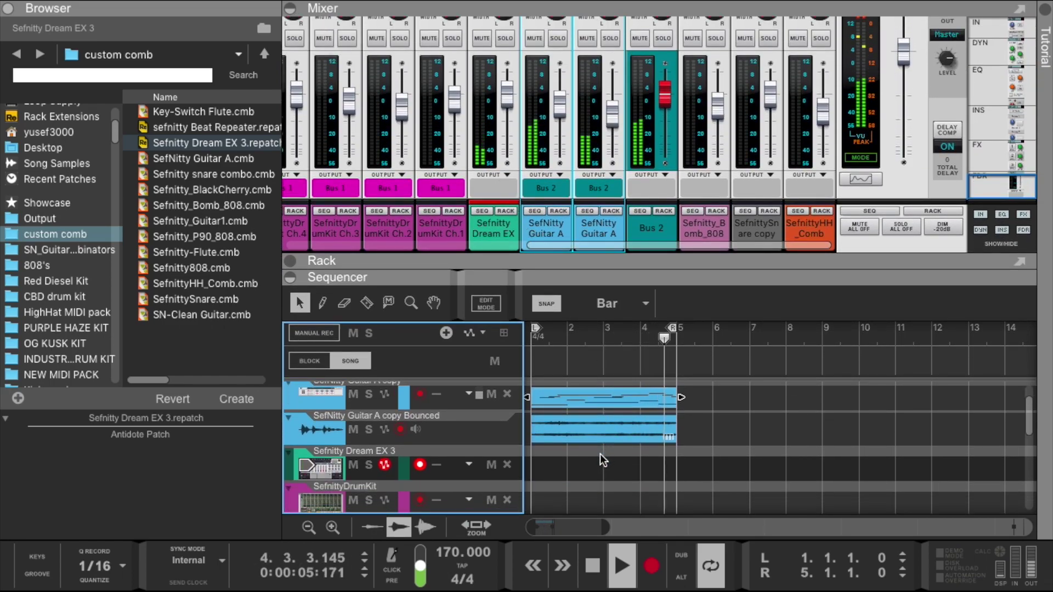
left_click(561, 466)
left_click_drag(572, 469, 677, 468)
double_click(631, 468)
left_click_drag(574, 276, 574, 44)
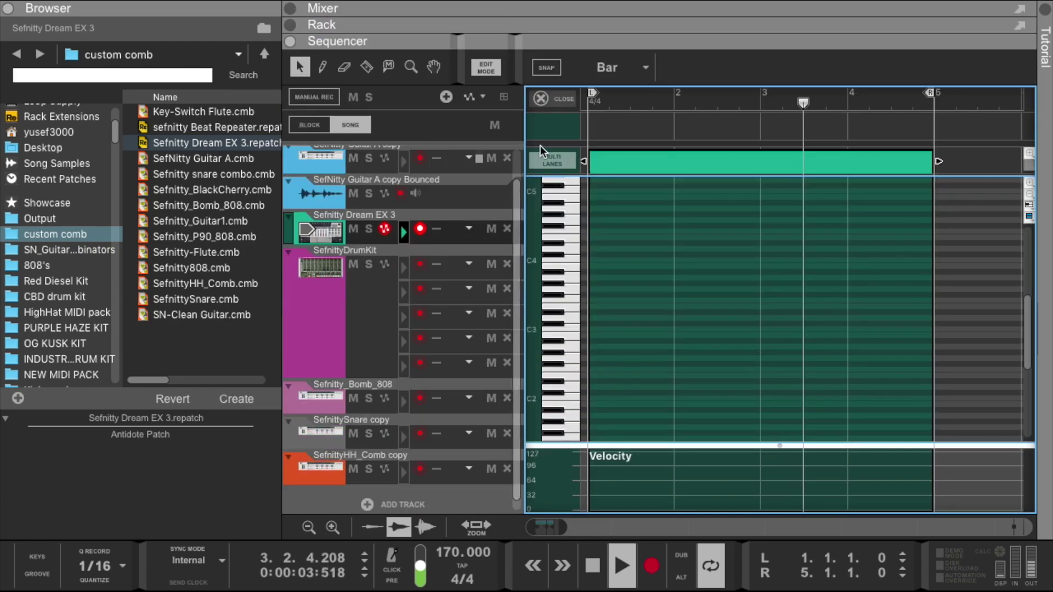
- Record three sustained notes into the Sefnitty Dream EX 3 clip and quantize them
key("ctrl+Return")
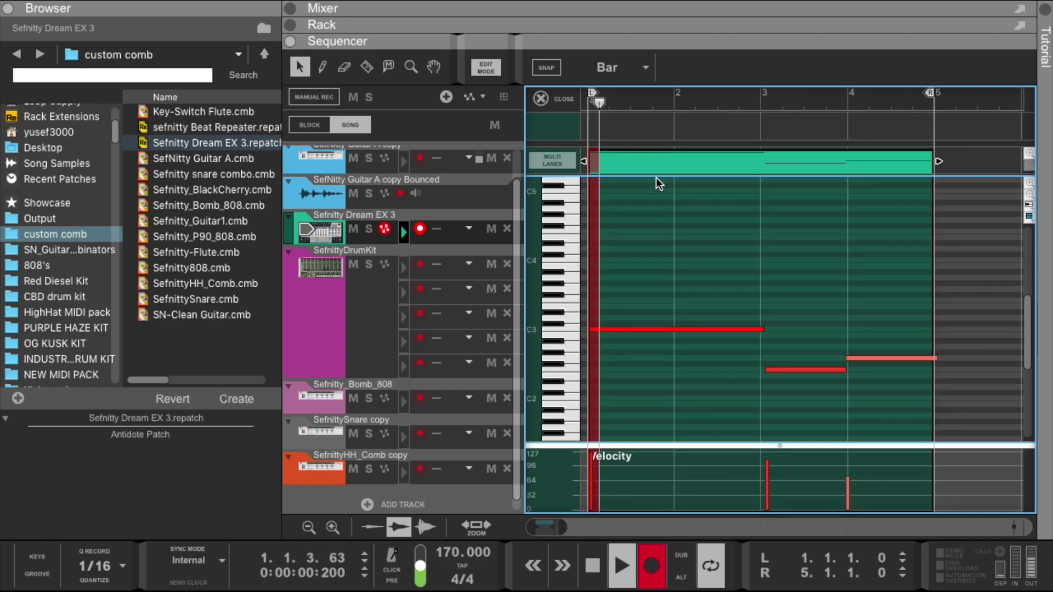
right_click(654, 159)
left_click(726, 548)
- Snap the start of the F2 note to bar 3, select all three notes, and stop recording
mouse_move(754, 357)
left_mouse_down()
mouse_move(779, 378)
mouse_move(755, 371)
left_mouse_up()
key("s")
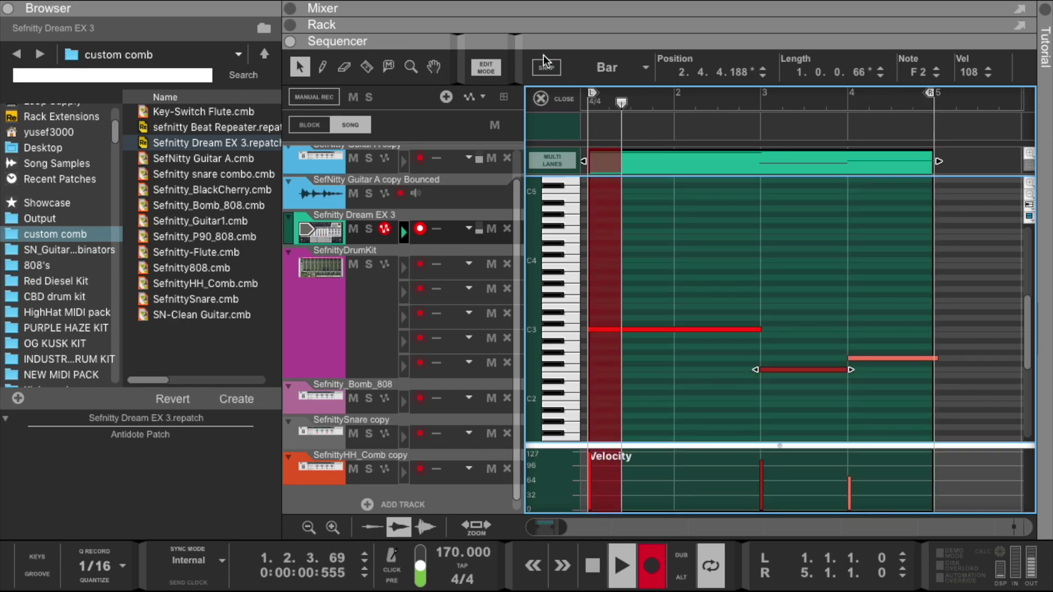
left_click_drag(756, 370, 766, 371)
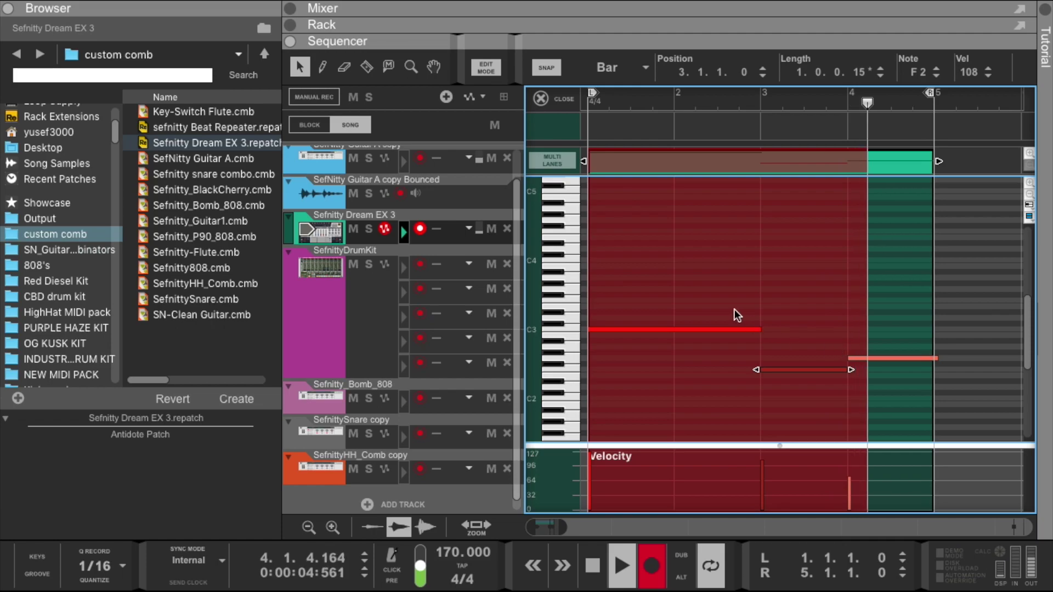
left_click_drag(736, 310, 870, 386)
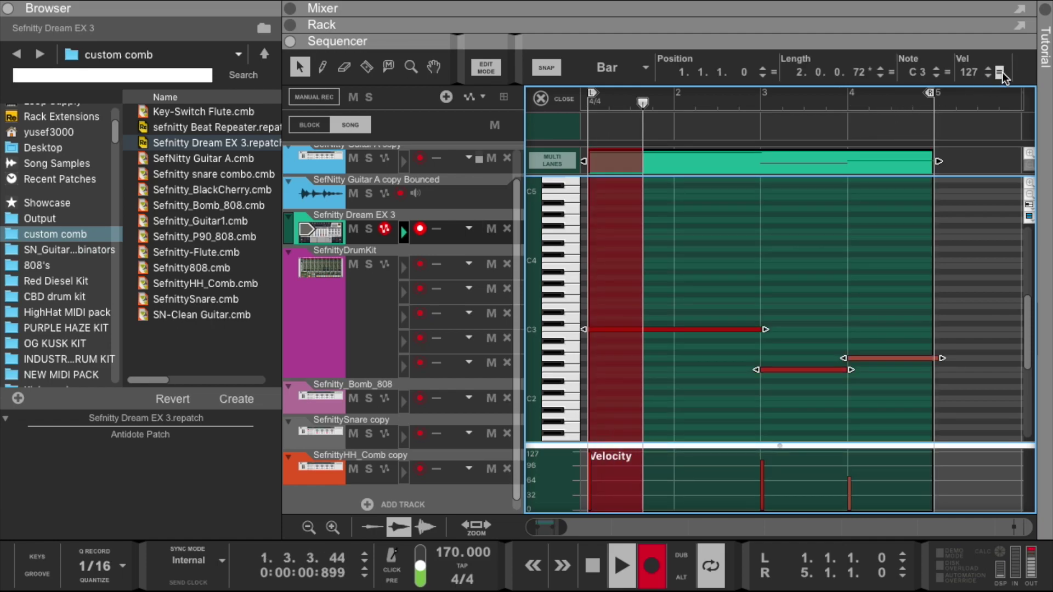
left_click(655, 554)
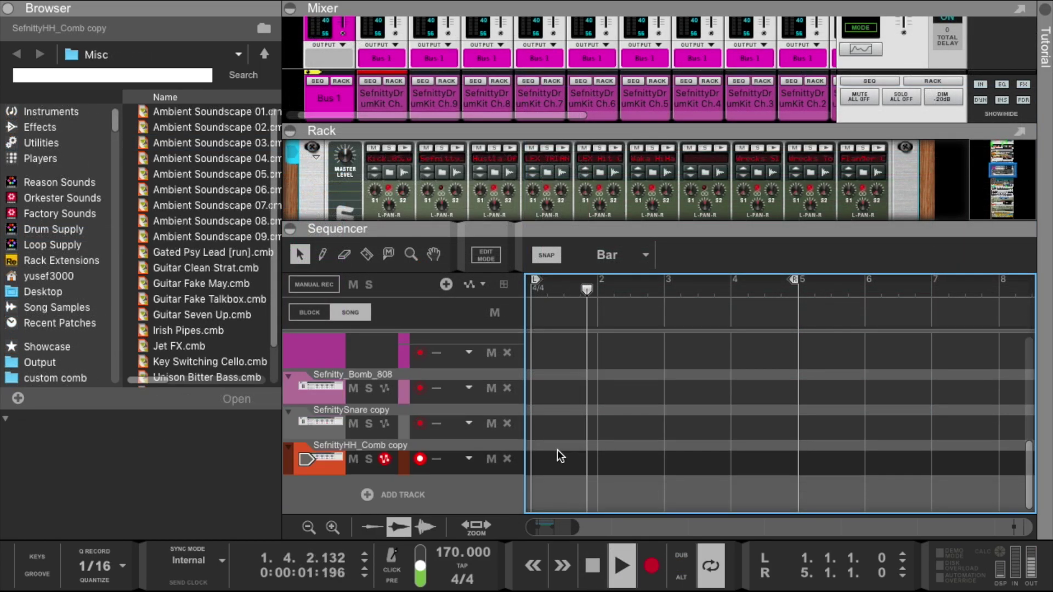
- Create an empty clip at bar 1 on the SefnittyHH_Comb copy track and extend it to four bars
double_click(538, 463)
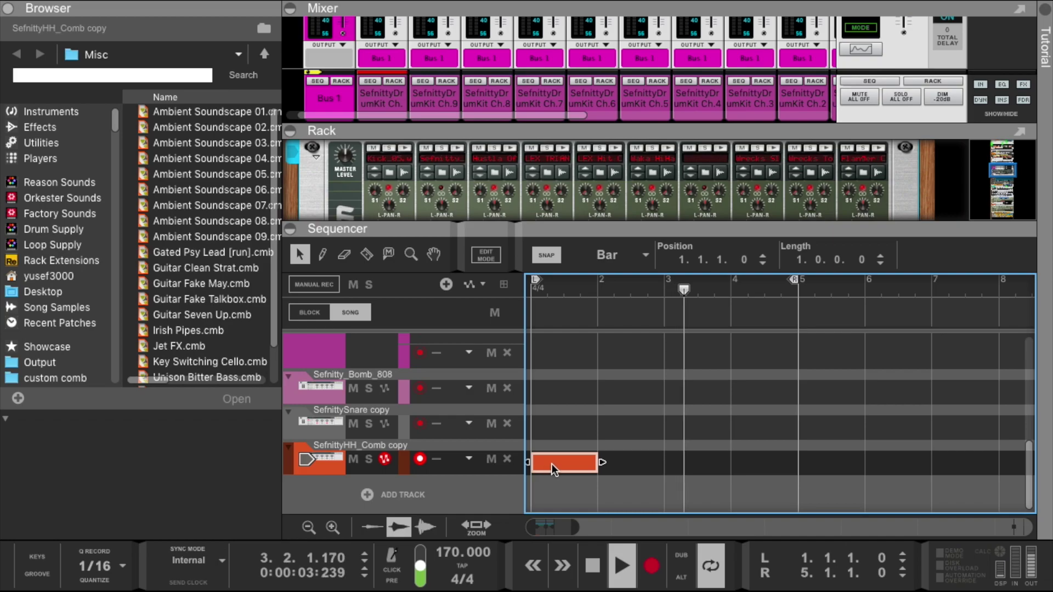
left_click_drag(602, 464, 763, 462)
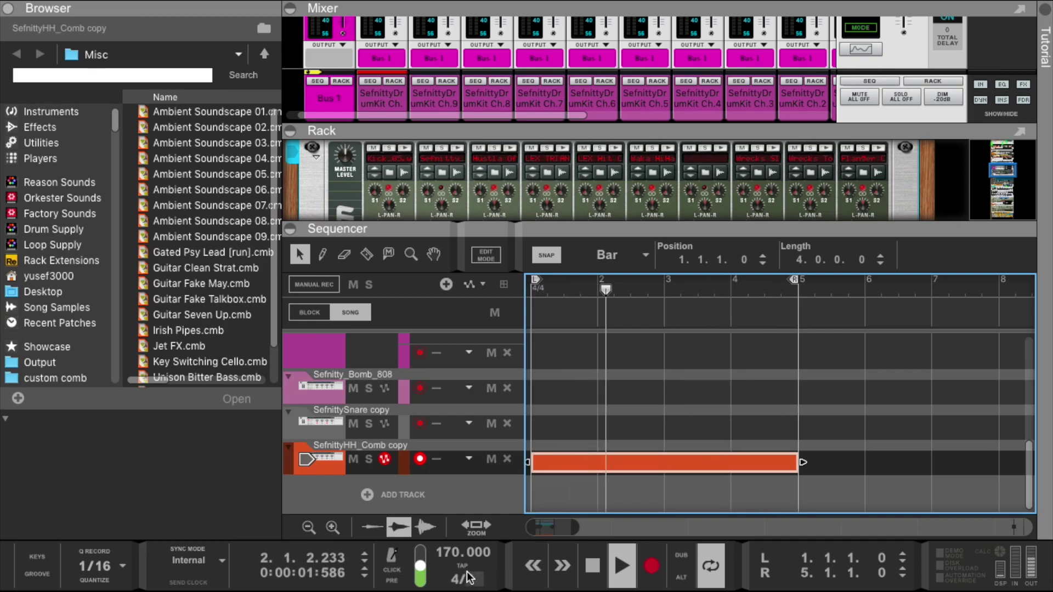
double_click(548, 466)
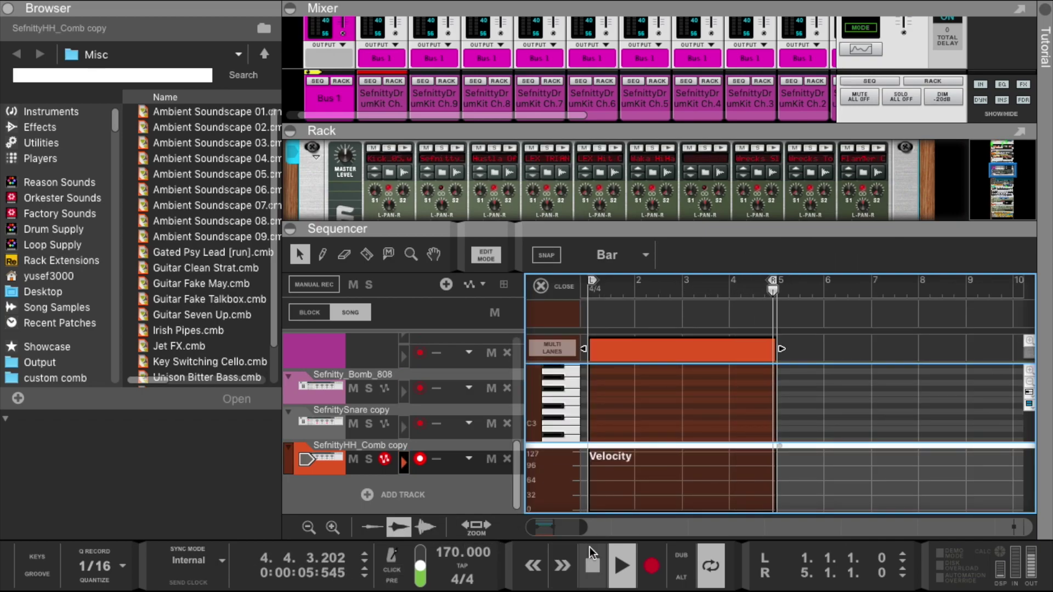
left_click(555, 290)
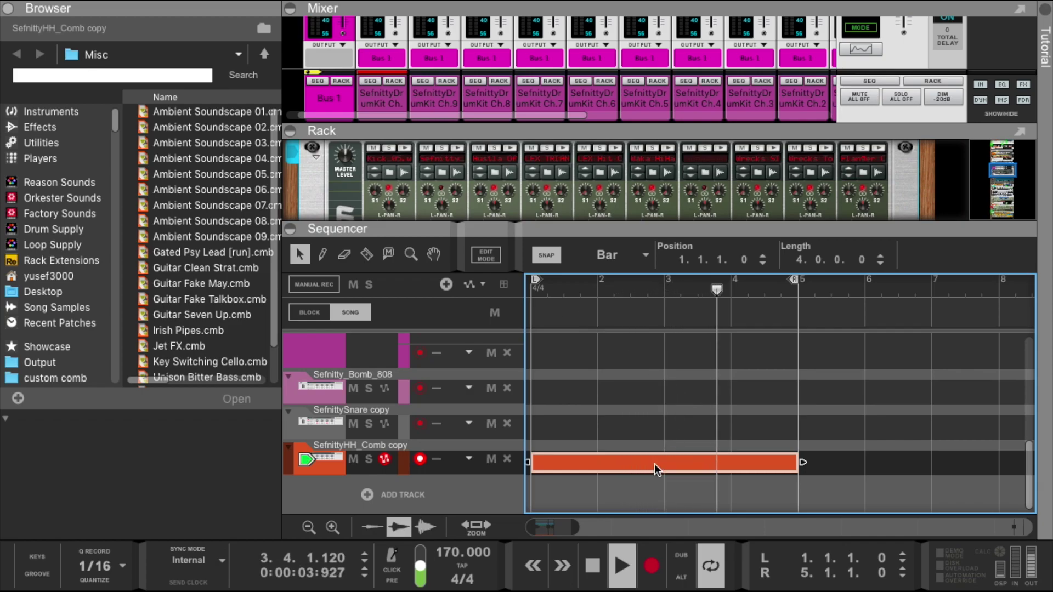
- Record a steady hi-hat pattern on A2 into the SefnittyHH_Comb copy clip and quantize it
left_click(652, 566)
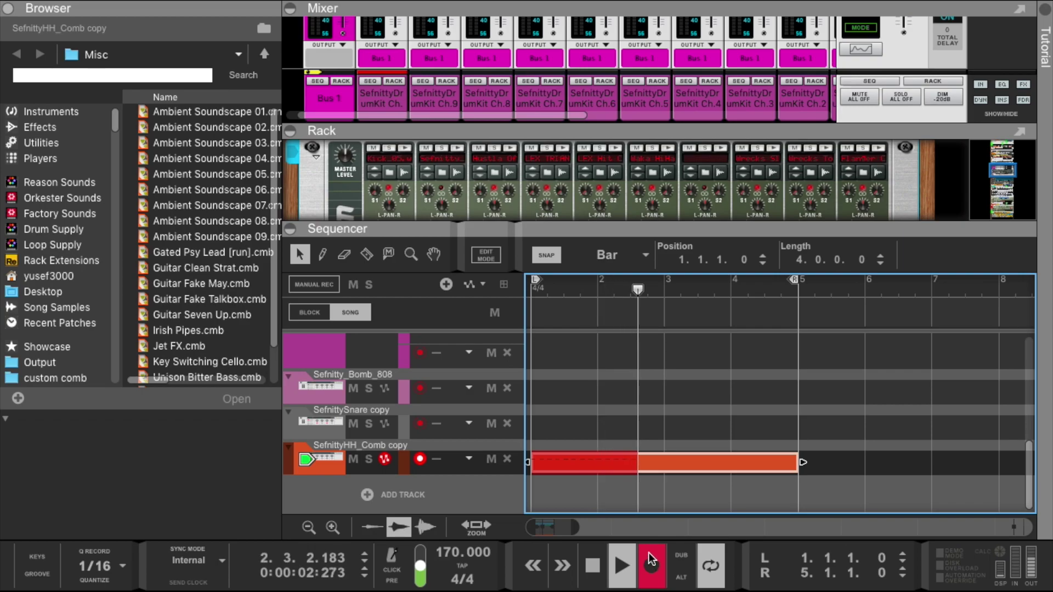
right_click(617, 460)
left_click(663, 559)
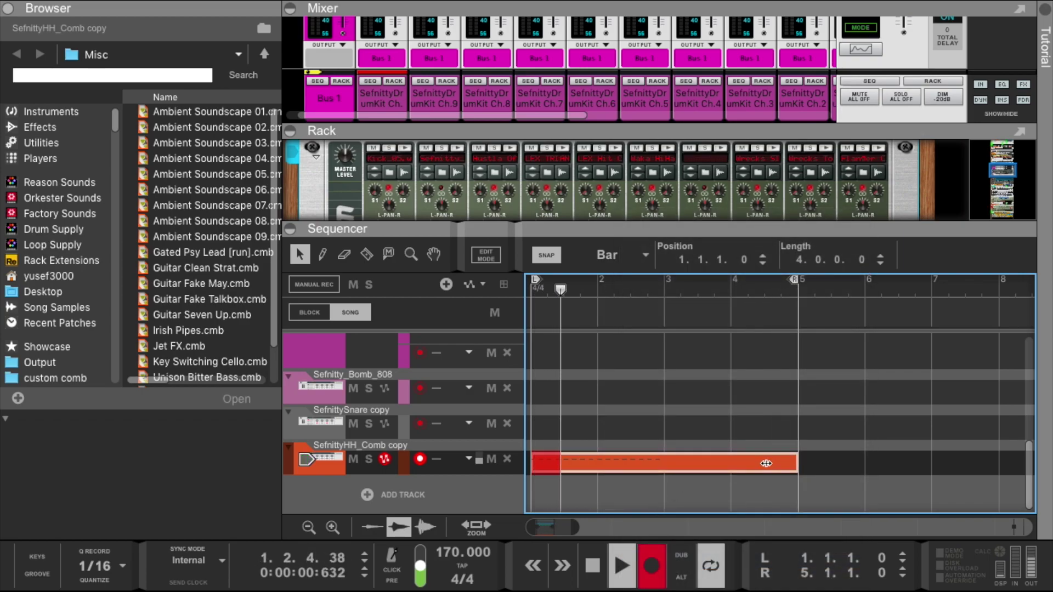
- Trim the hi-hat clip to two bars, duplicate it to bar 3, and join both into one clip
left_click_drag(795, 464, 657, 465)
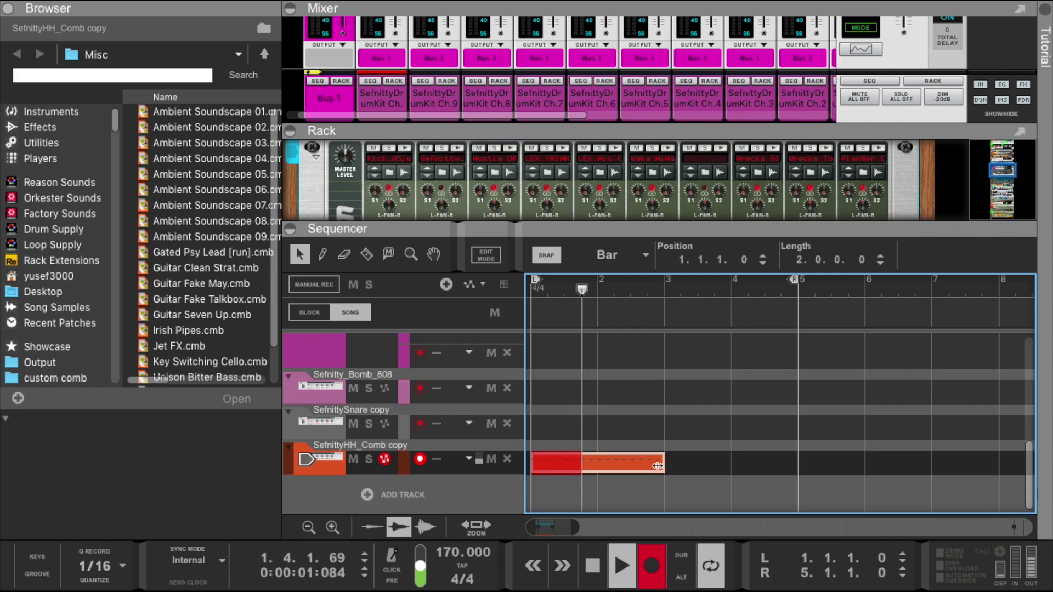
left_click(650, 554)
left_click_drag(580, 462, 722, 478)
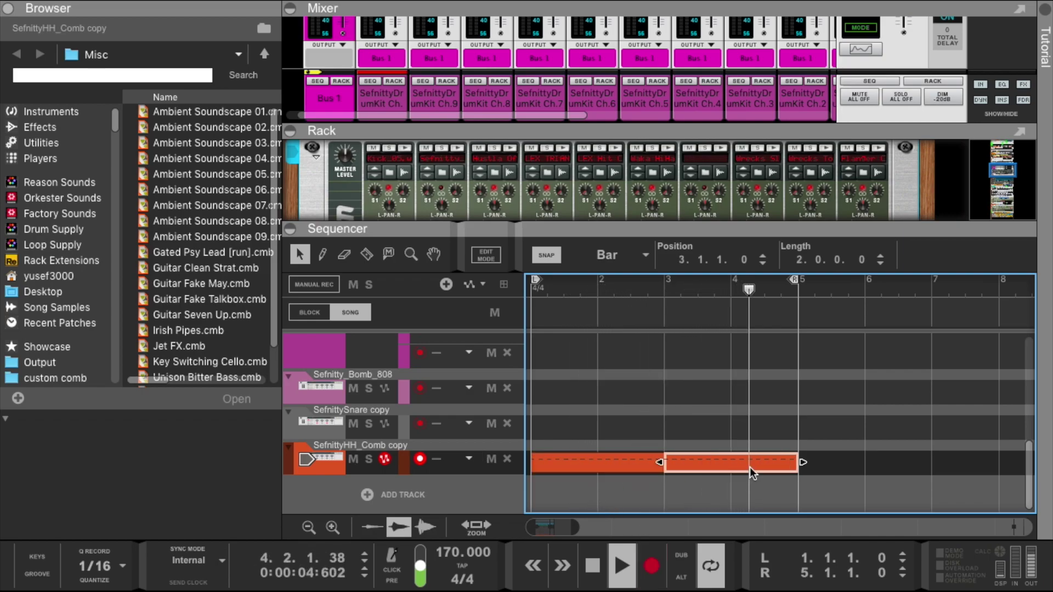
right_click(575, 459)
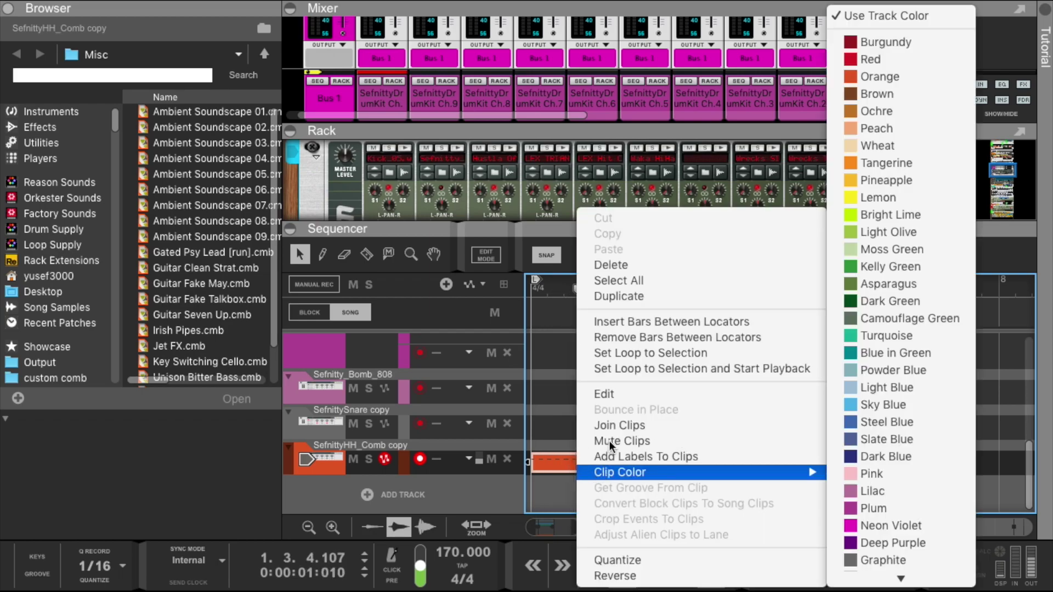
left_click(613, 427)
- Open the joined hi-hat clip for editing and raise the velocity of all its notes to 127
double_click(613, 465)
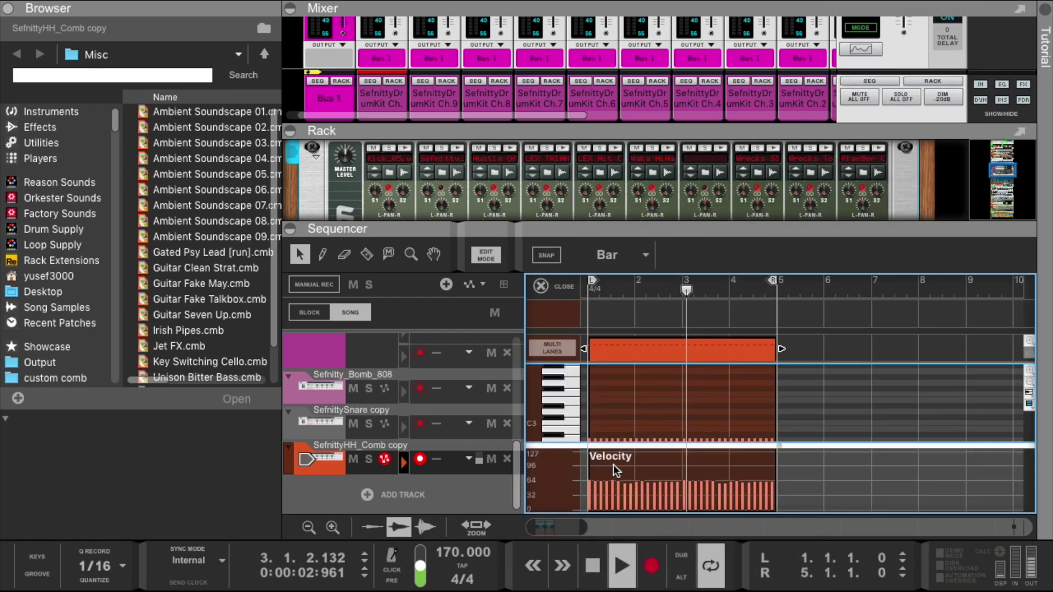
left_click_drag(845, 466, 580, 496)
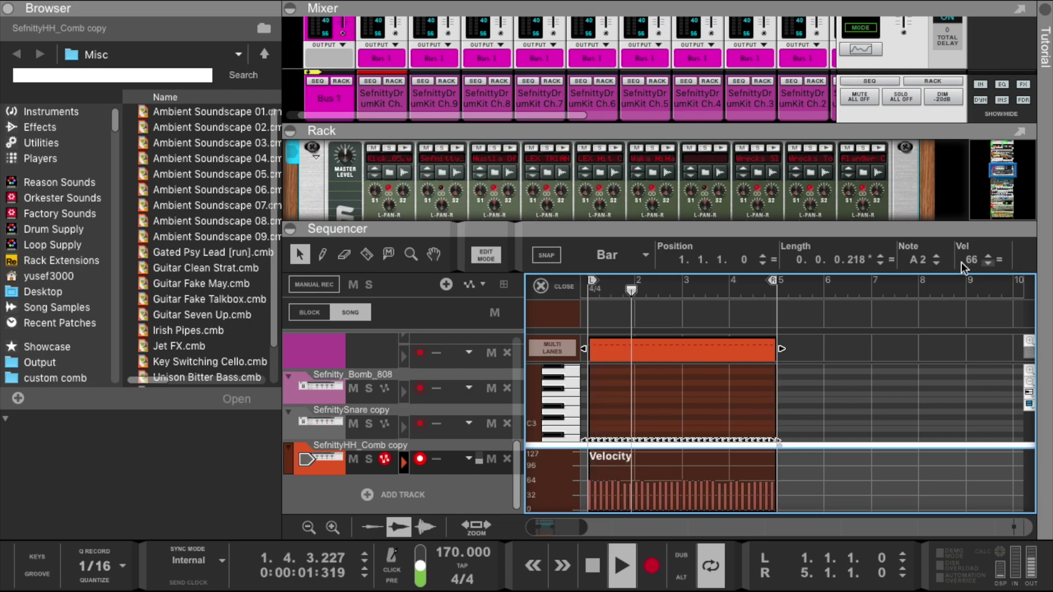
left_click(321, 254)
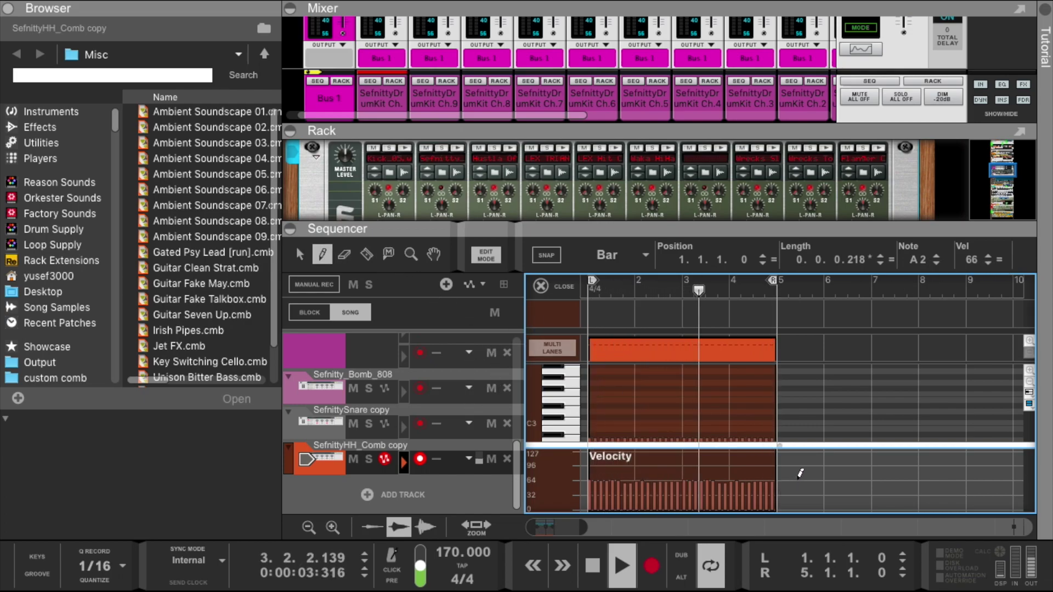
left_click_drag(774, 454, 590, 454)
left_click(300, 254)
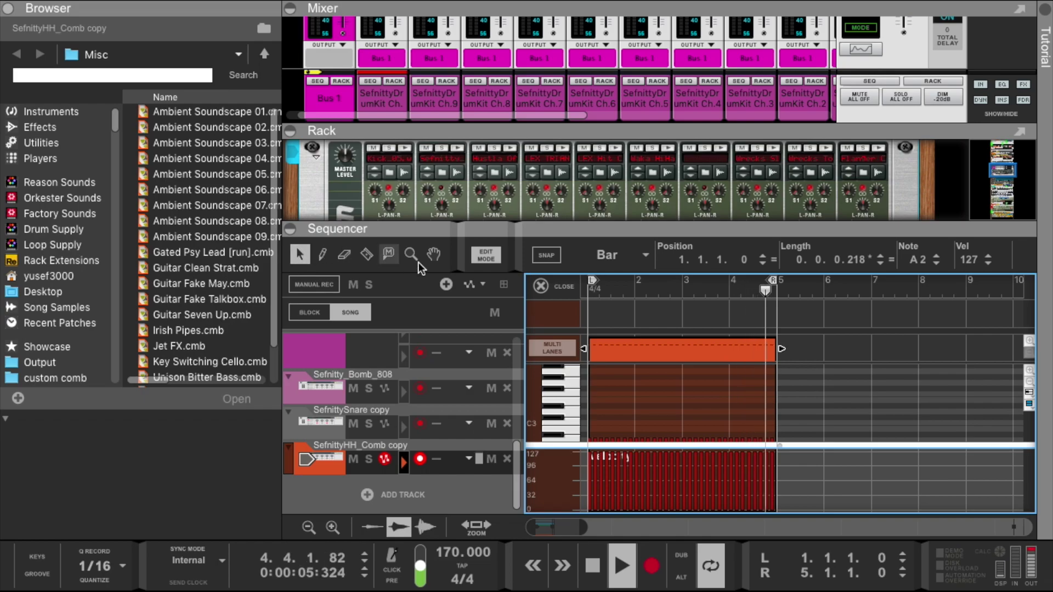
- Lower the velocity of alternating hi-hat notes in the first bar of the SefnittyHH_Comb copy clip and close the clip
scroll(616, 164, "down", 5)
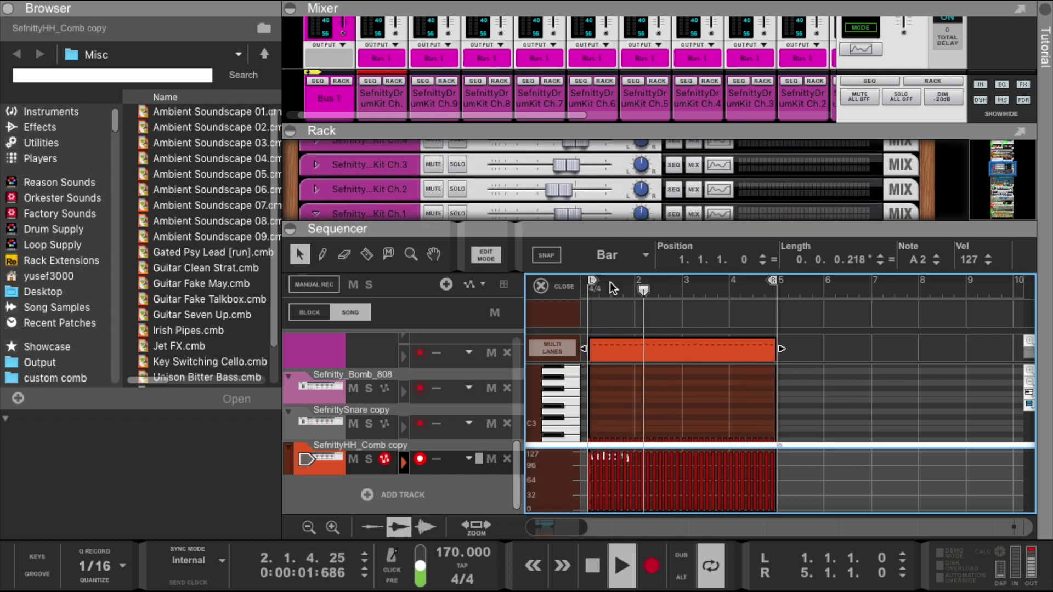
left_click(321, 459)
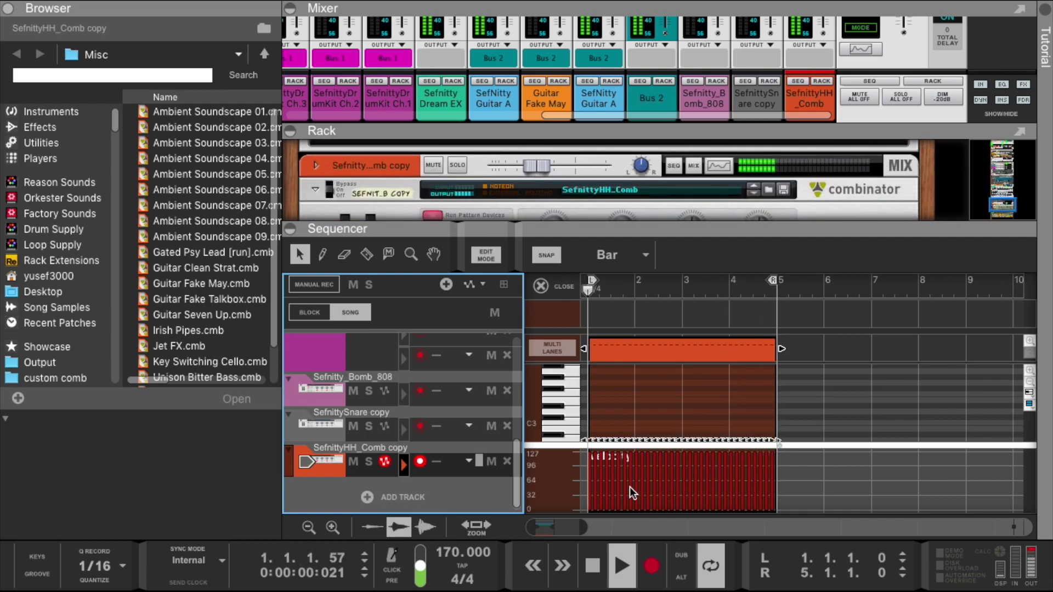
left_click_drag(578, 530, 552, 528)
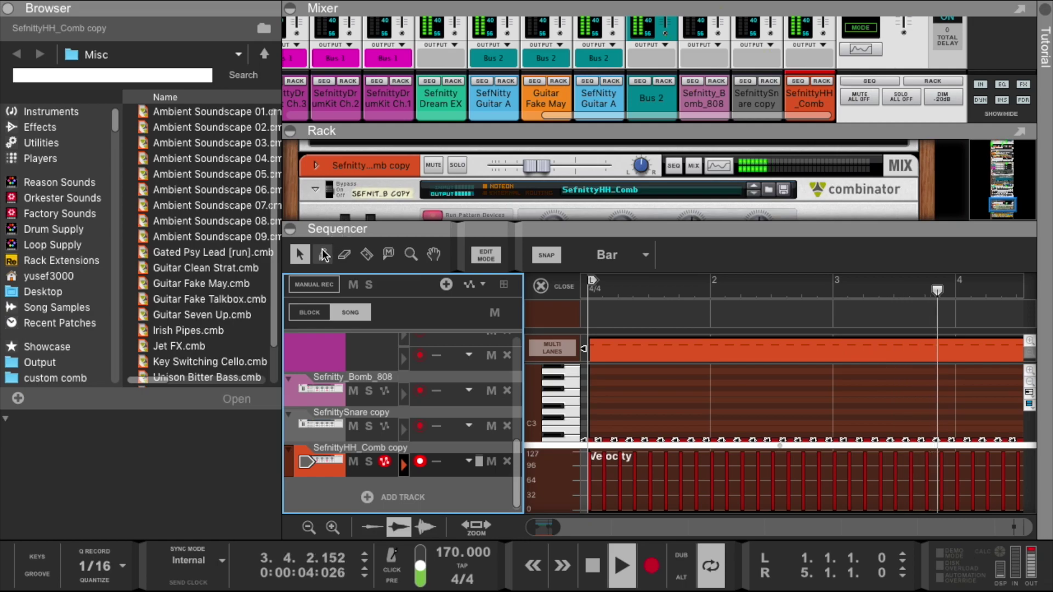
key("w")
left_click(604, 472)
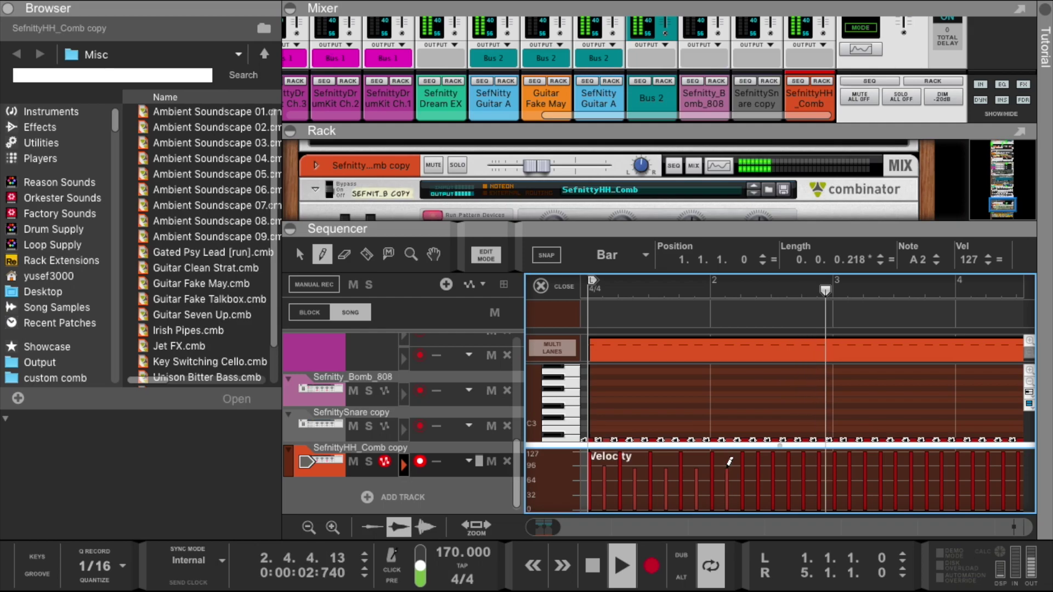
left_click(541, 286)
left_click(300, 254)
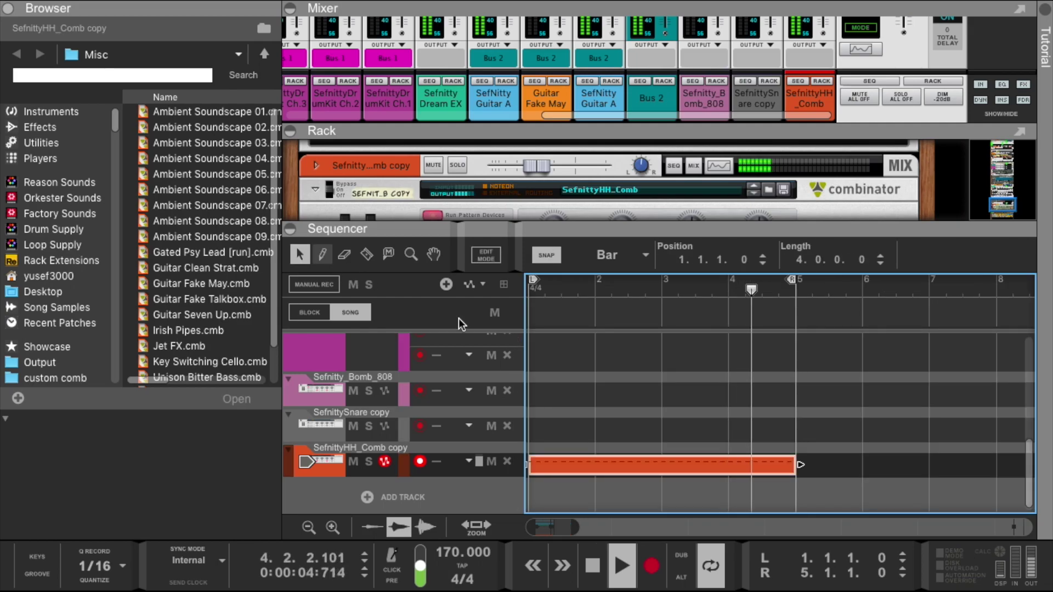
- Trim the hi-hat clip to its first bar, duplicate it through bar 4, and join the copies into one four-bar clip
left_click_drag(801, 465, 749, 468)
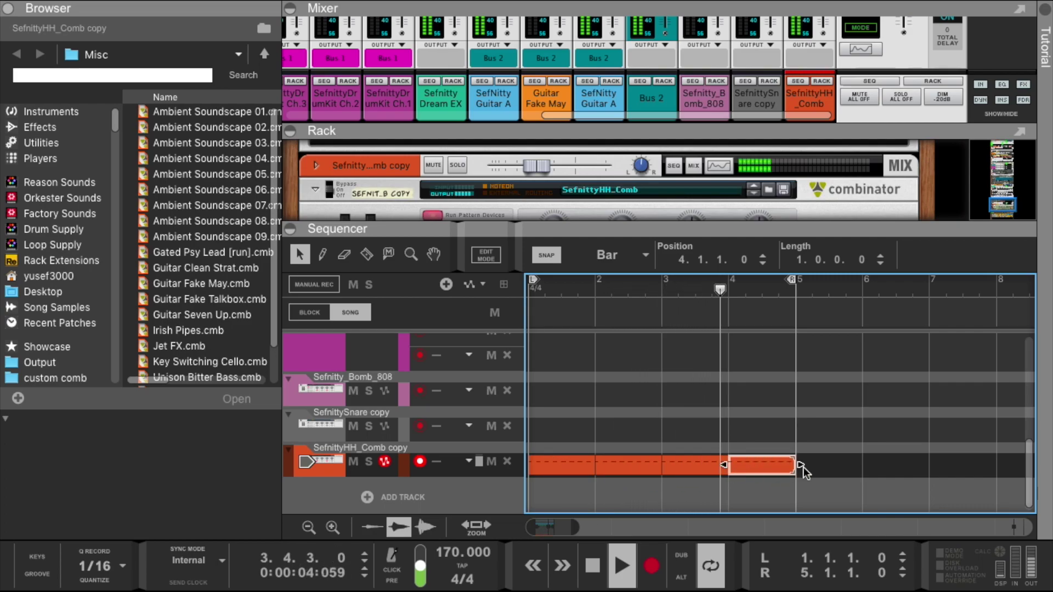
right_click(561, 467)
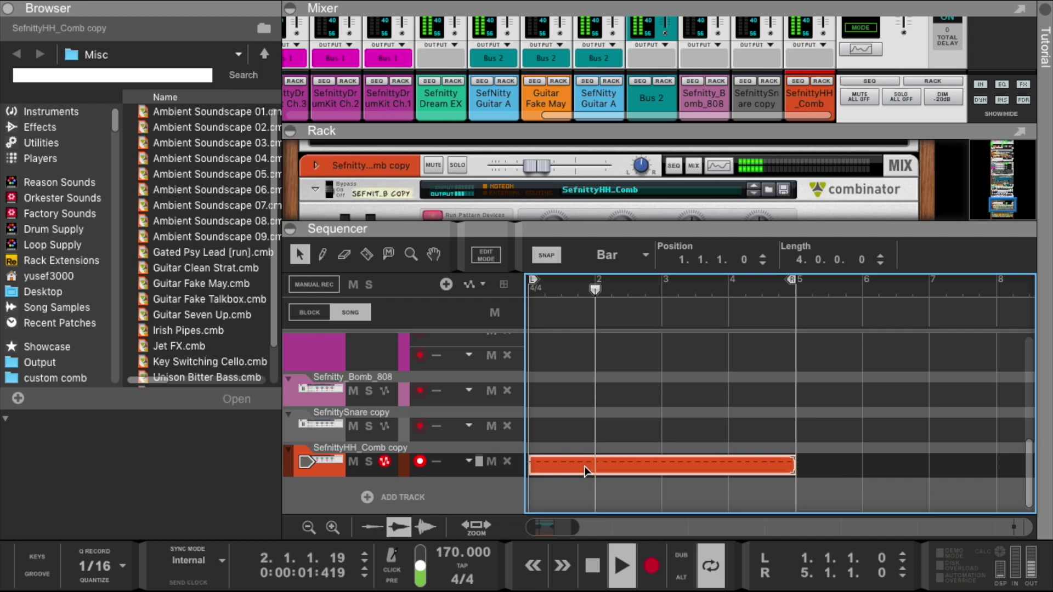
double_click(585, 465)
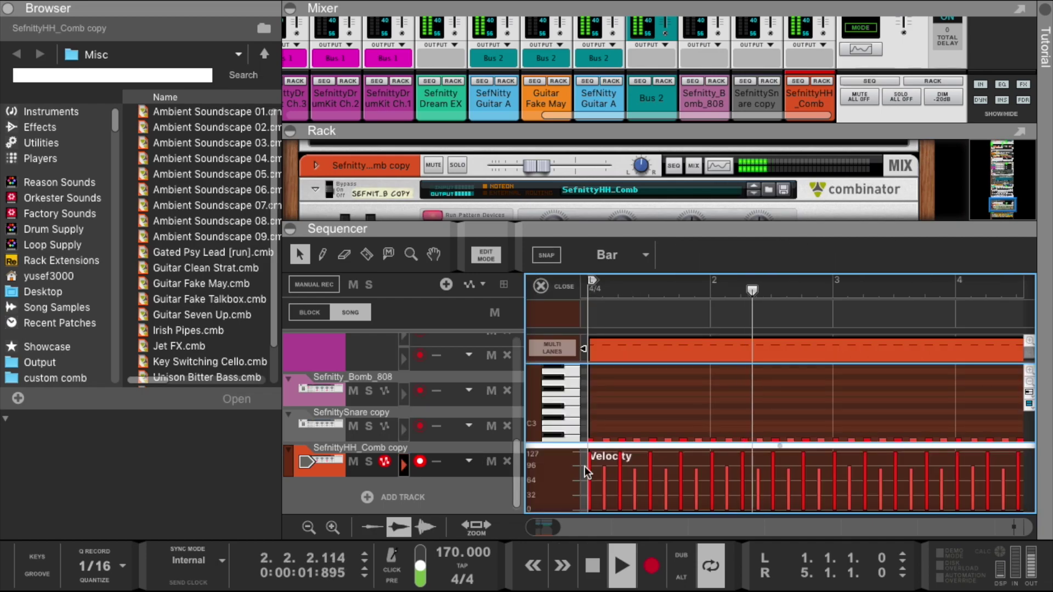
left_click(558, 288)
- Record a snare pattern into a four-bar clip on the SefnittyDrumKit track and quantize the clip
scroll(328, 354, "up", 6)
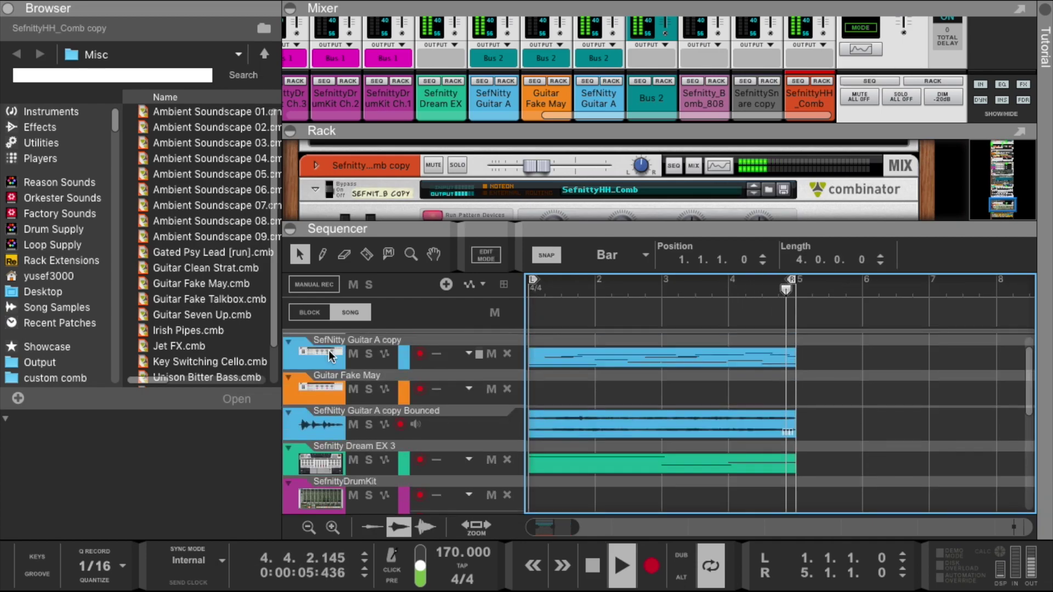
left_click(318, 412)
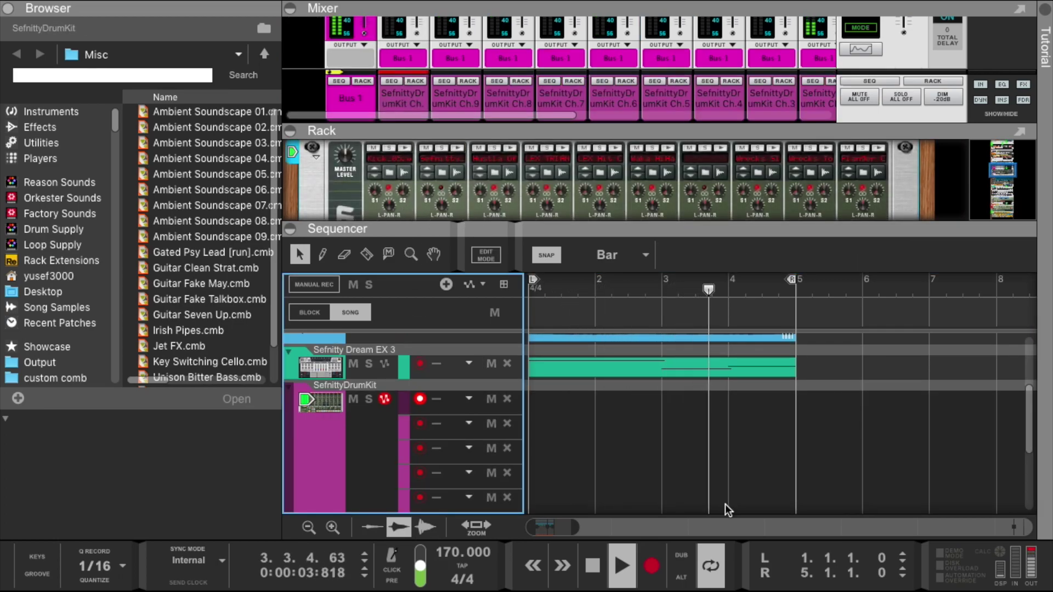
left_click(652, 566)
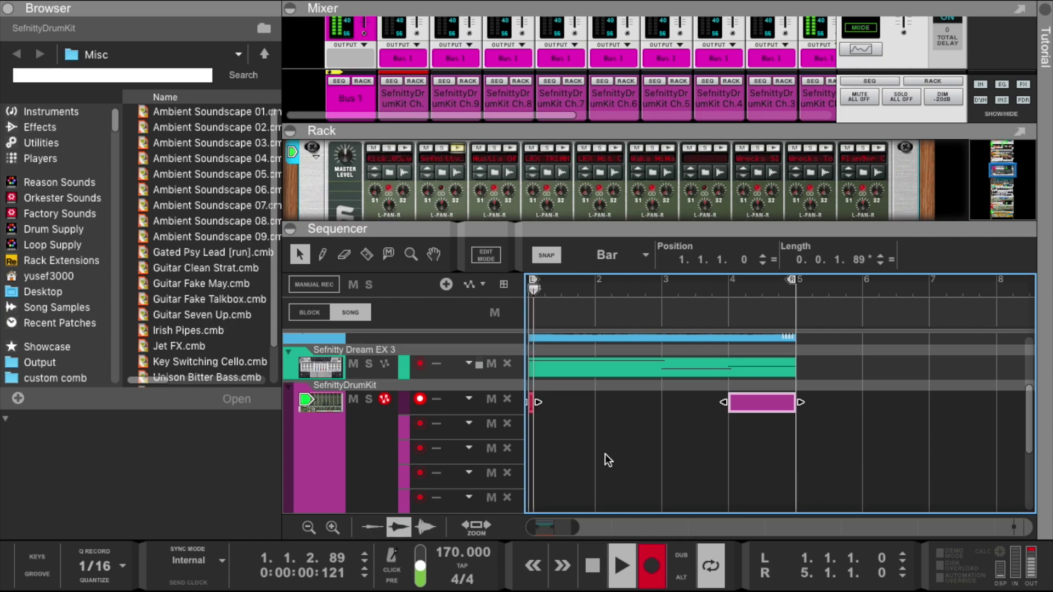
double_click(554, 400)
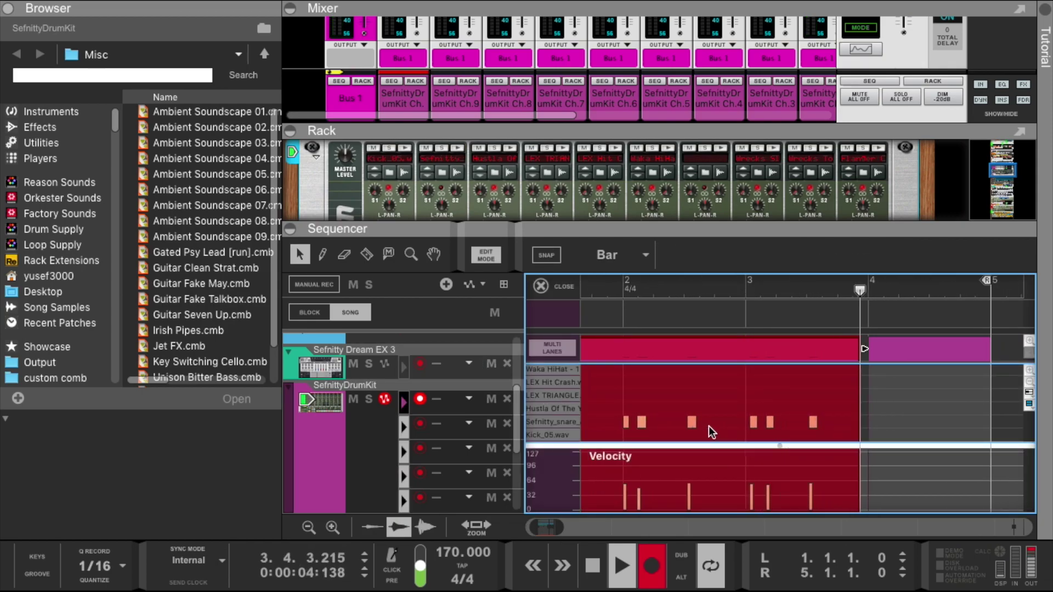
right_click(693, 351)
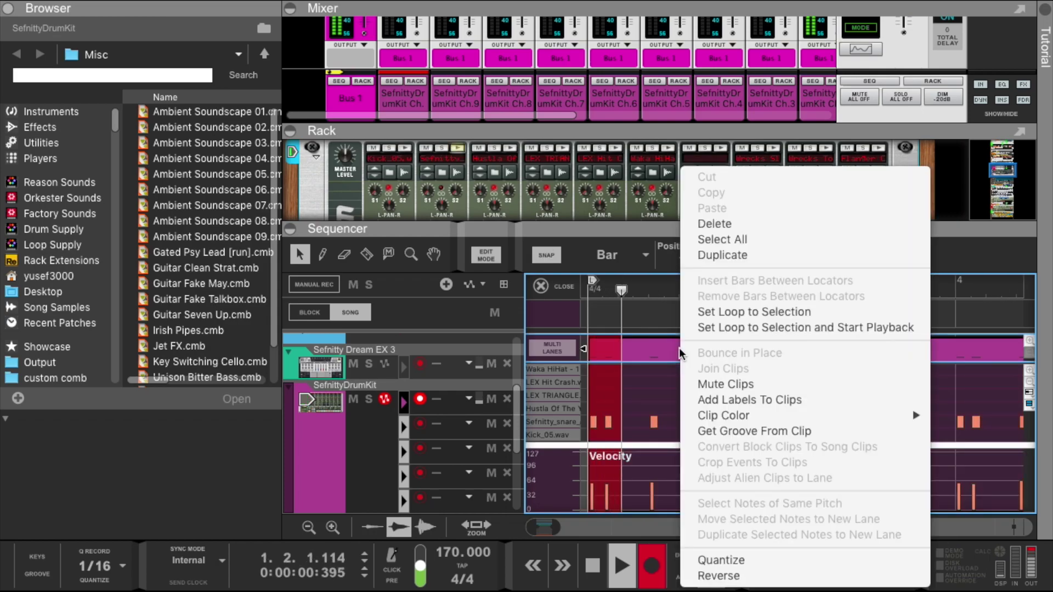
left_click(716, 559)
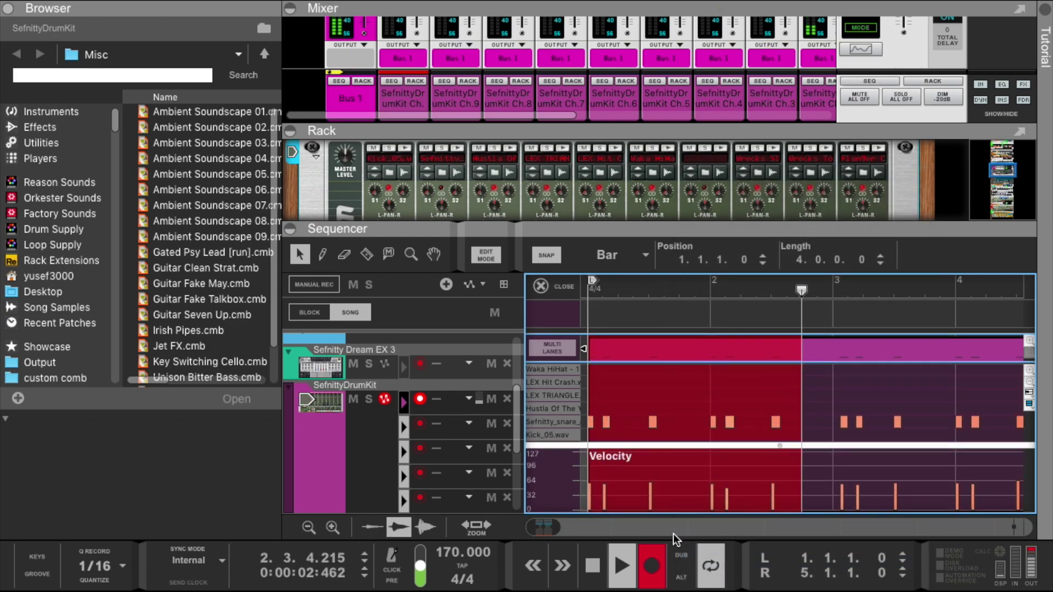
left_click(651, 565)
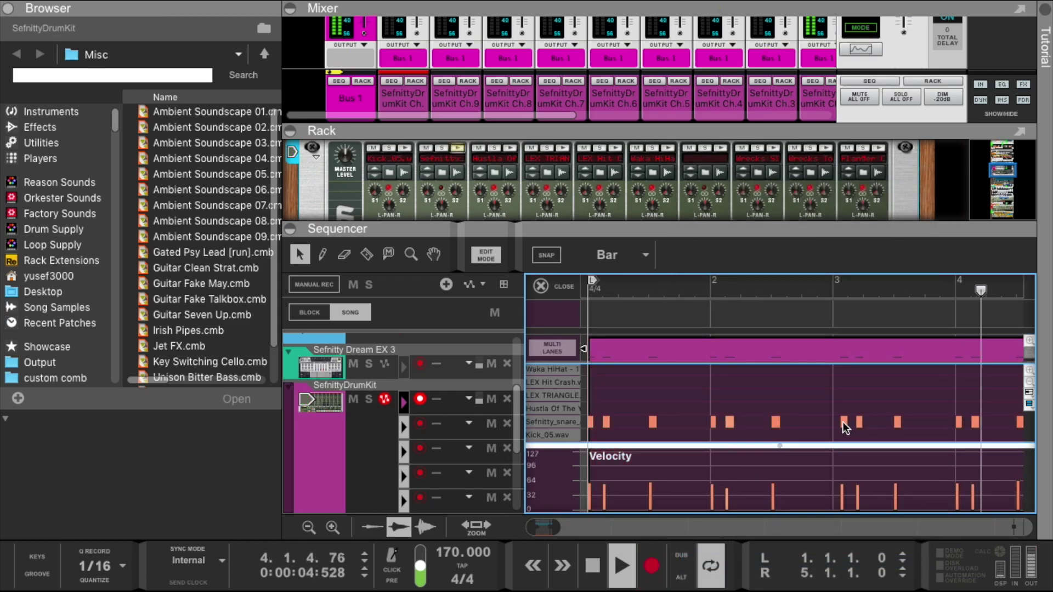
- Move the first snare hit of bar 3 back to the start of the bar and quantize the clip again
left_click_drag(845, 428, 834, 428)
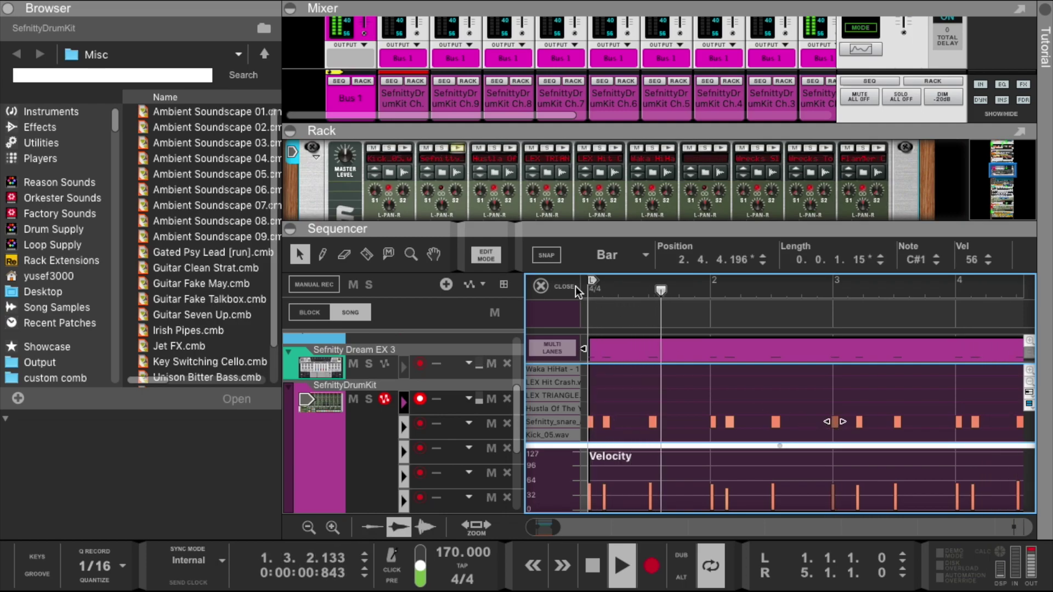
right_click(619, 345)
left_click(665, 562)
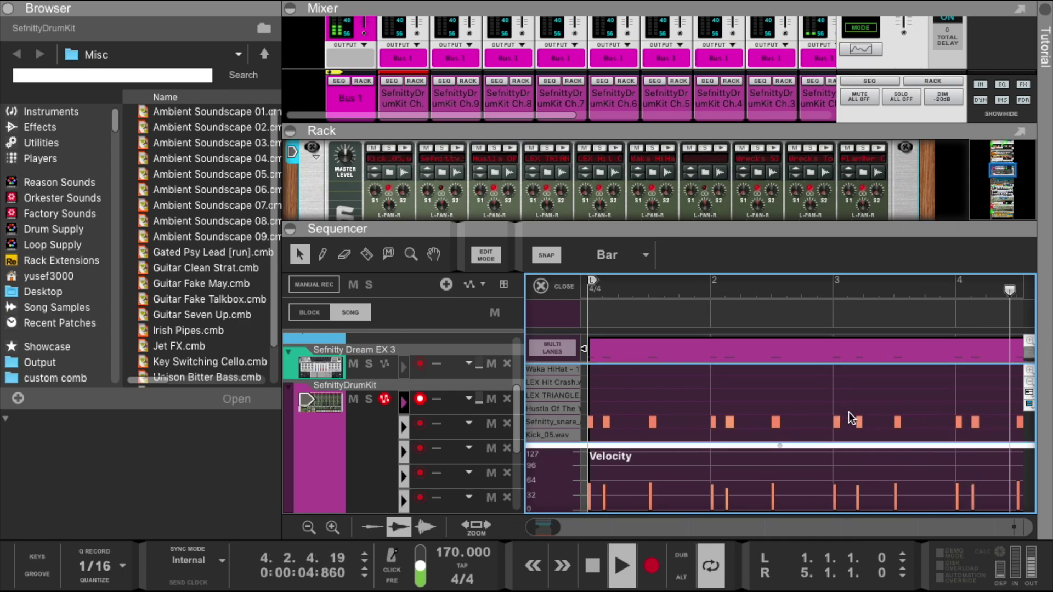
- Set the snap value to 1/16 and move the second snare hit of bar 3 to position 3.1.3
left_click(615, 255)
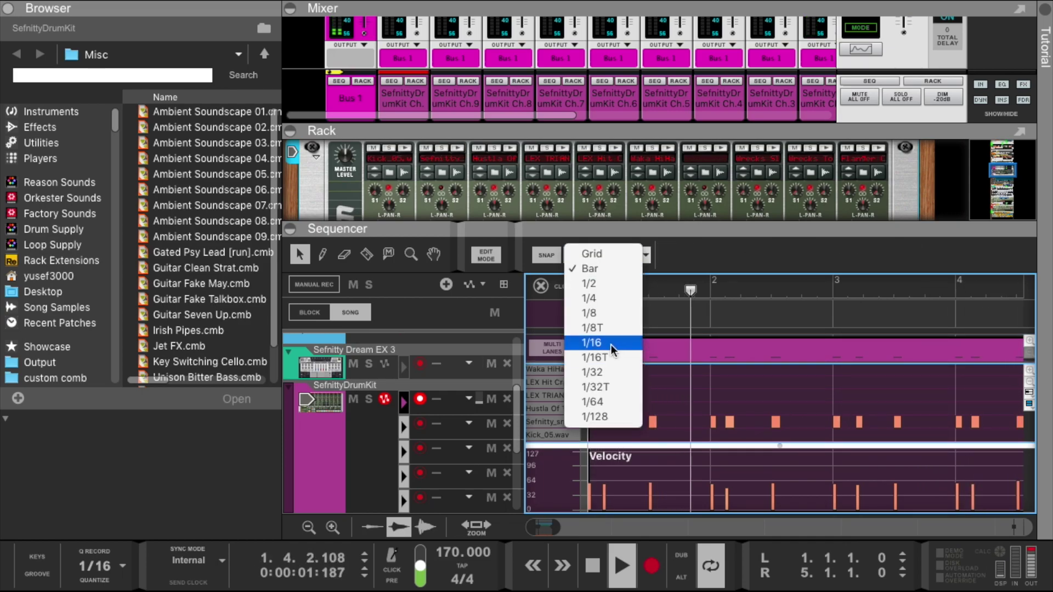
left_click(611, 343)
left_click_drag(861, 421, 852, 421)
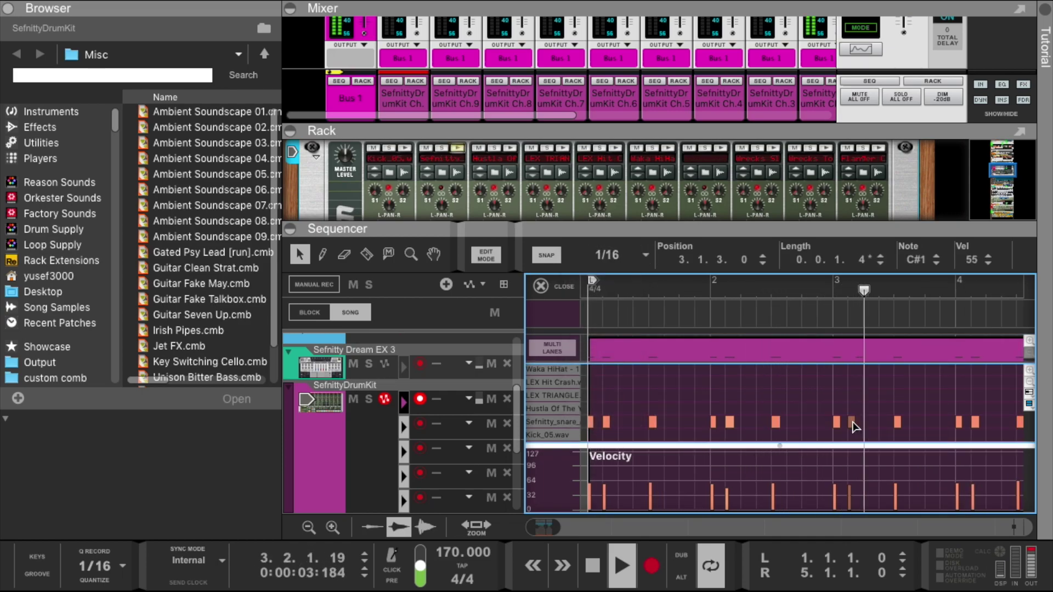
scroll(826, 388, "right", 4)
scroll(825, 388, "left", 4)
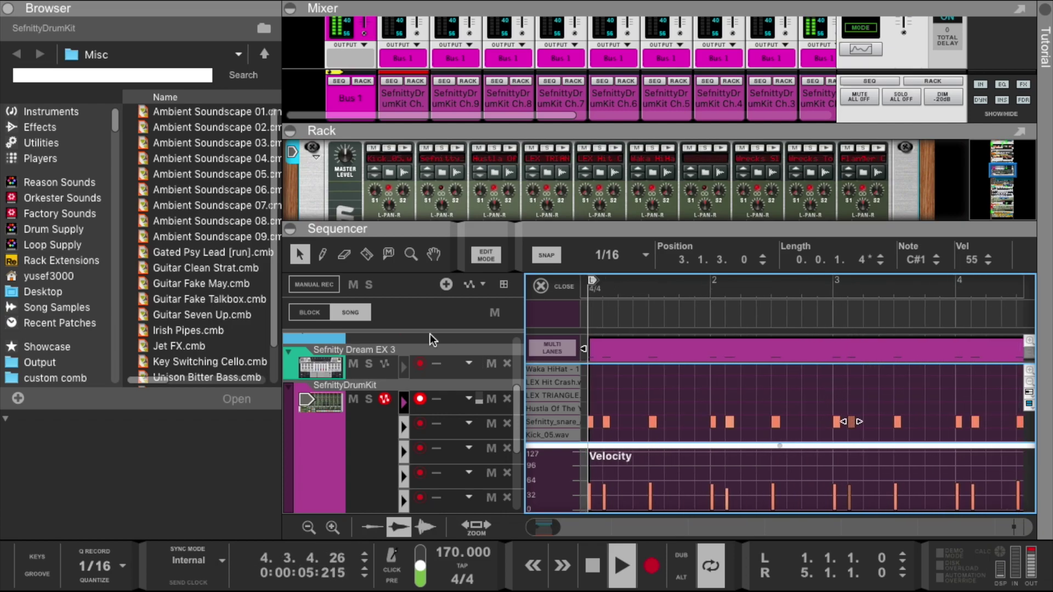
- Raise the velocity of all snare hits to 127 and turn down the snare channel's level on the drum machine
left_click(322, 254)
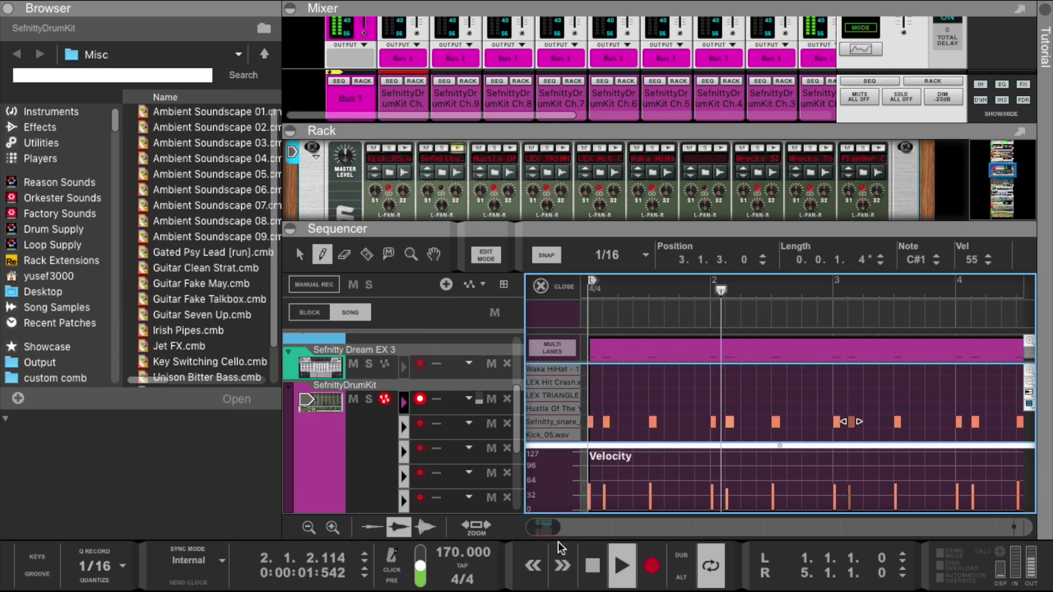
left_click_drag(558, 528, 577, 525)
left_click_drag(831, 467, 465, 423)
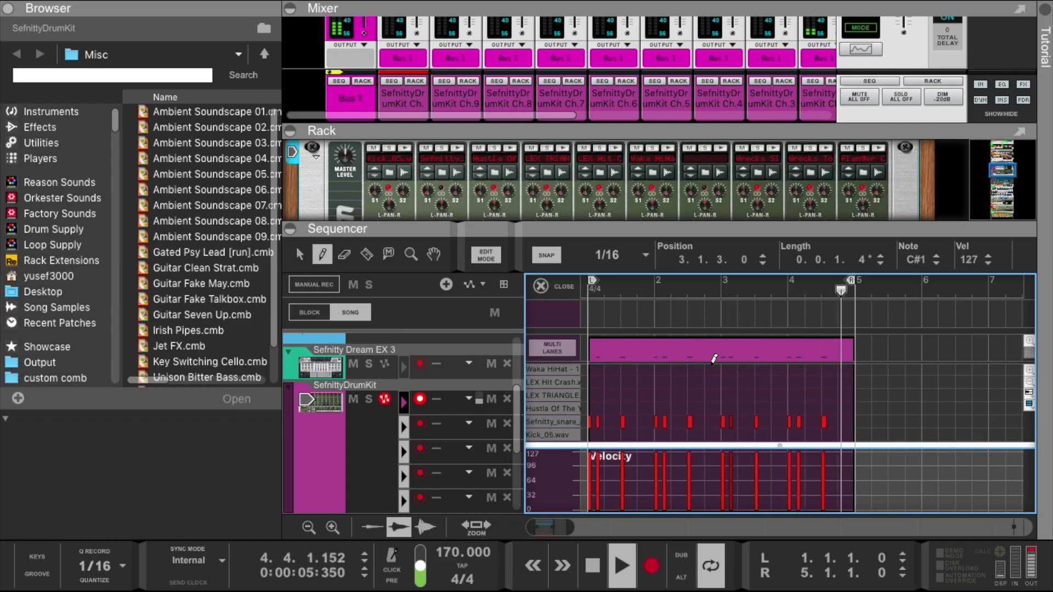
scroll(422, 188, "down", 1)
left_click_drag(432, 209, 437, 235)
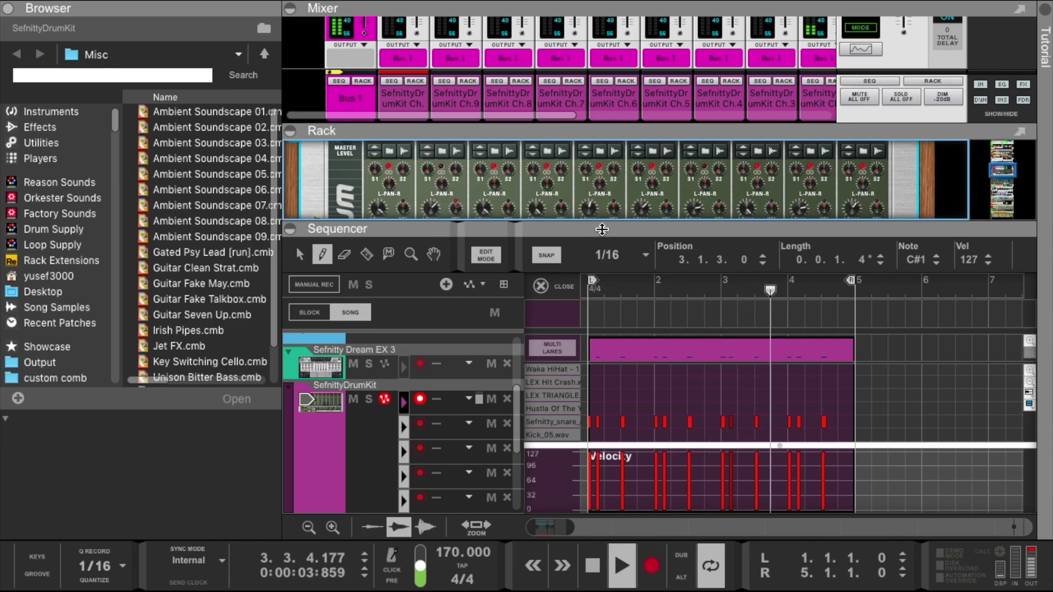
- Lower the velocity of each bar's second snare hit to about 93 and readjust the snare channel on the drum machine
left_click(599, 464)
key("space")
key("space")
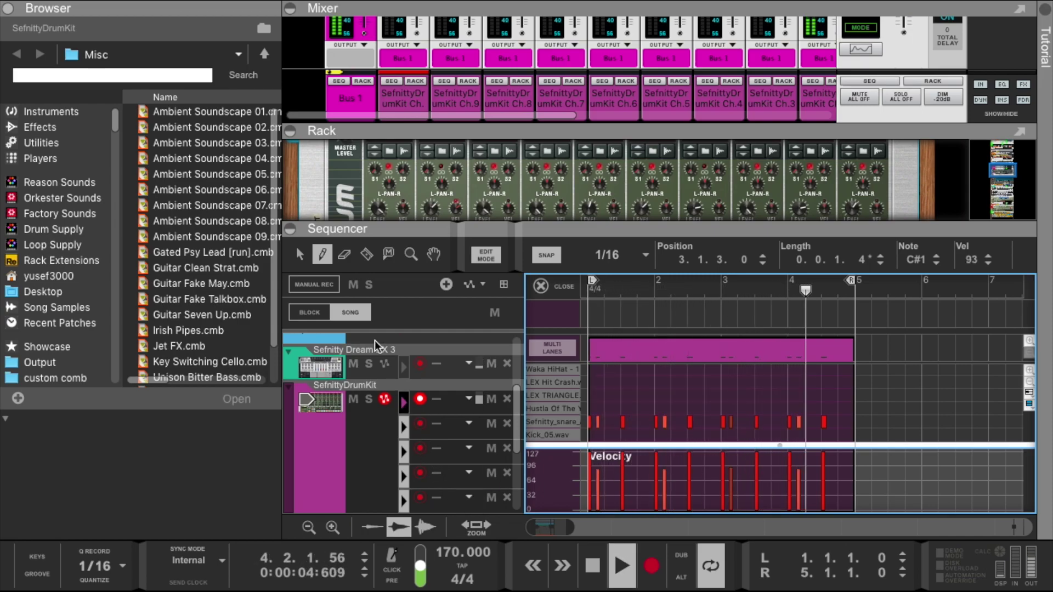
left_click(457, 210)
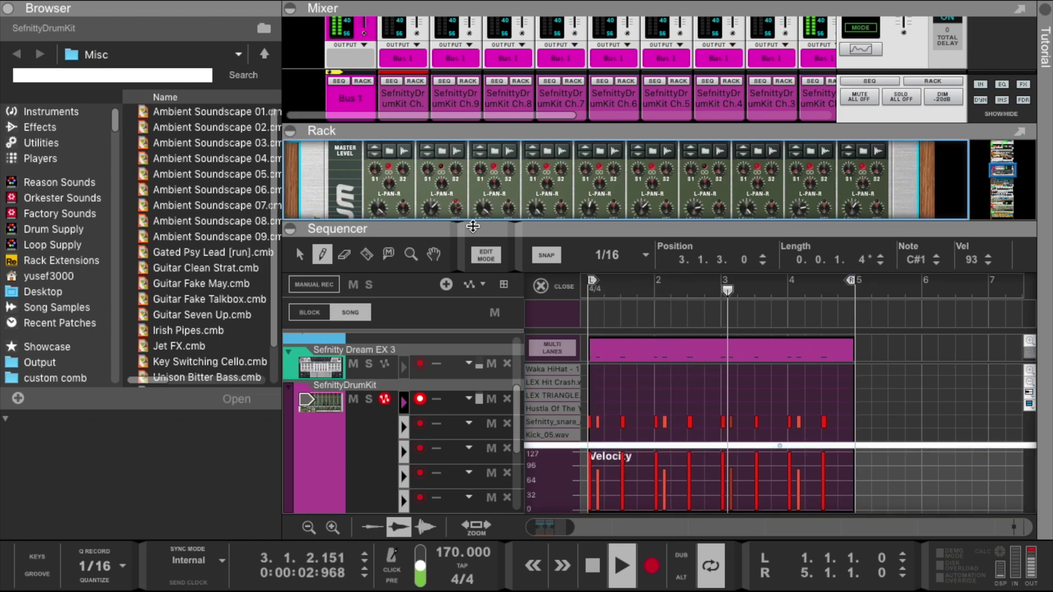
left_click_drag(475, 227, 475, 246)
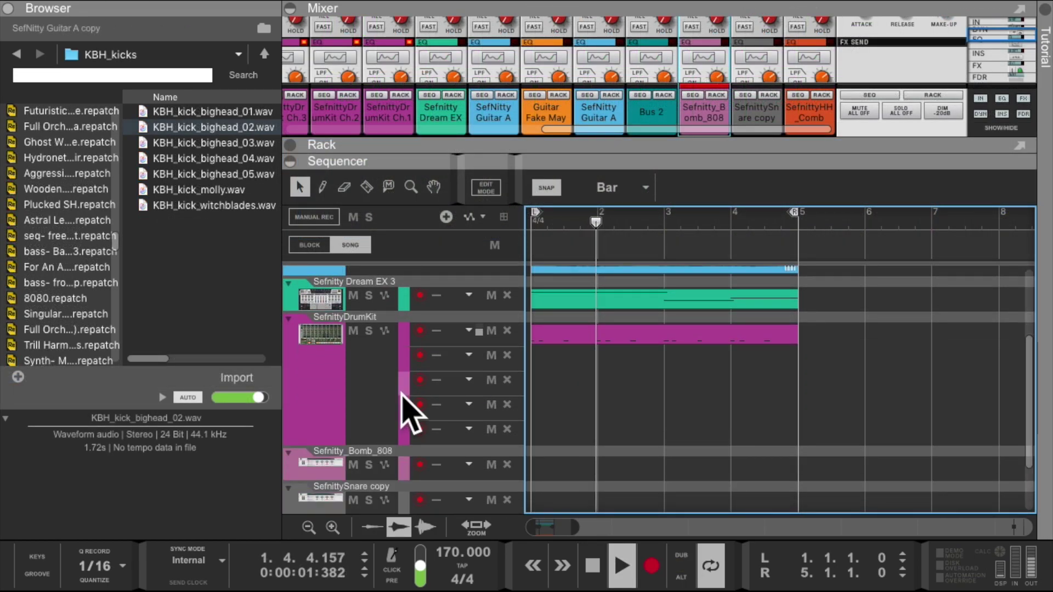
- Set the tempo to 175 BPM and create an empty four-bar clip at bar 1 on the Sefnitty_Bomb_808 track
scroll(403, 393, "down", 3)
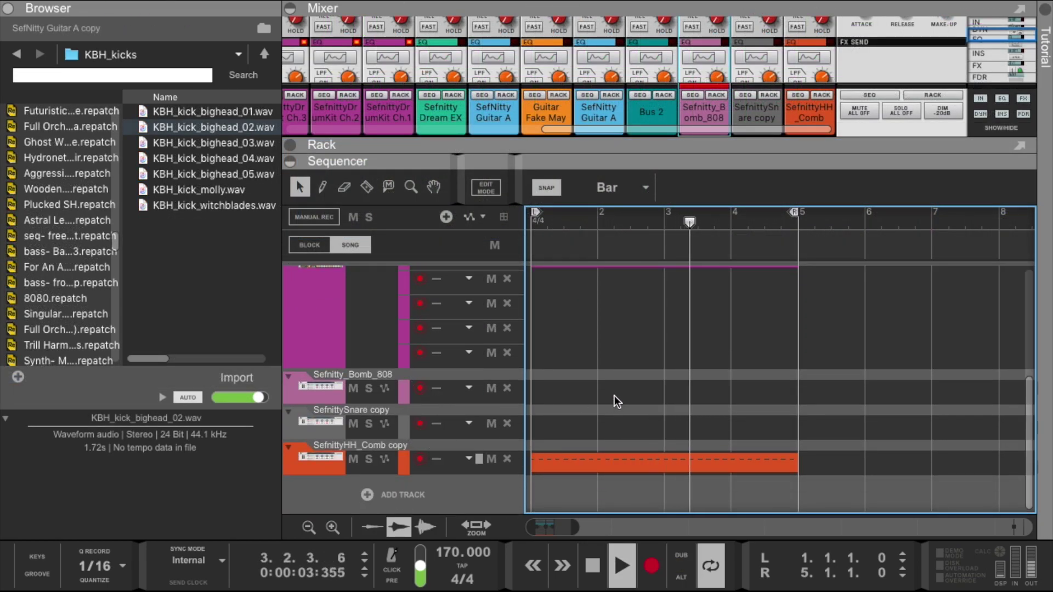
left_click_drag(446, 551, 455, 531)
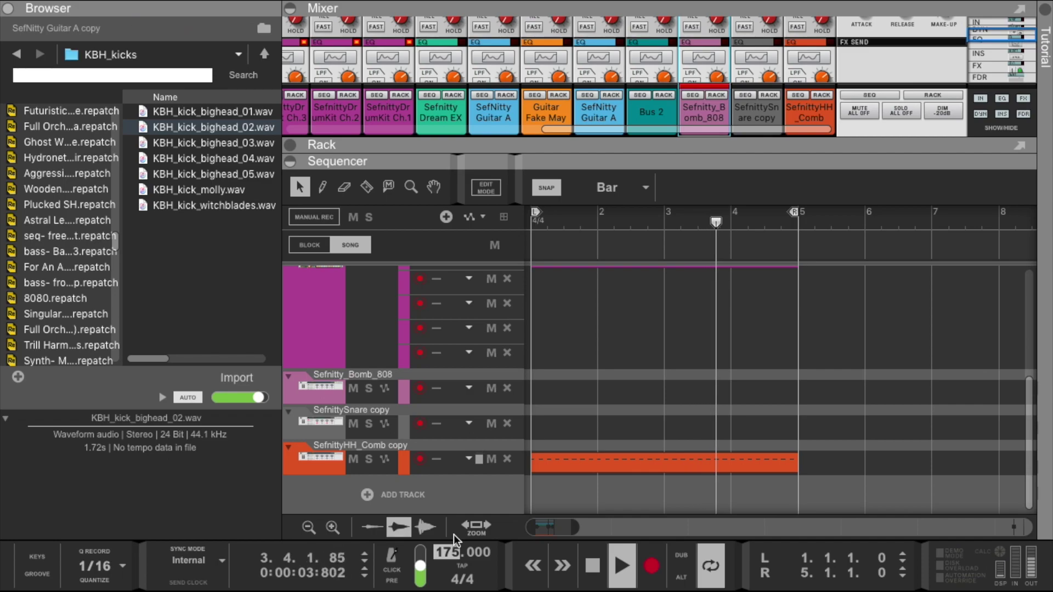
left_click(335, 380)
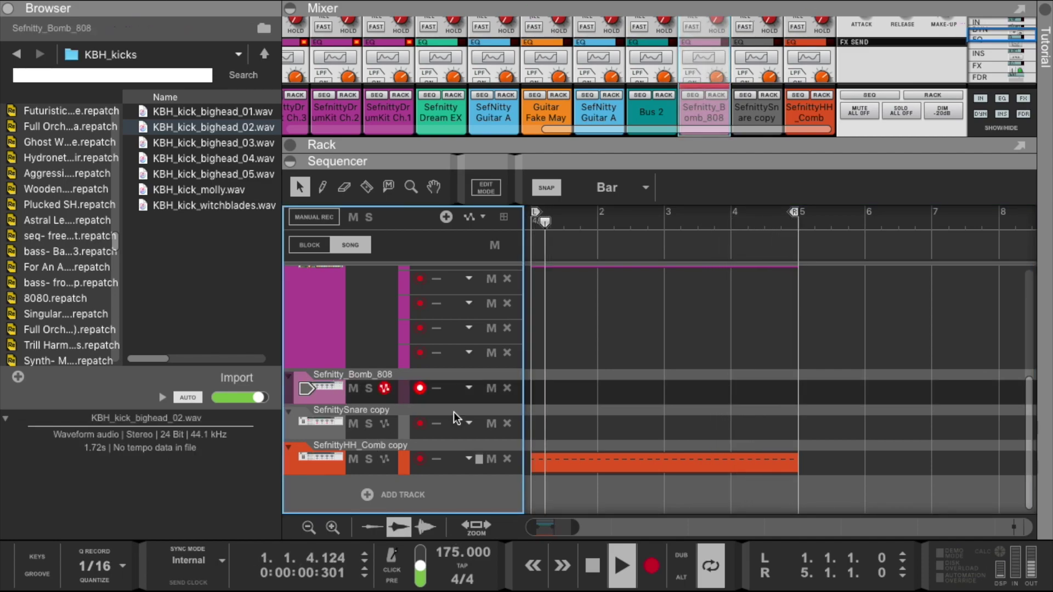
left_click_drag(529, 393, 749, 394)
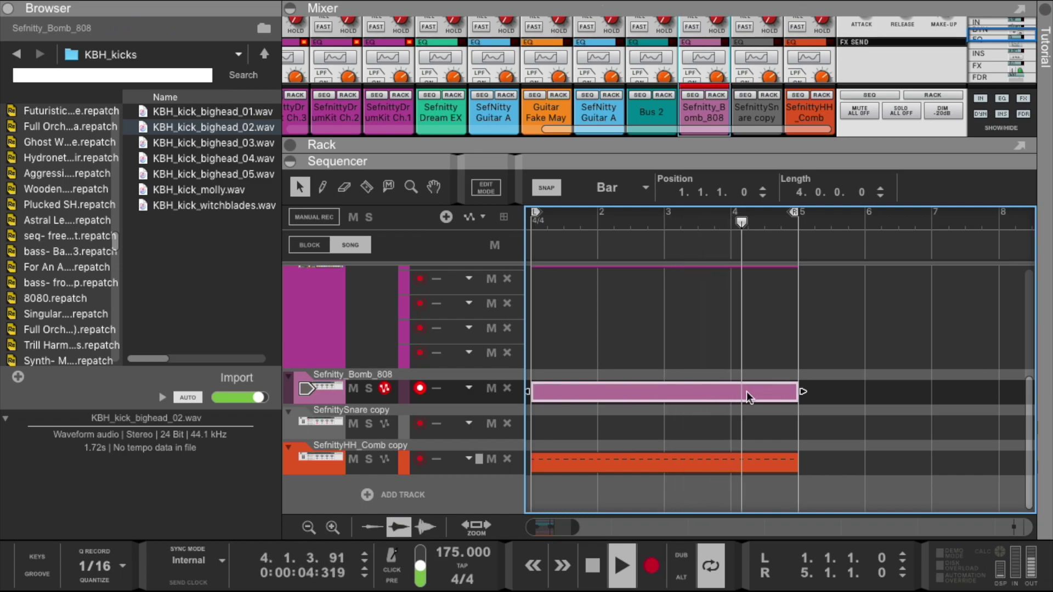
- Record a sparse 808 pattern starting on C3 into the Sefnitty_Bomb_808 clip and quantize it
double_click(747, 391)
left_click(652, 566)
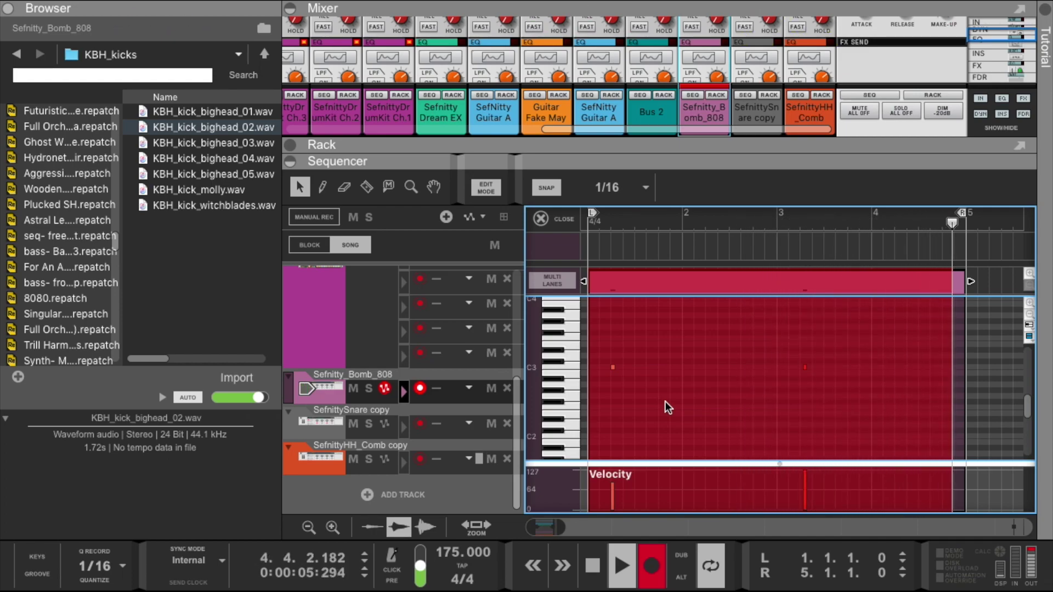
right_click(645, 288)
left_click(691, 560)
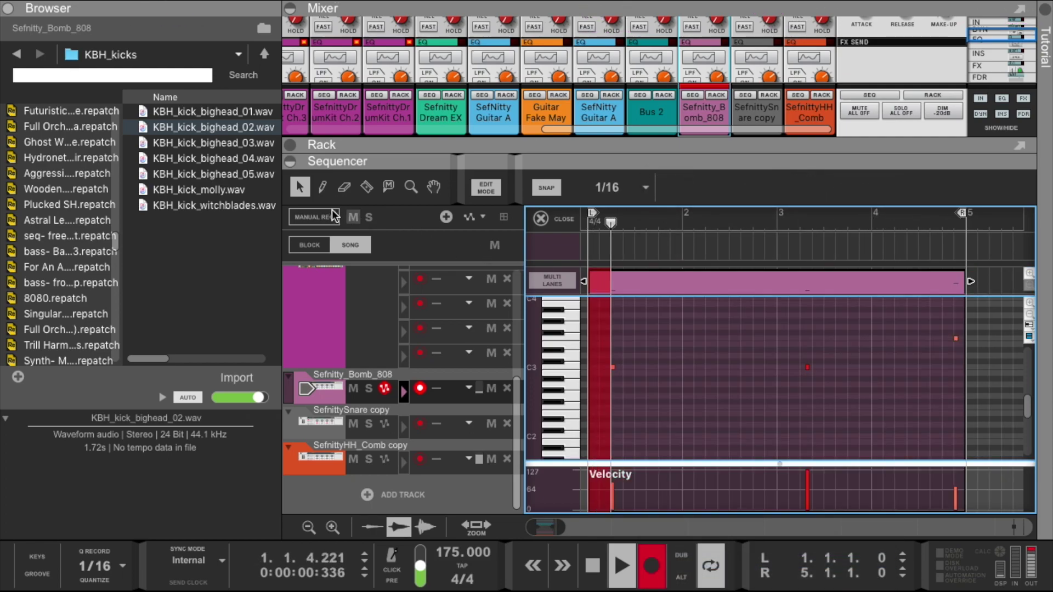
- Raise the velocity of all 808 notes to the maximum, then close and reopen the clip for editing
left_click(322, 187)
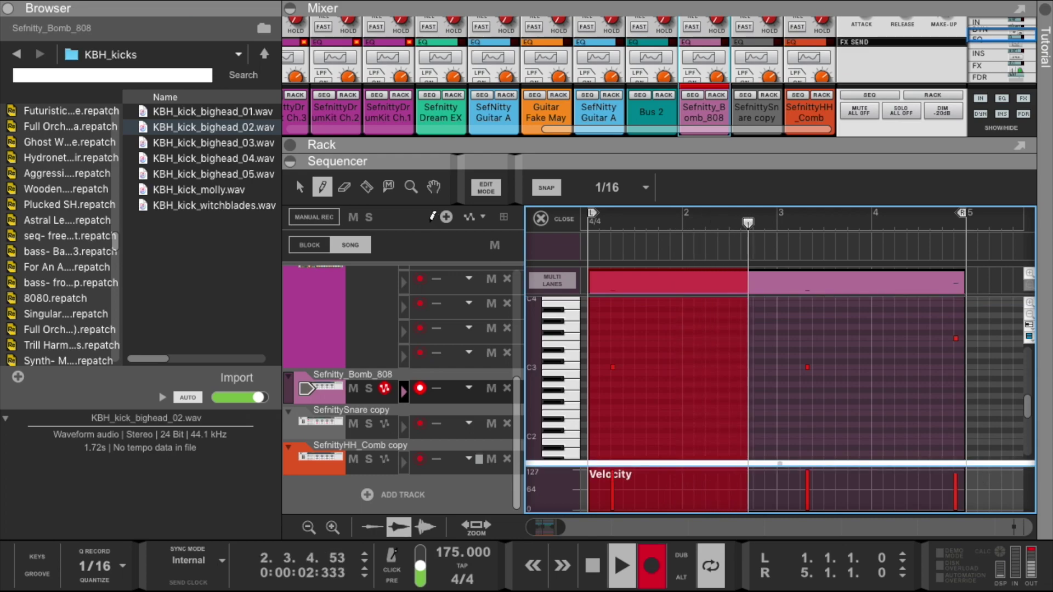
left_click(563, 219)
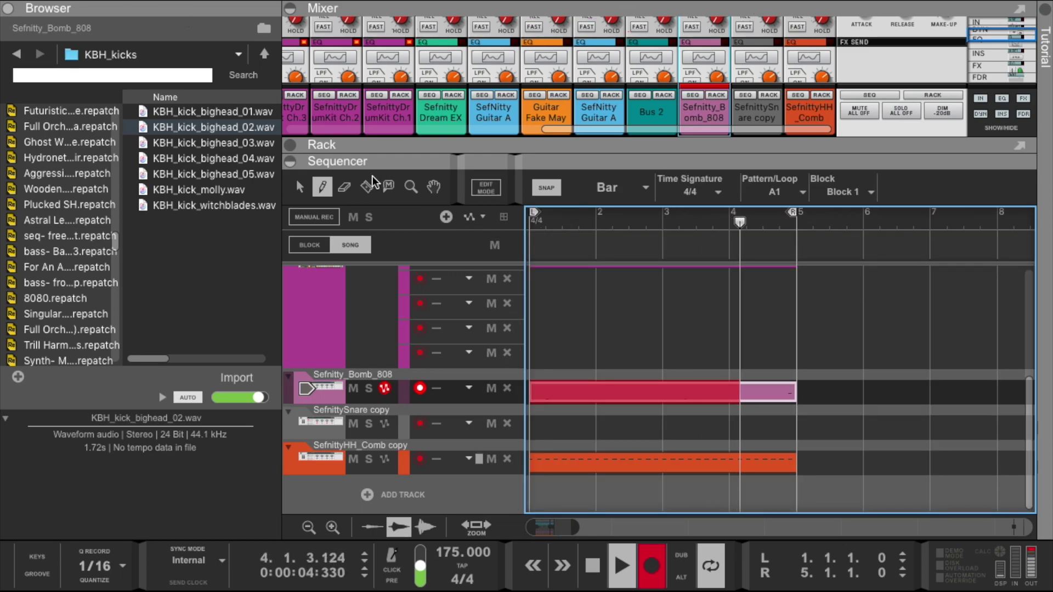
left_click(301, 189)
double_click(637, 393)
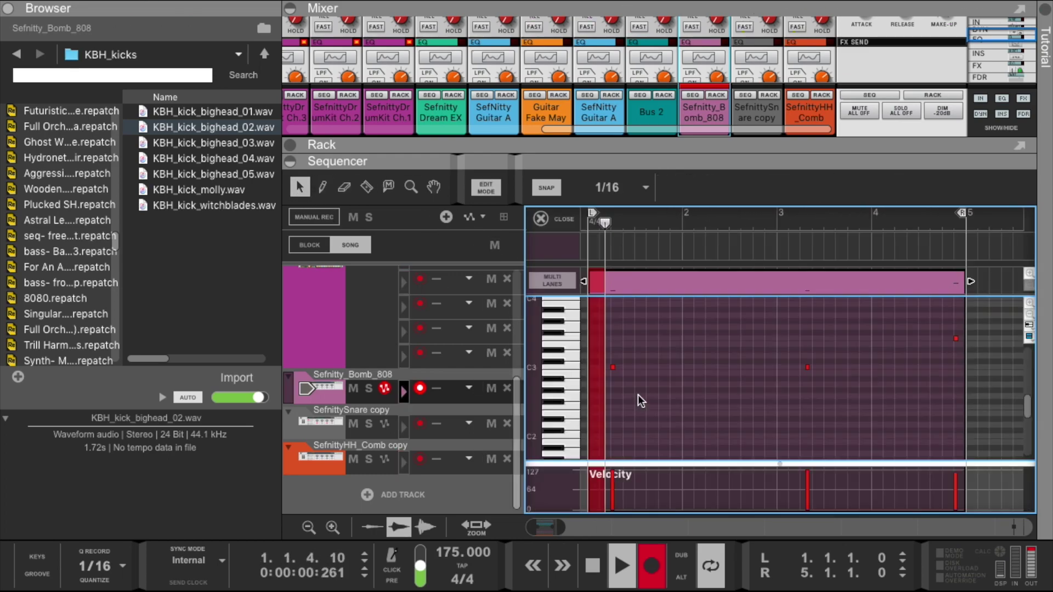
- Move the middle C3 note of the 808 clip to position 3.2.1.0, stop recording and close the clip
left_click(806, 367)
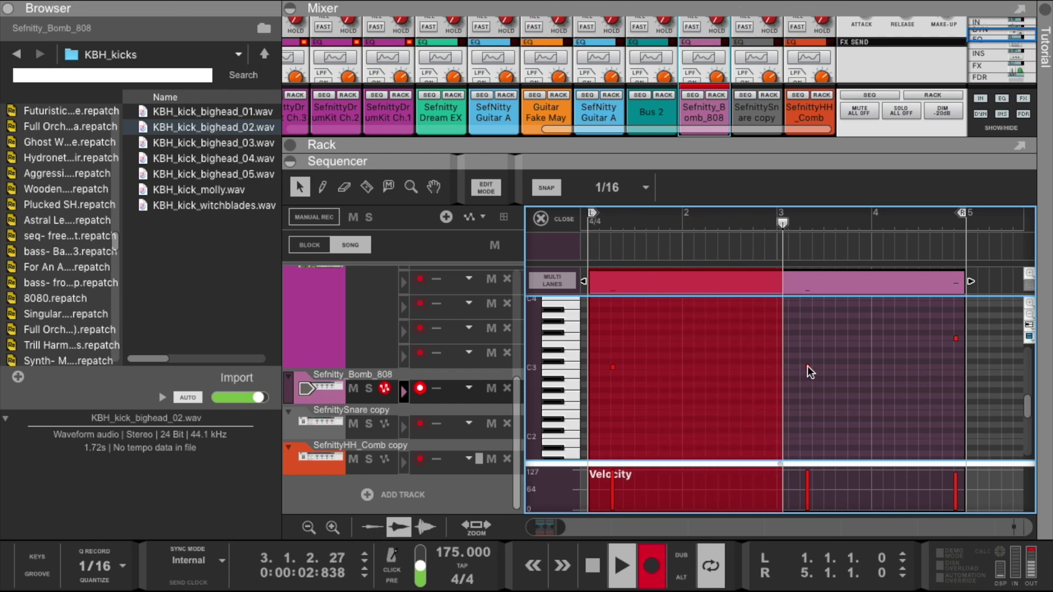
left_click_drag(804, 367, 799, 367)
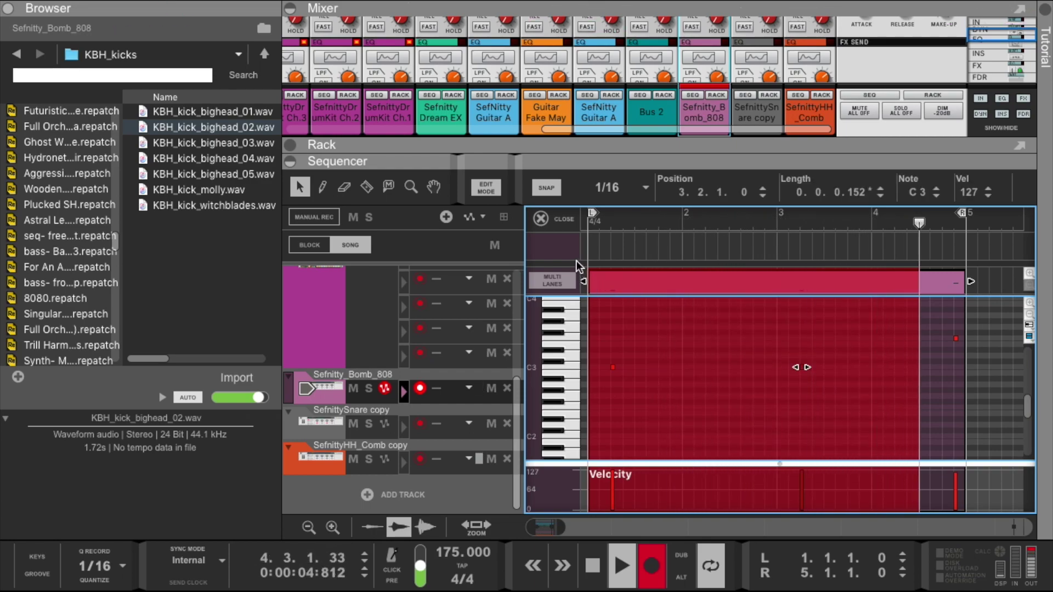
left_click(651, 569)
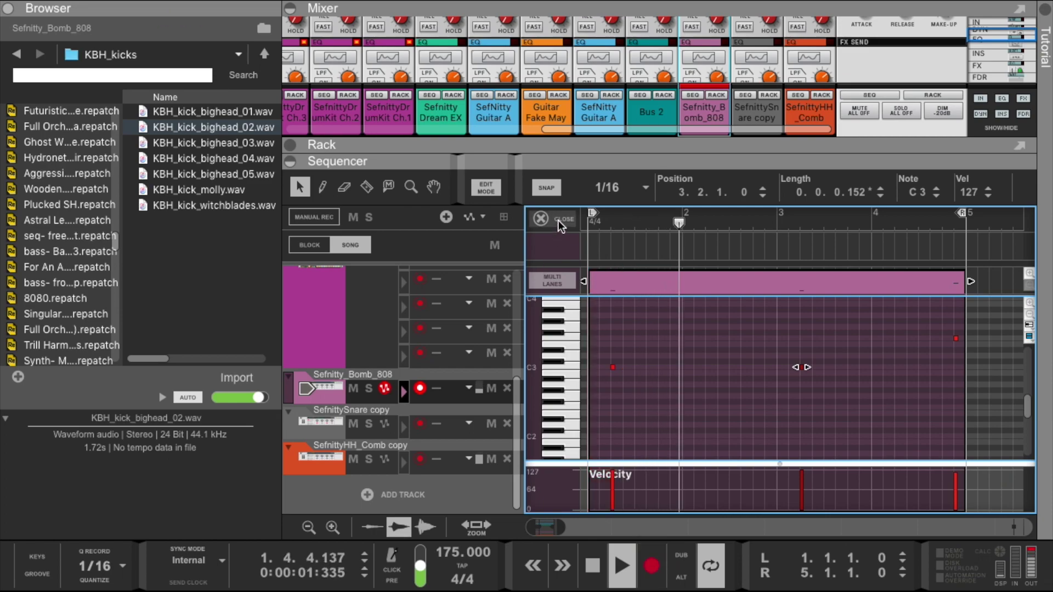
left_click(559, 221)
scroll(603, 349, "up", 2)
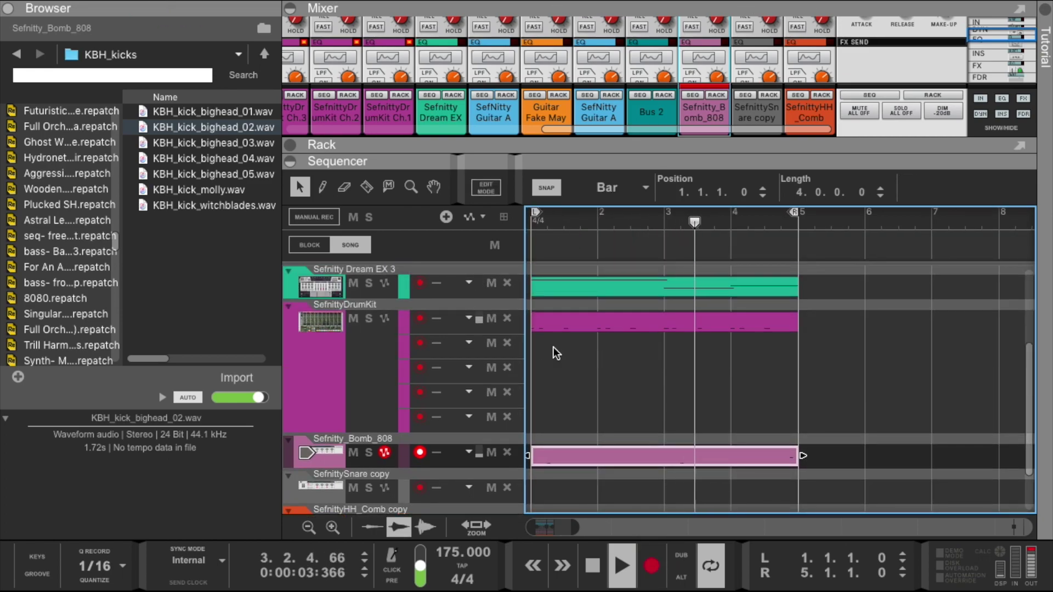
- Create a four-bar clip at bar 1 on the second lane of the SefnittyDrumKit track and open it for editing
left_click_drag(532, 345, 729, 348)
left_click_drag(822, 363, 785, 357)
double_click(772, 345)
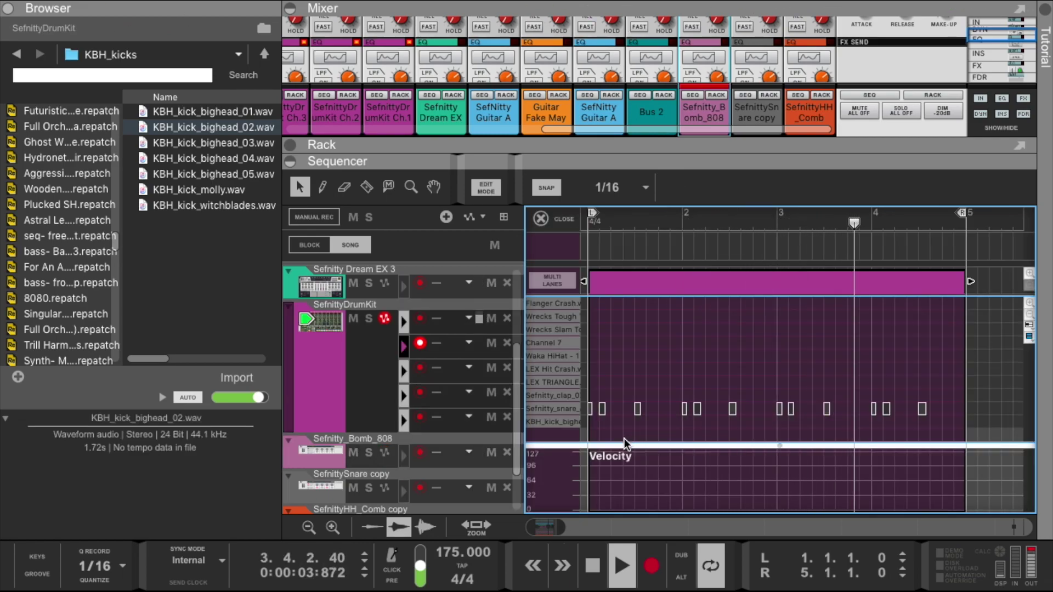
- Place KBH_kick_bighead hits at 1.2.1, 2.2.1, 2.4.3, 3.2.1, 4.2.1 and 4.4.3 and raise their velocities to 127
double_click(615, 422)
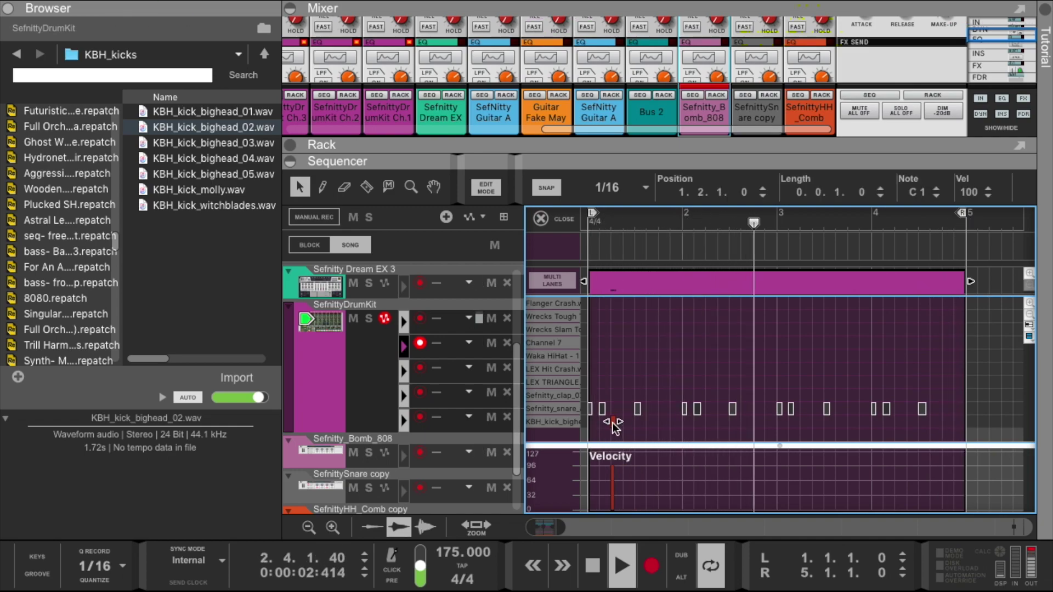
key("space")
key("space")
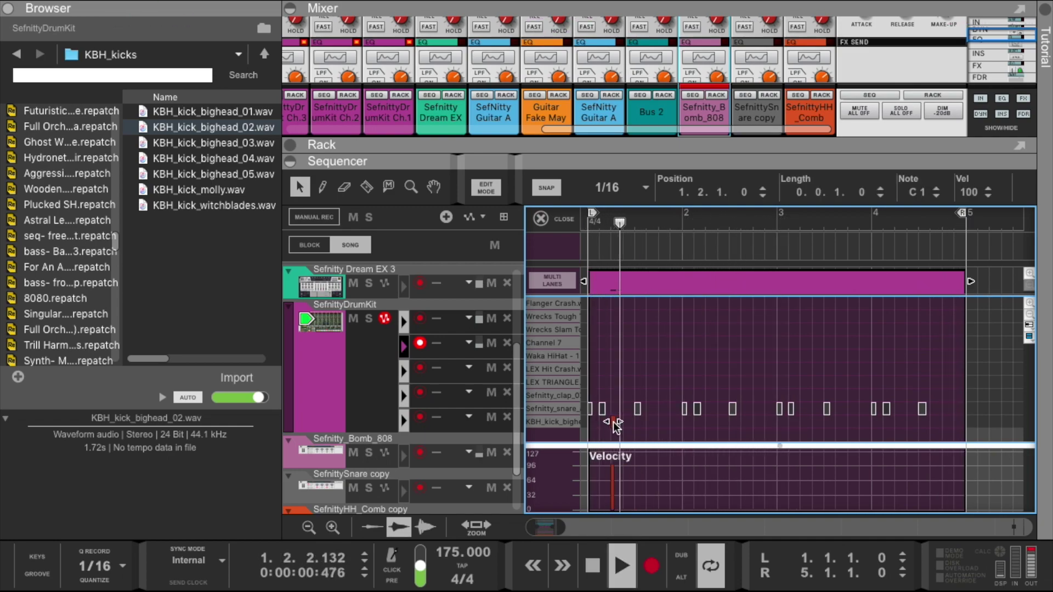
double_click(707, 421)
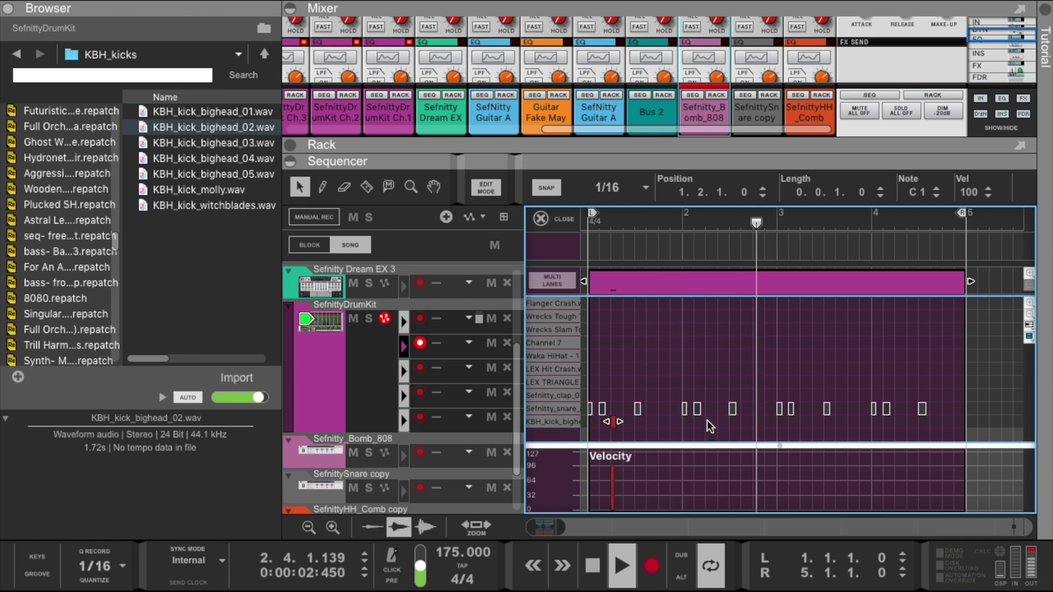
double_click(766, 422)
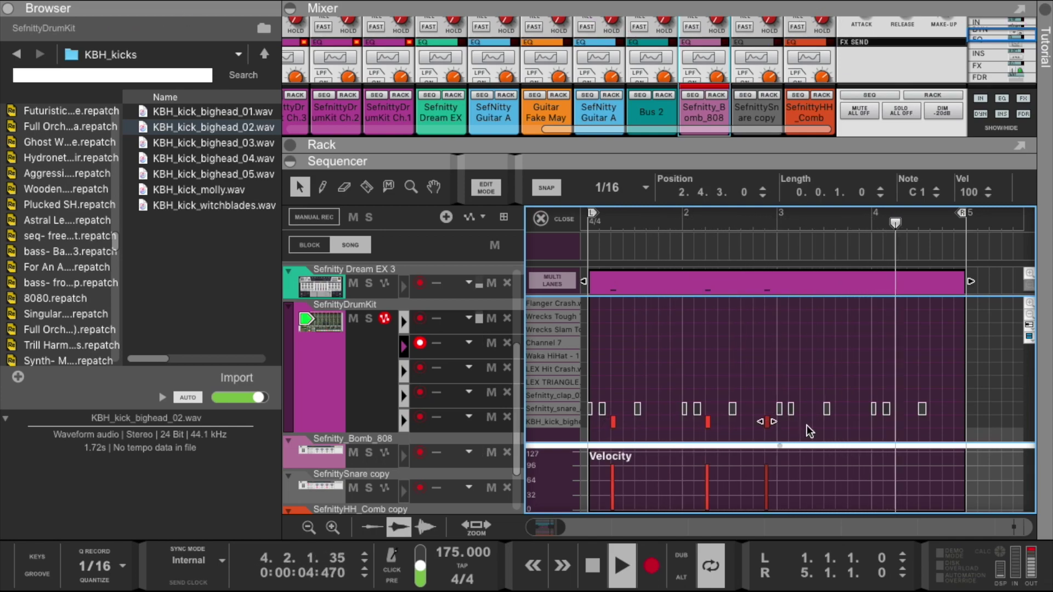
double_click(802, 421)
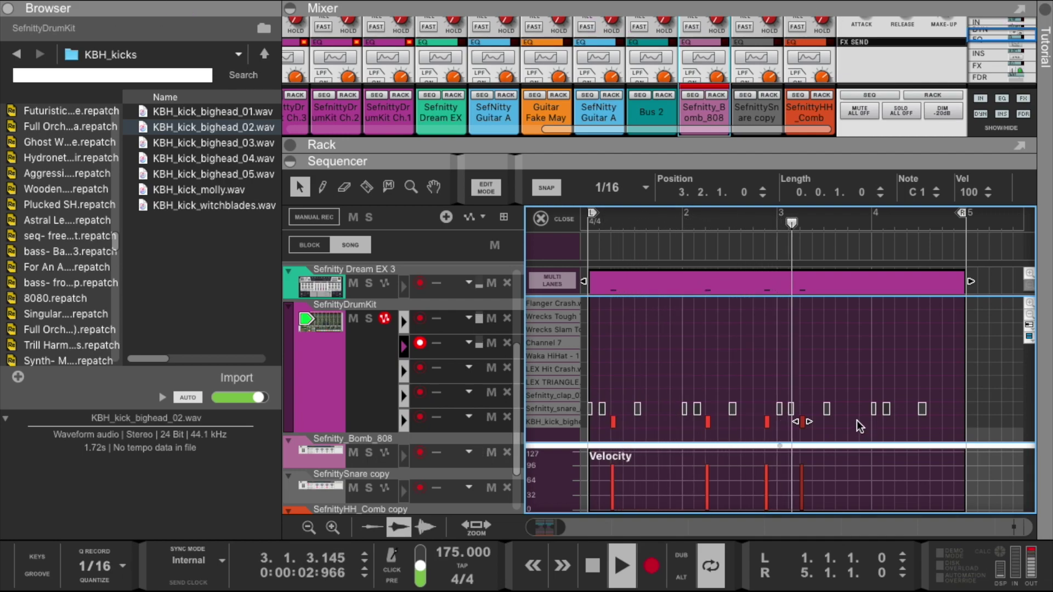
double_click(898, 421)
double_click(955, 422)
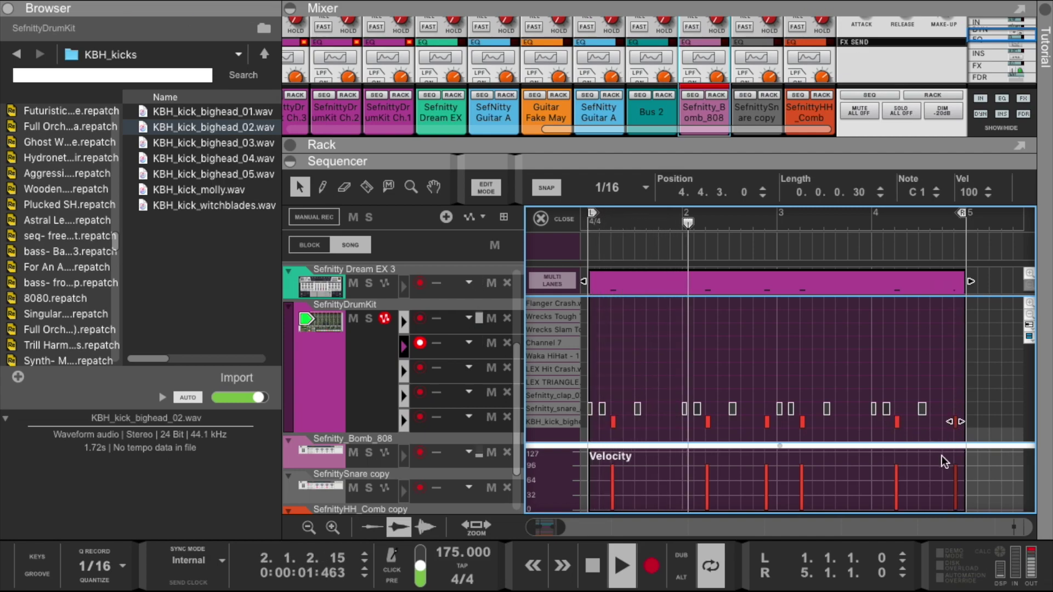
left_click(322, 187)
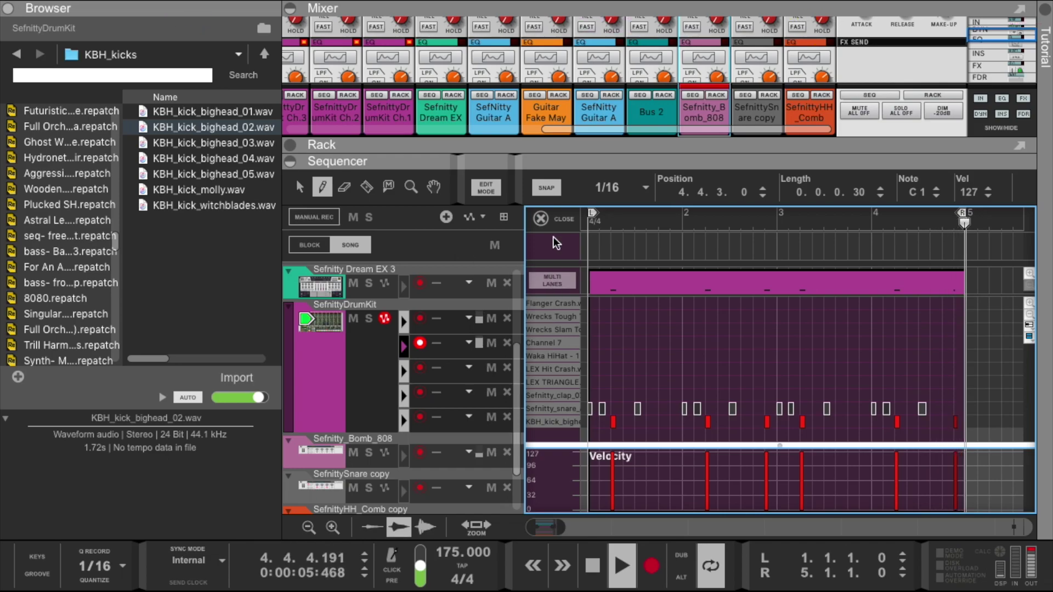
- Set the Sefnitty_Bomb_808 mixer level to about -5.65 dB, adjust the SefnittyDrumKit Ch.1 fader and return to the sequencer
left_click_drag(561, 138, 566, 442)
scroll(579, 232, "down", 5)
scroll(581, 236, "down", 8)
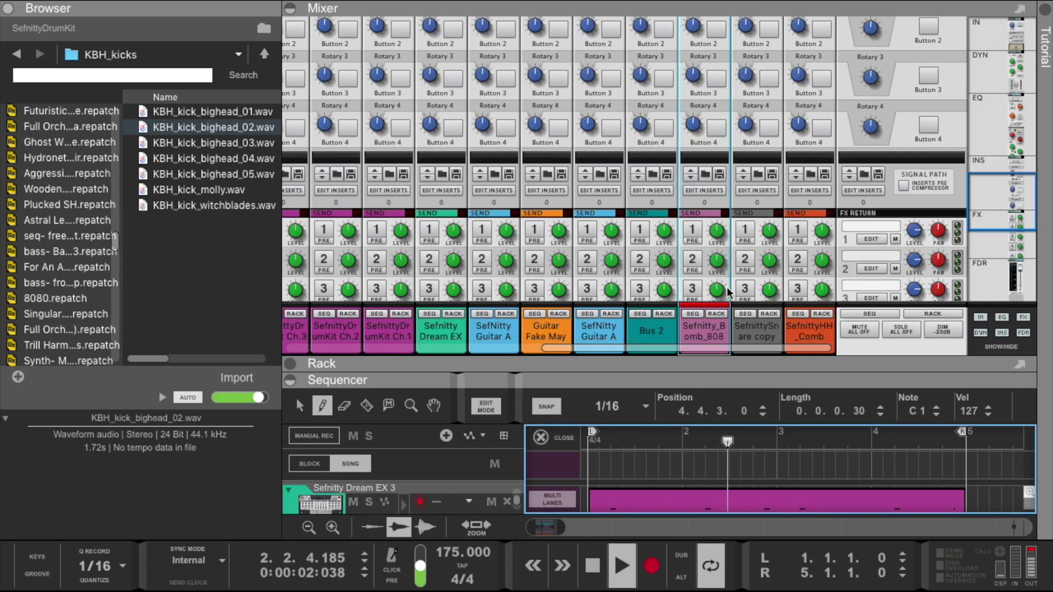
left_click(718, 214)
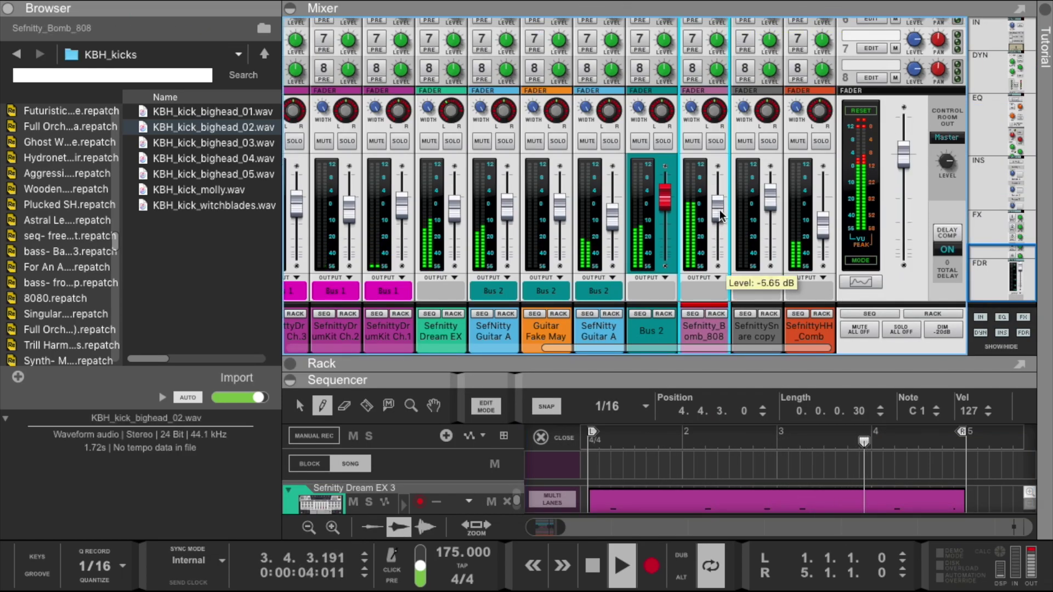
left_click(402, 205)
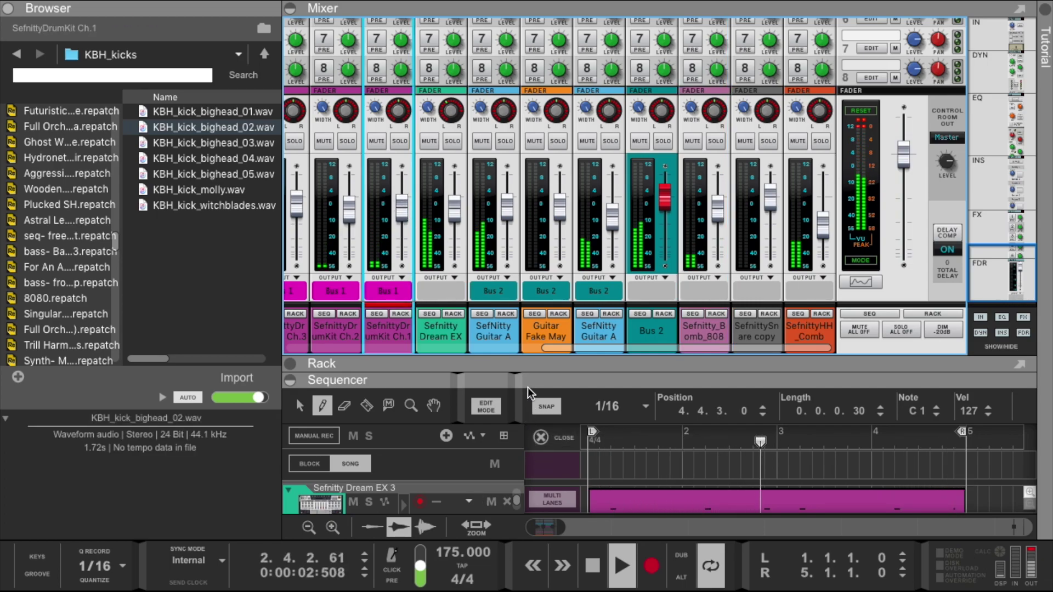
left_click_drag(495, 348, 495, 142)
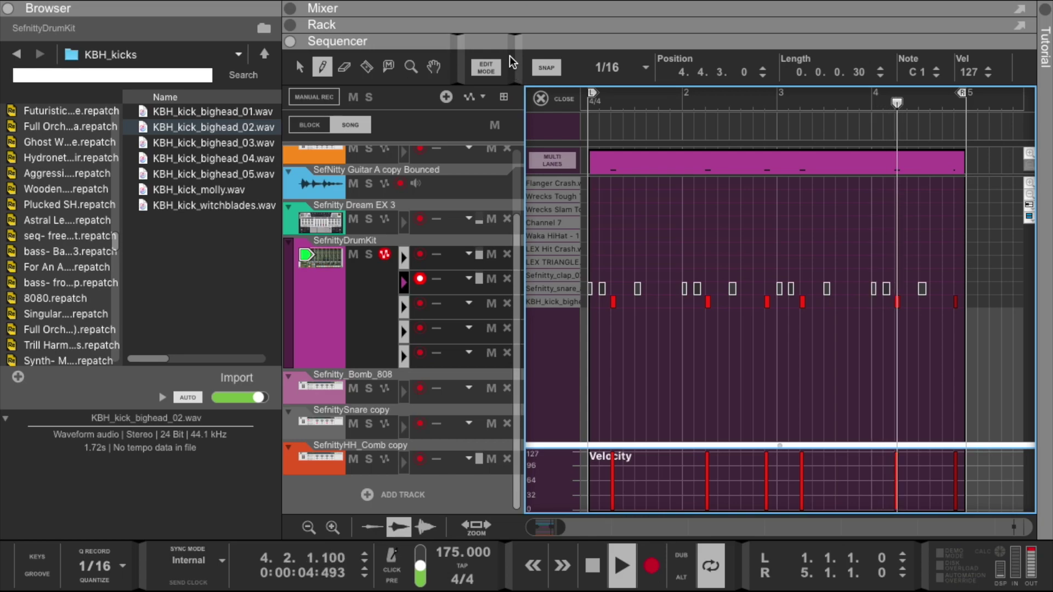
- Close the clip editor and readjust the Sefnitty_Bomb_808 channel fader in the mixer
left_click(329, 421)
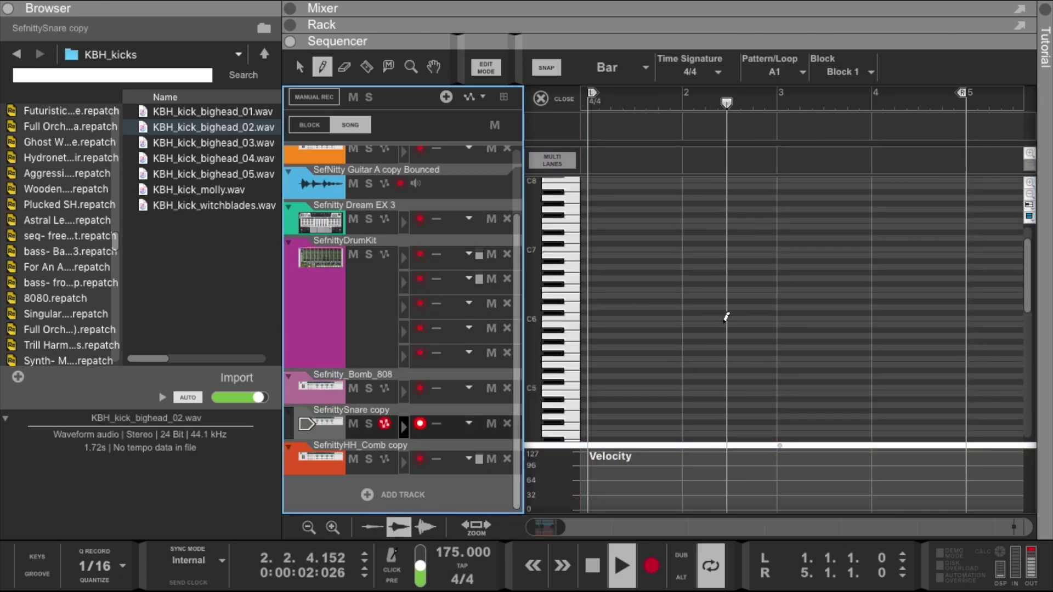
left_click(542, 98)
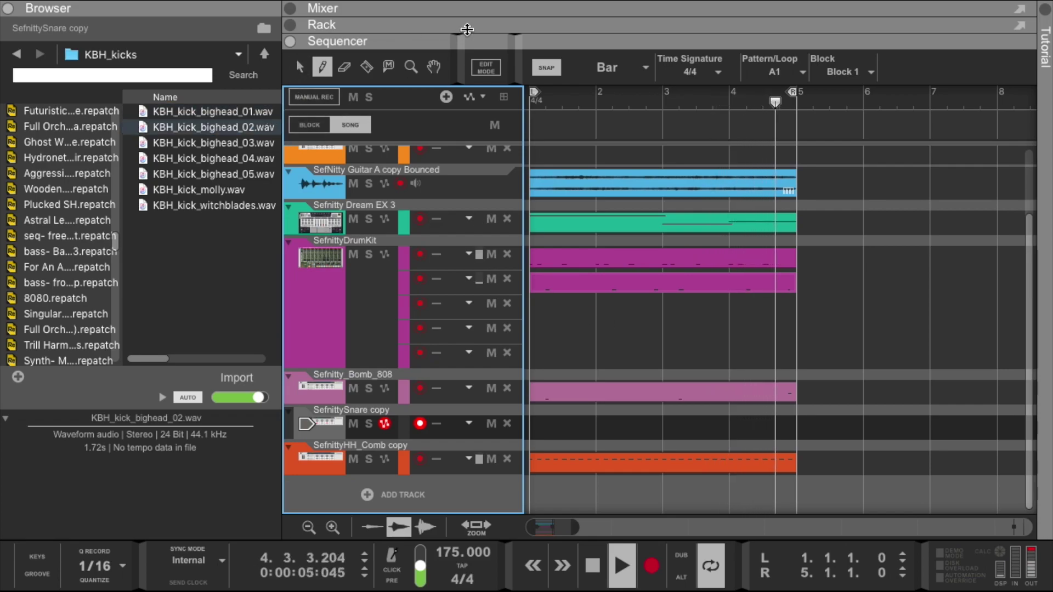
left_click_drag(469, 25, 510, 335)
left_click(720, 180)
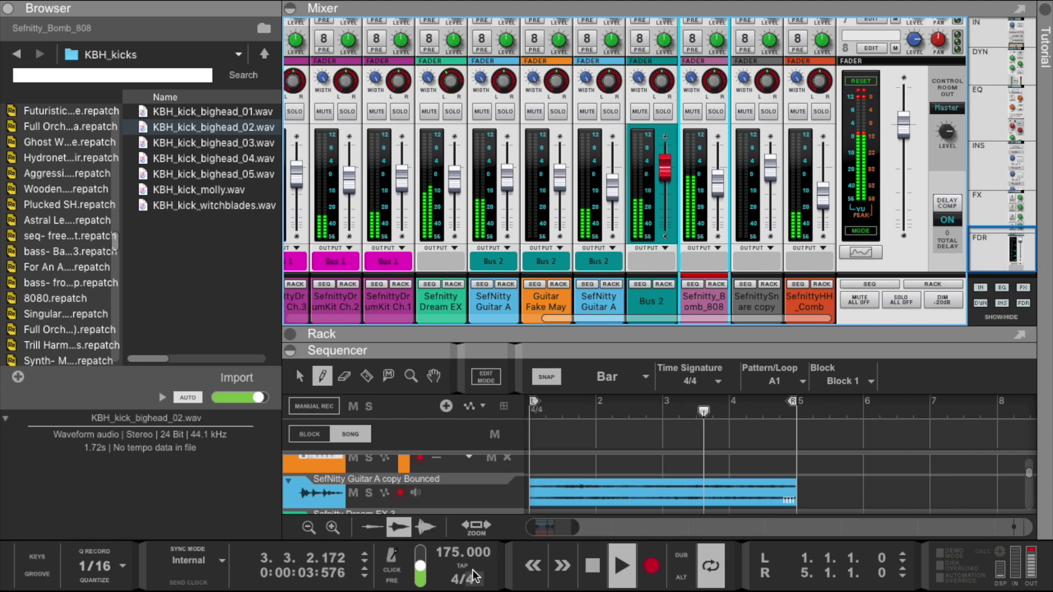
left_click(455, 551)
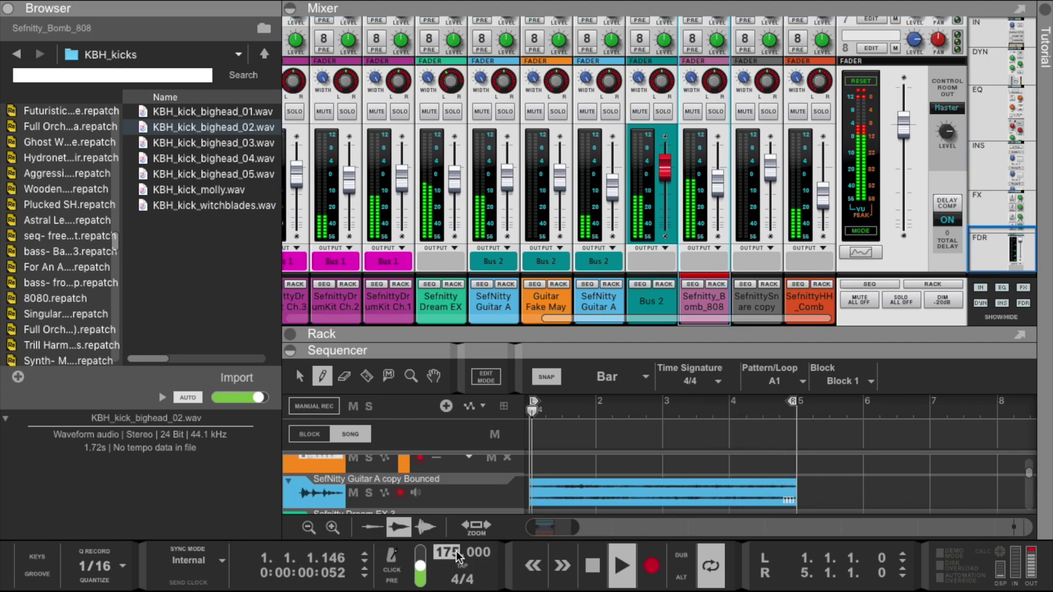
key("Up")
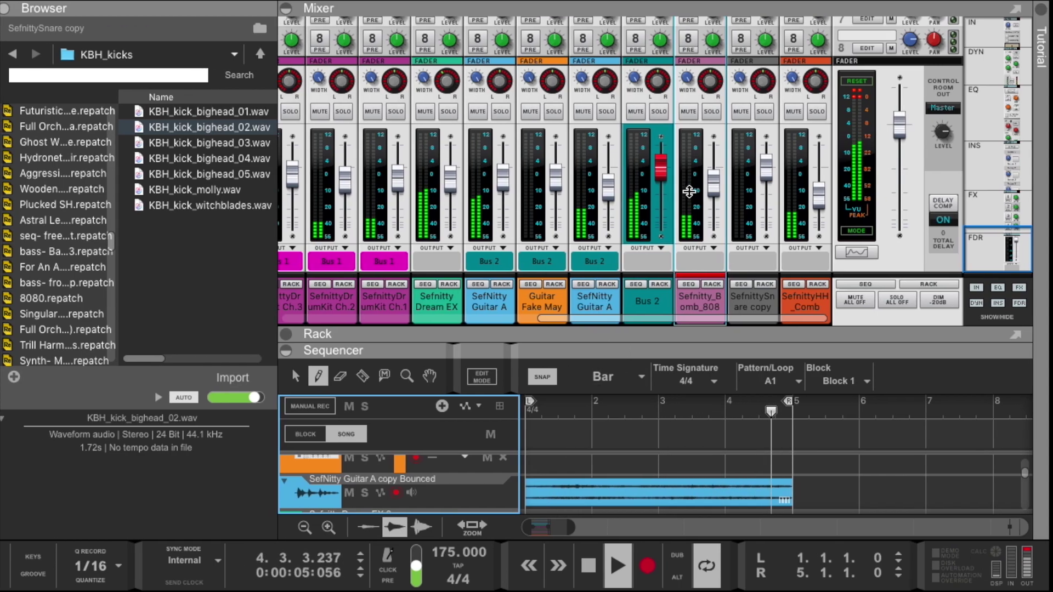
left_click(713, 189)
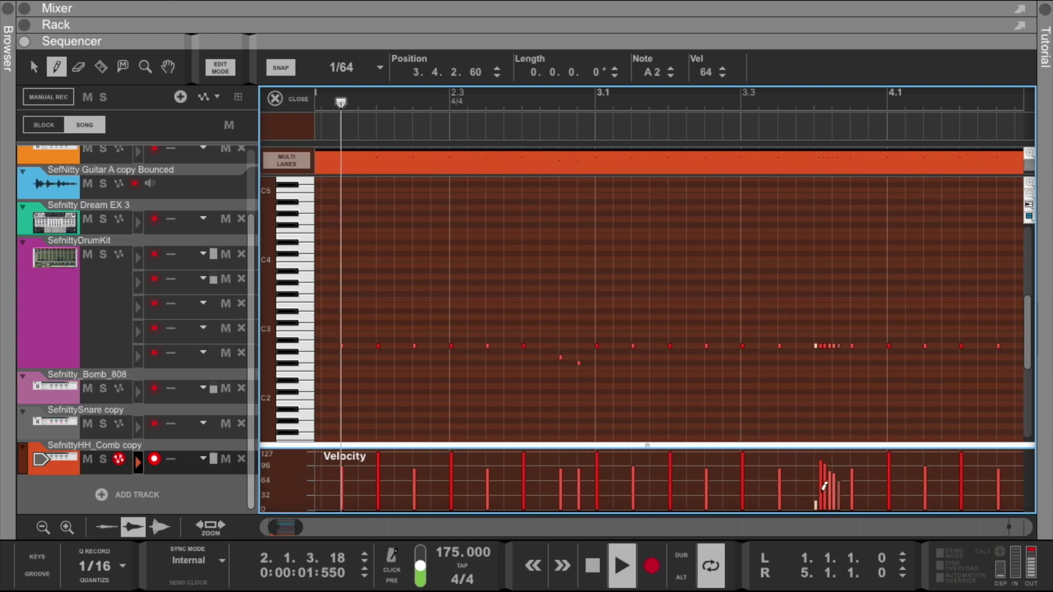
- Ramp the bar 3 hi-hat roll's velocities up to 127 and add A2 hi-hat hits at 4.4.2 and 4.4.4
left_click(839, 454)
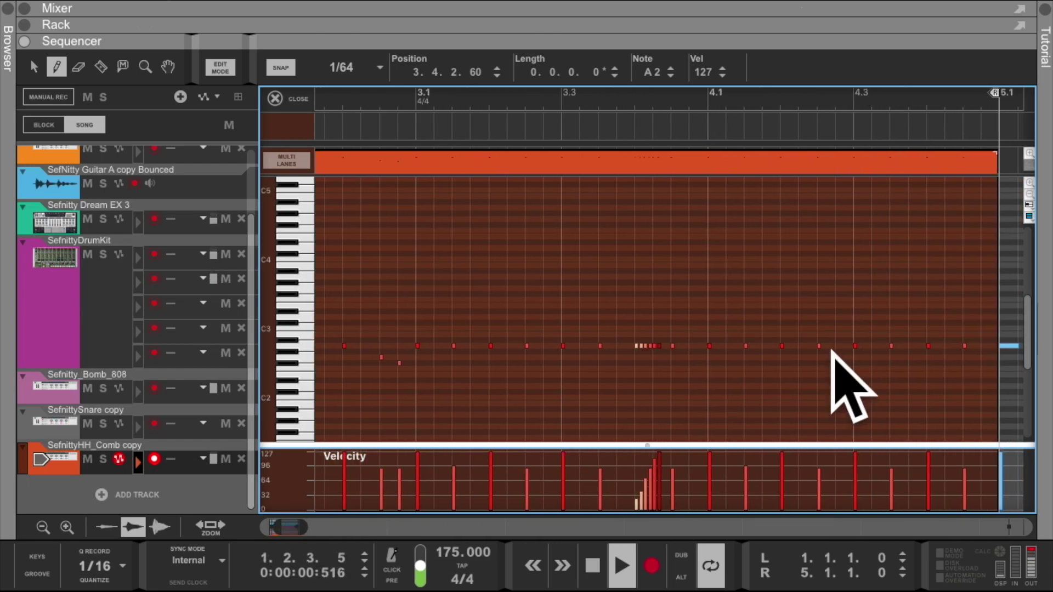
left_click(830, 345)
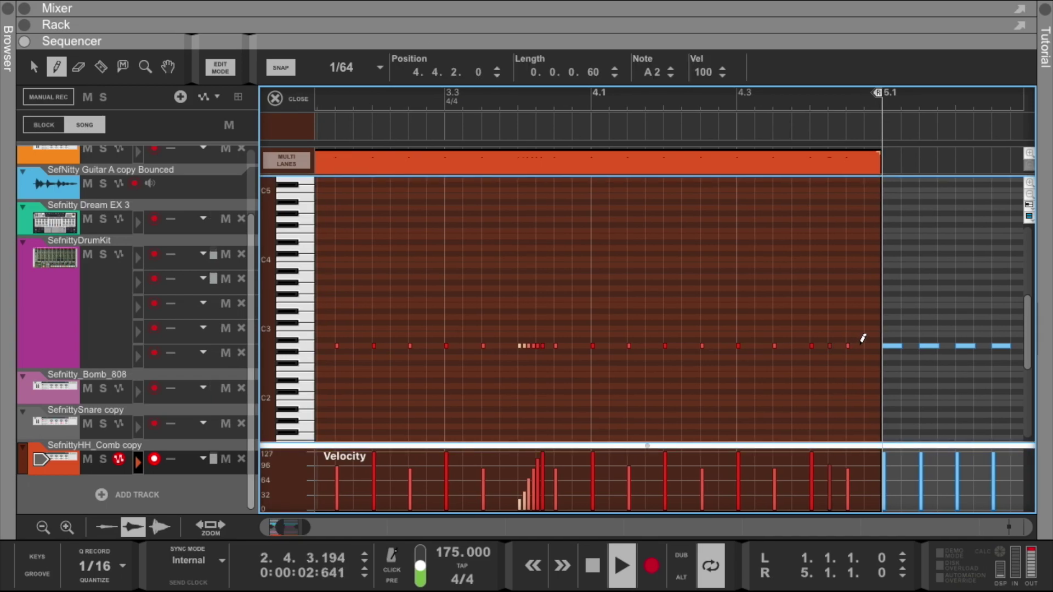
left_click(867, 345)
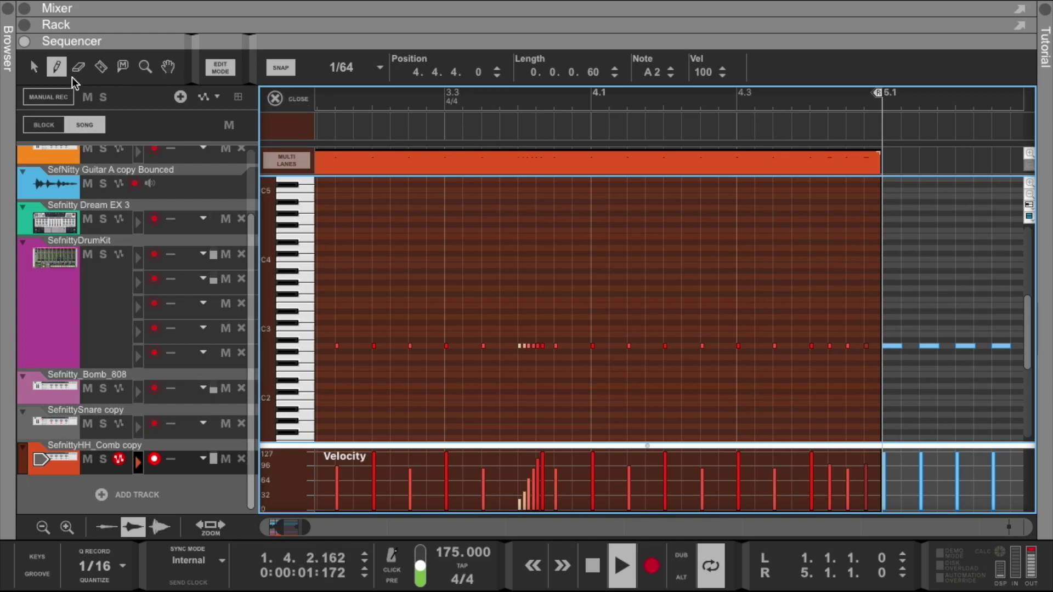
- Pitch the closing hi-hat hits from 4.4.2 onward progressively lower, ending with the 4.4.4 hit on E2
left_click(31, 62)
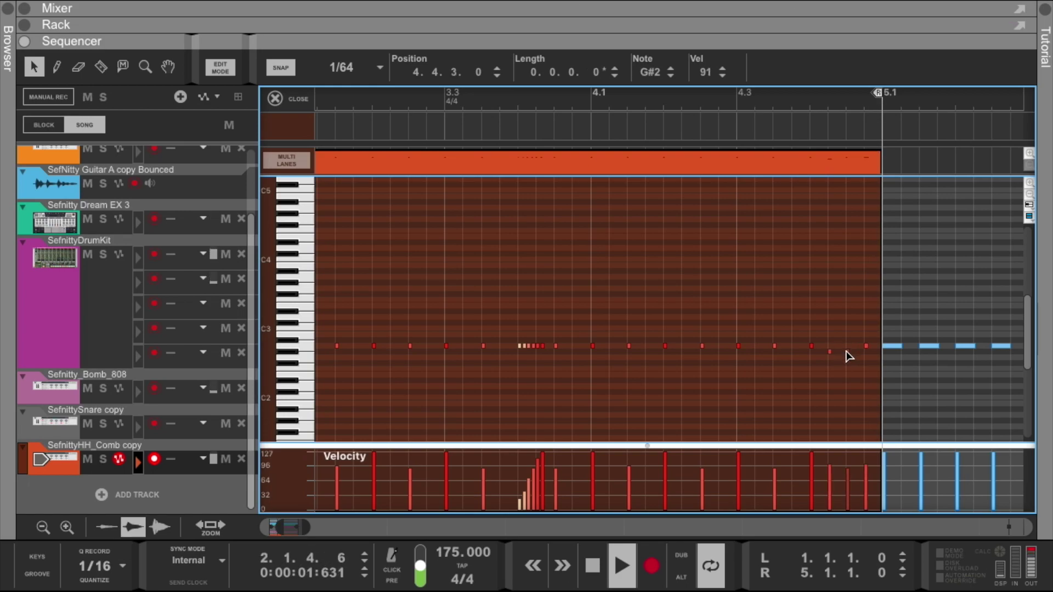
left_click_drag(866, 348, 864, 375)
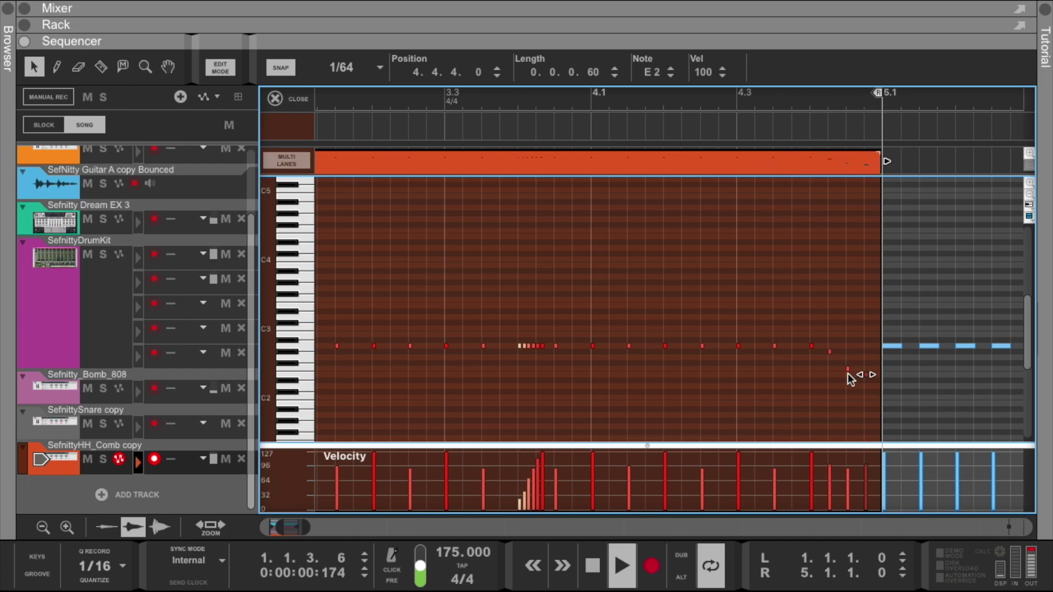
left_click(638, 387)
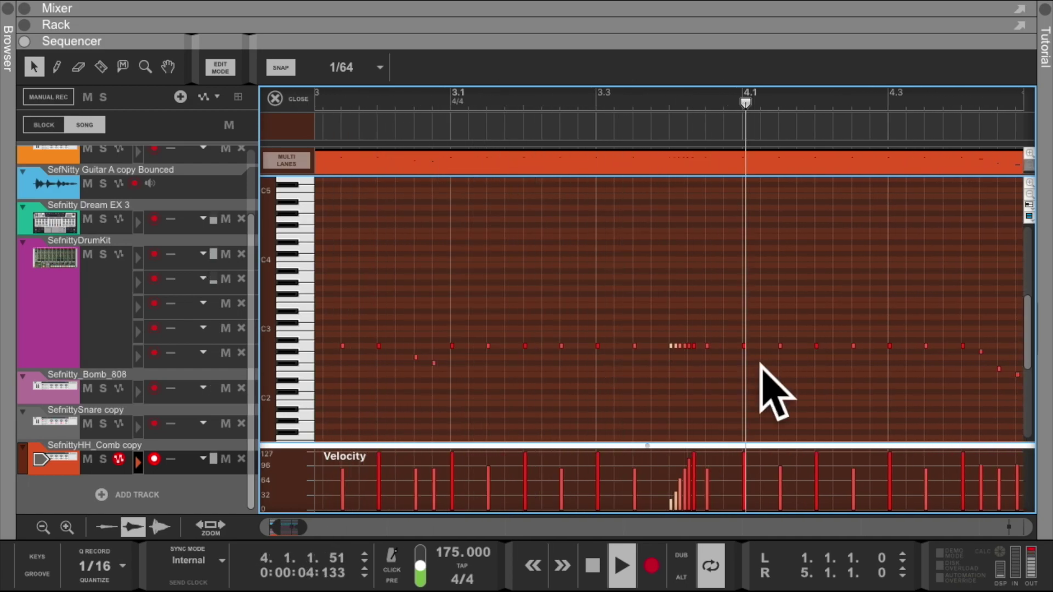
left_click(574, 108)
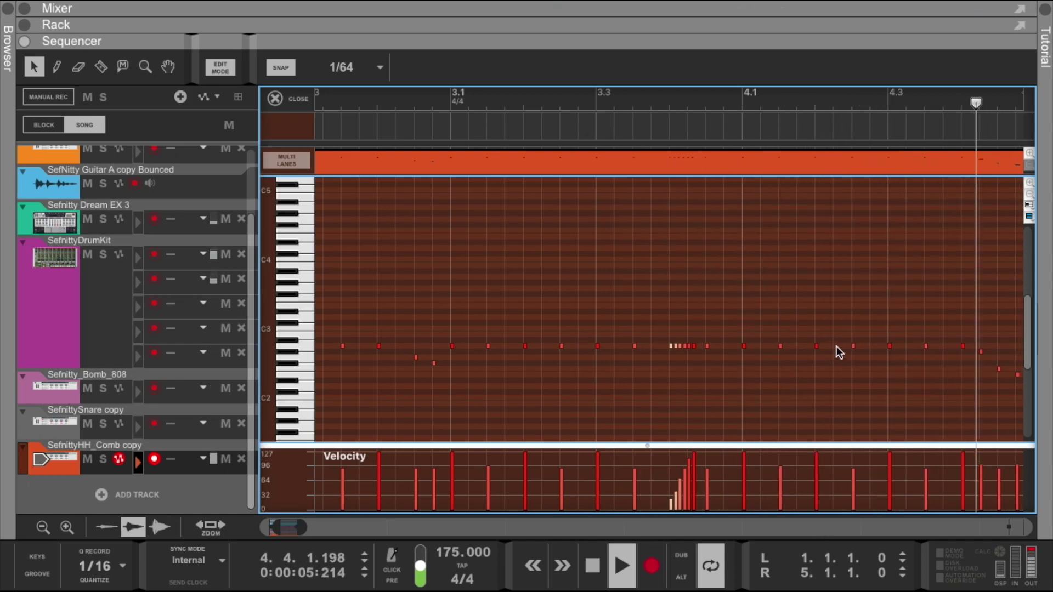
left_click(853, 348)
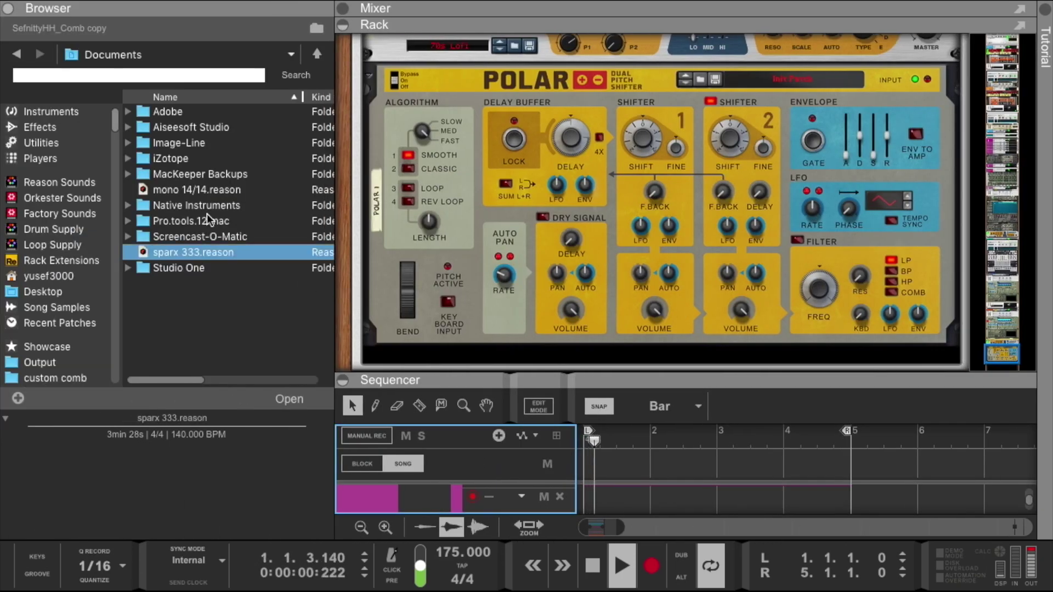
- Add the PanCake2 effect to the rack directly below the Polar pitch shifter of the hi-hat device
left_click(16, 128)
scroll(254, 195, "down", 8)
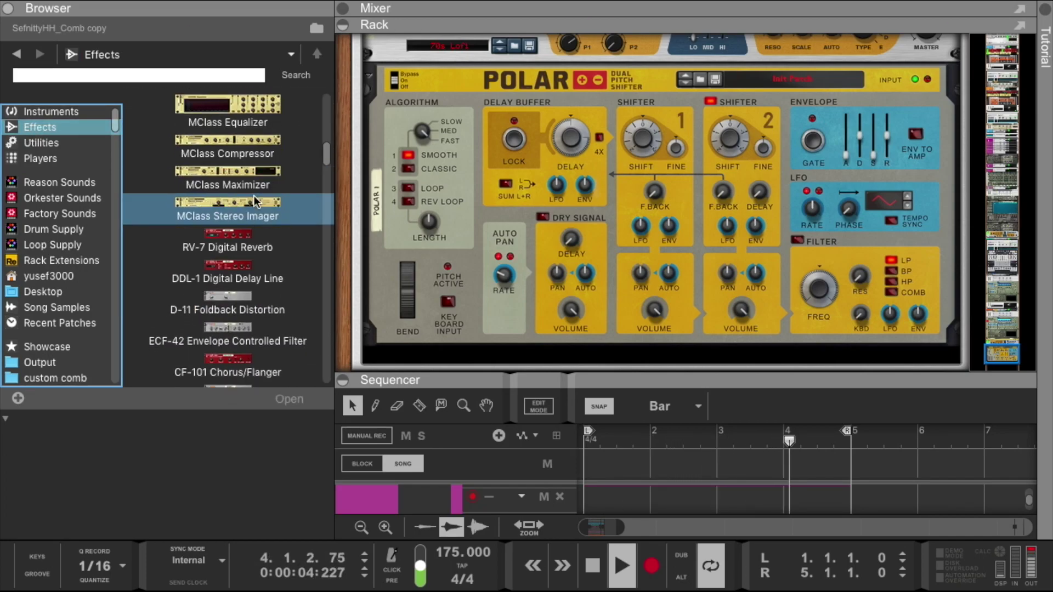
scroll(255, 196, "down", 12)
scroll(255, 195, "down", 1)
left_click_drag(245, 219, 525, 353)
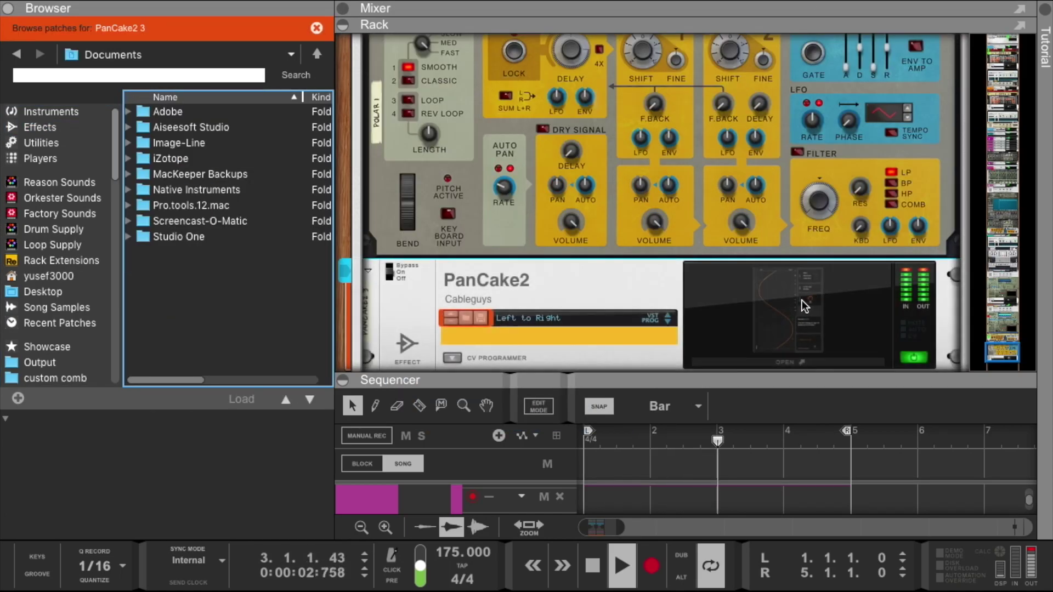
- Set PanCake2's beat-synced LFO rate to 1/2 and close its plugin window
left_click(802, 301)
left_click(297, 226)
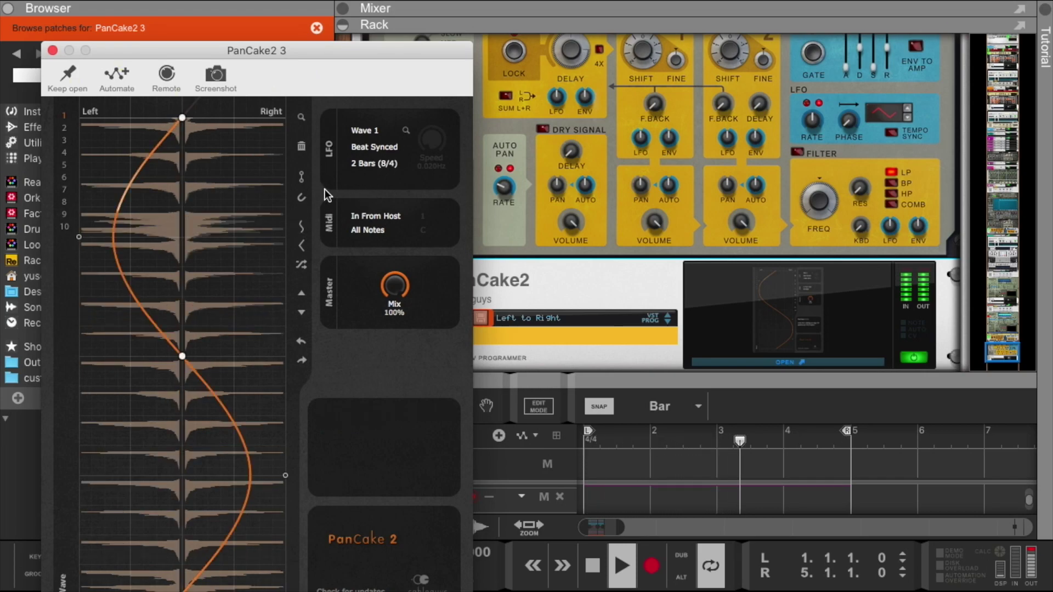
left_click(370, 166)
left_click(368, 302)
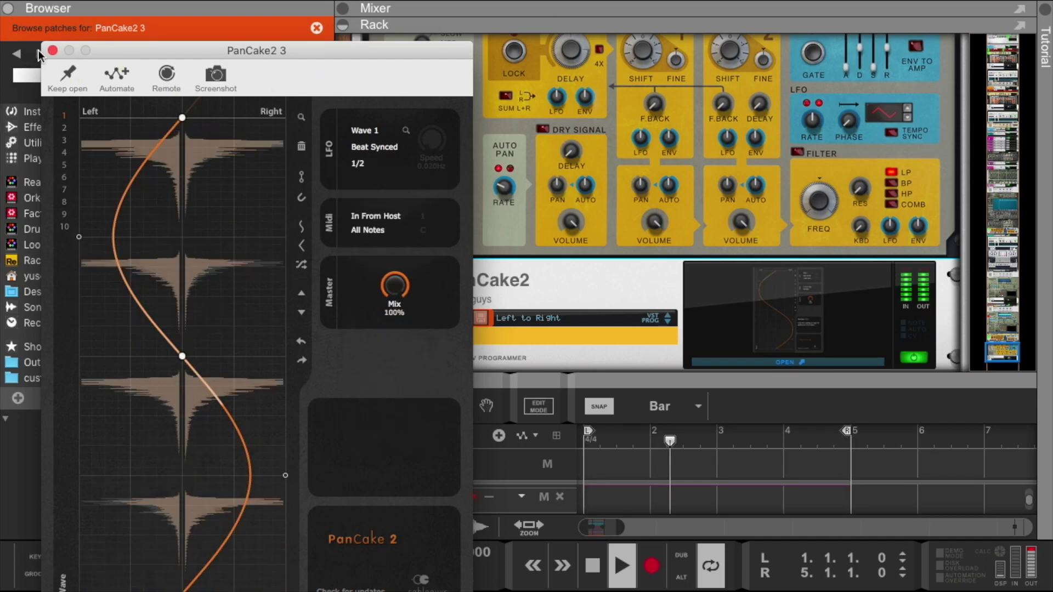
left_click(53, 49)
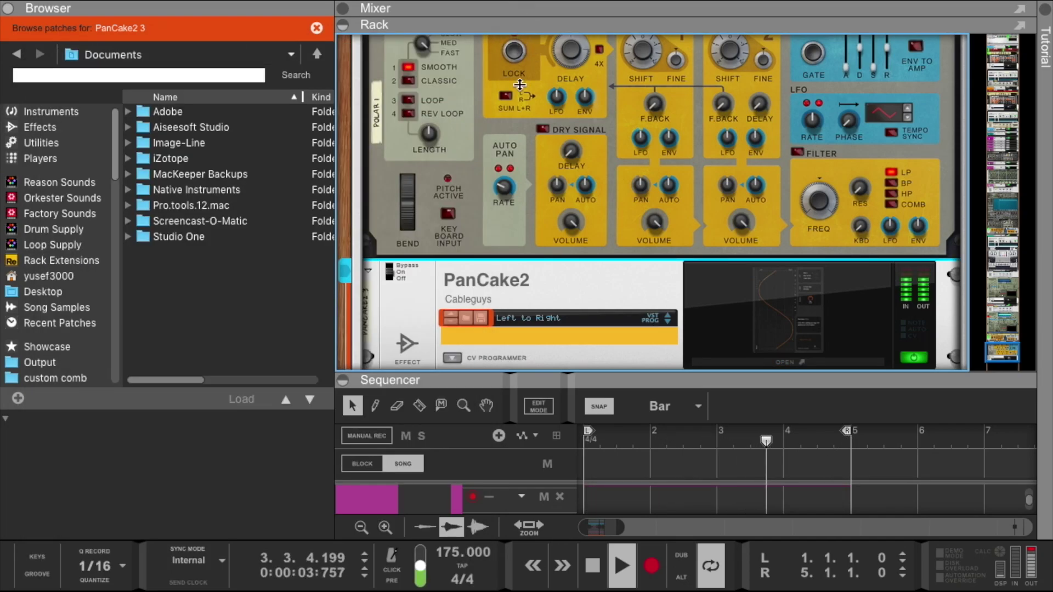
- Set the hi-hat channel's mixer level to about -11.40 dB
key("F5")
scroll(644, 106, "up", 2)
left_click_drag(828, 99, 826, 90)
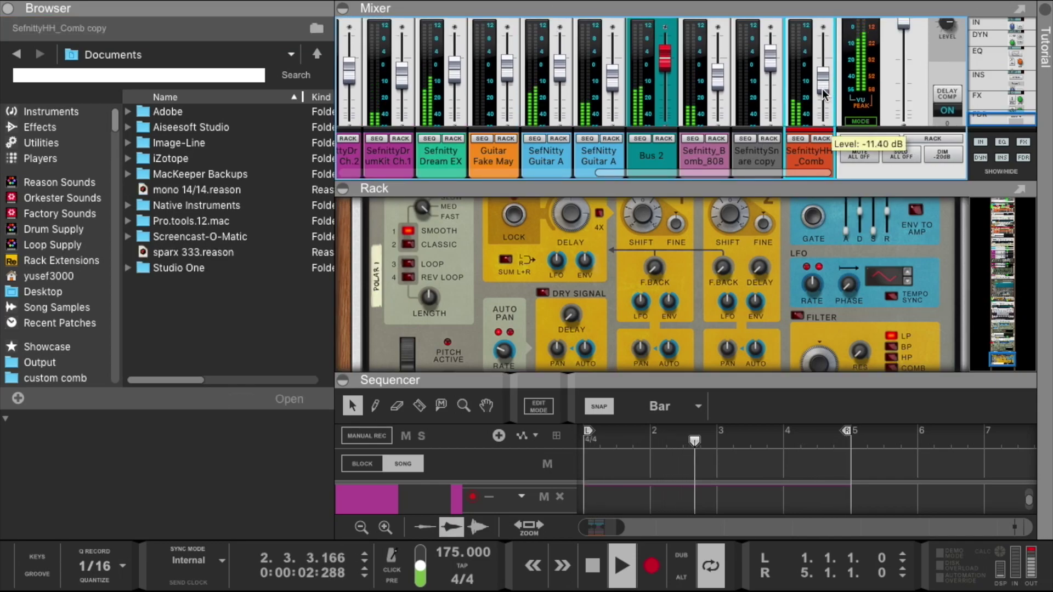
- Duplicate the SefNitty Guitar A copy track together with its device and mute the duplicate
left_click_drag(673, 375, 502, 43)
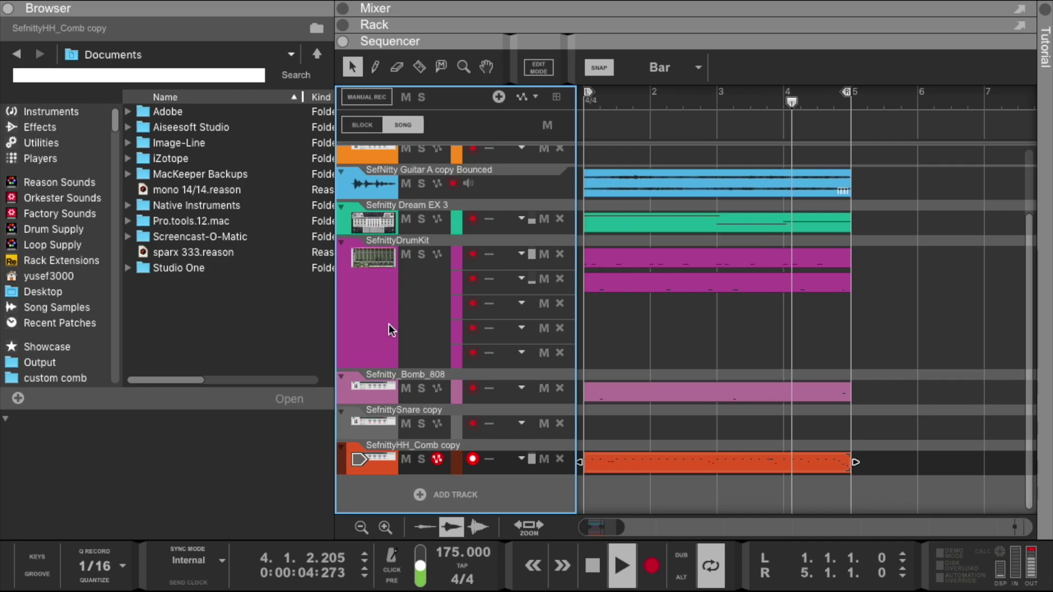
left_click(389, 324)
left_click(385, 313)
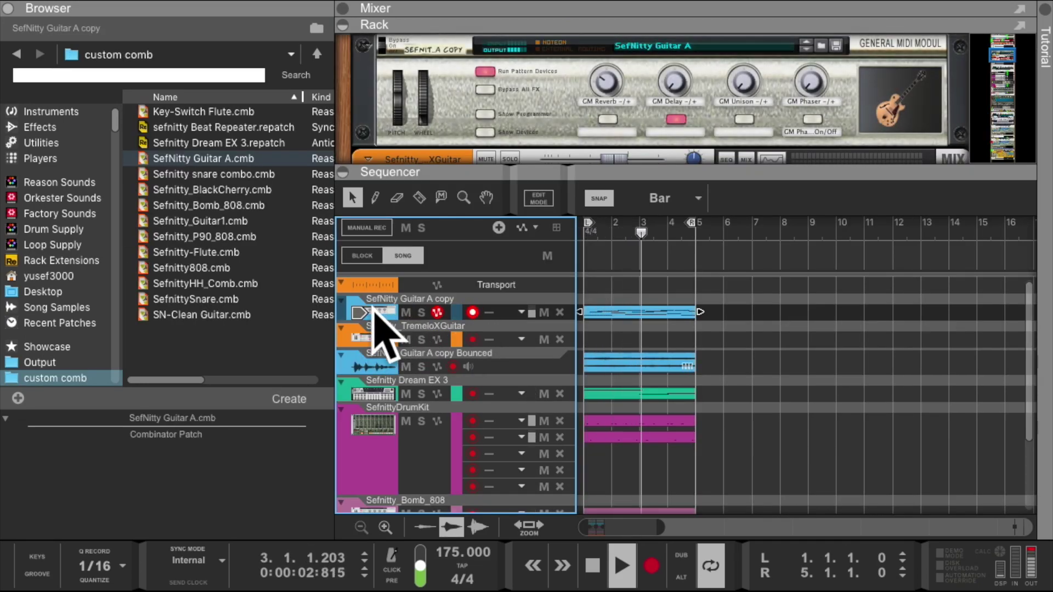
right_click(377, 315)
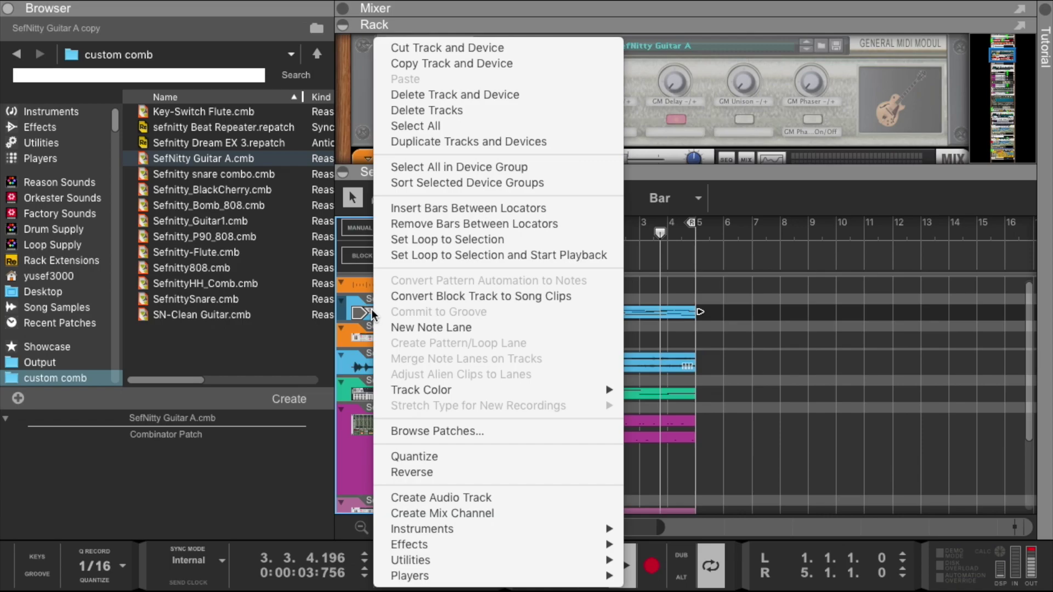
left_click(440, 145)
left_click(405, 341)
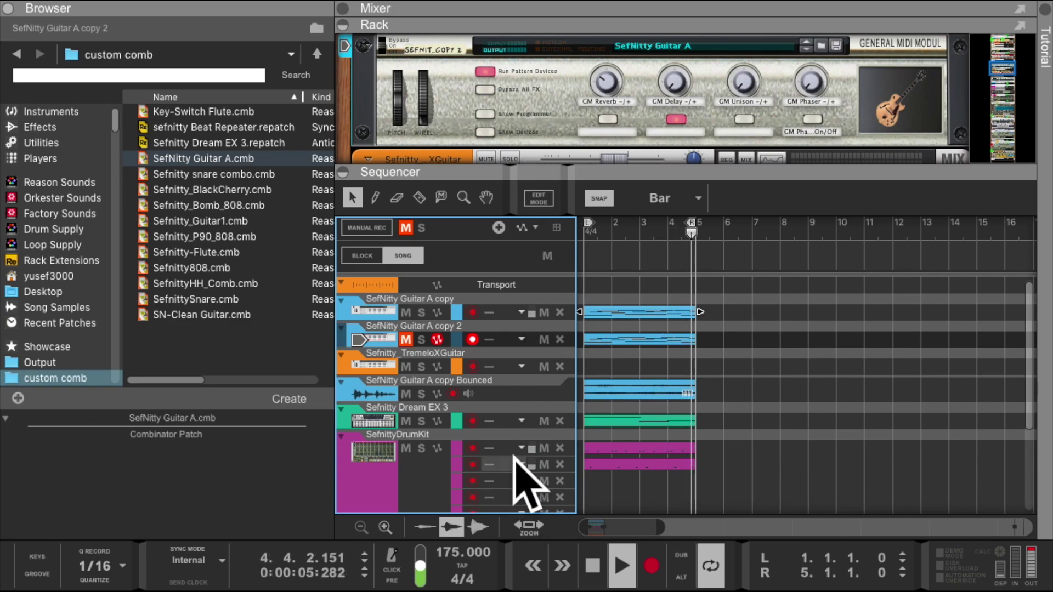
- Move the original SefNitty Guitar A copy clip to start at bar 5 and unmute the duplicated guitar track
scroll(647, 469, "down", 3)
scroll(646, 470, "up", 3)
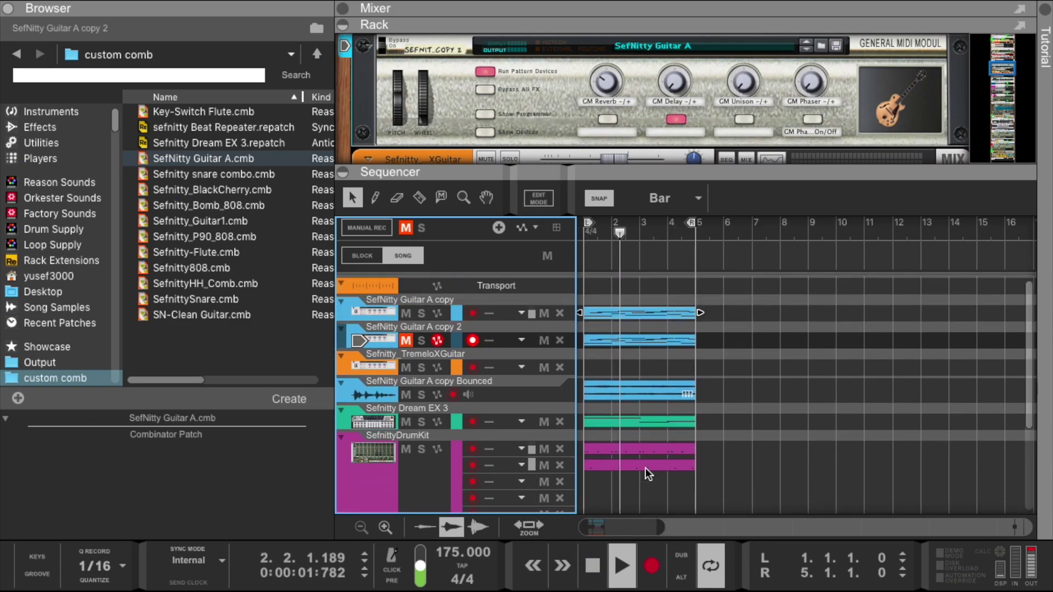
left_click_drag(512, 171, 512, 278)
scroll(490, 168, "up", 6)
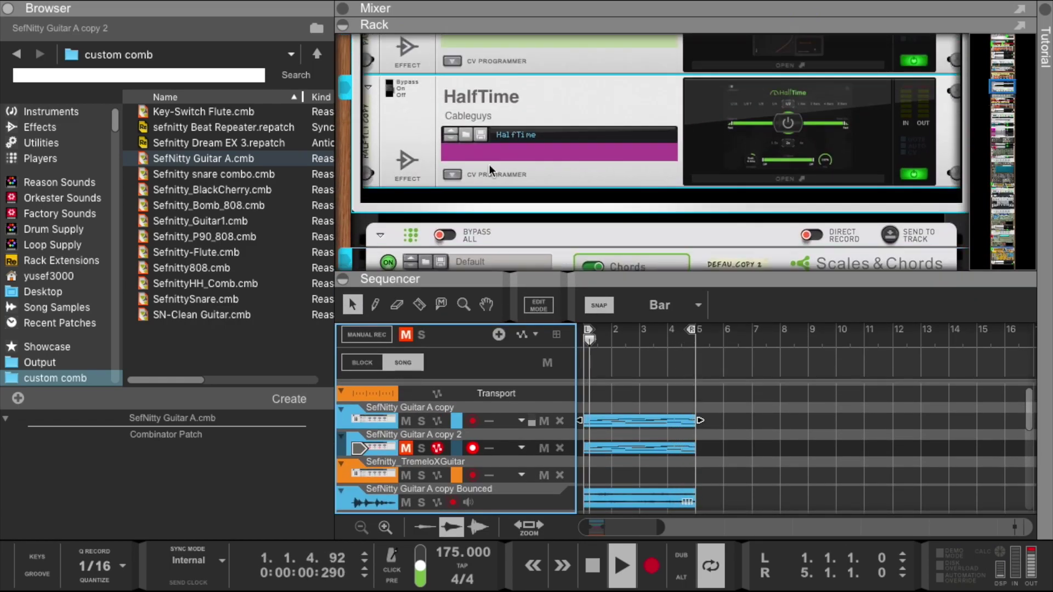
left_click_drag(628, 423, 707, 433)
left_click(406, 448)
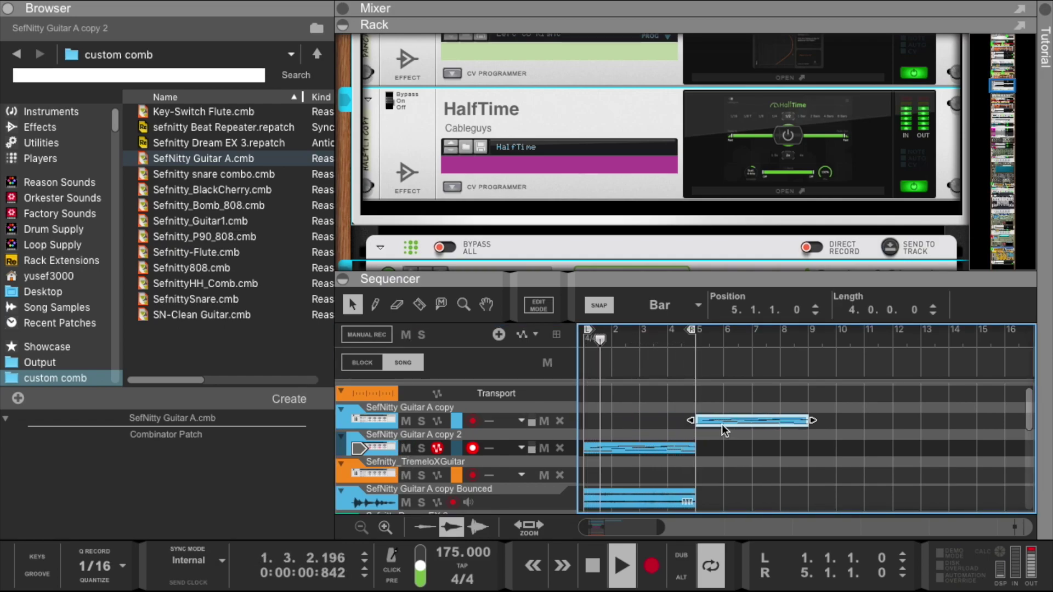
- Compare the duplicated guitar with its HalfTime effect switched off and on, and close the plugin window
left_click(370, 440)
scroll(647, 87, "up", 10)
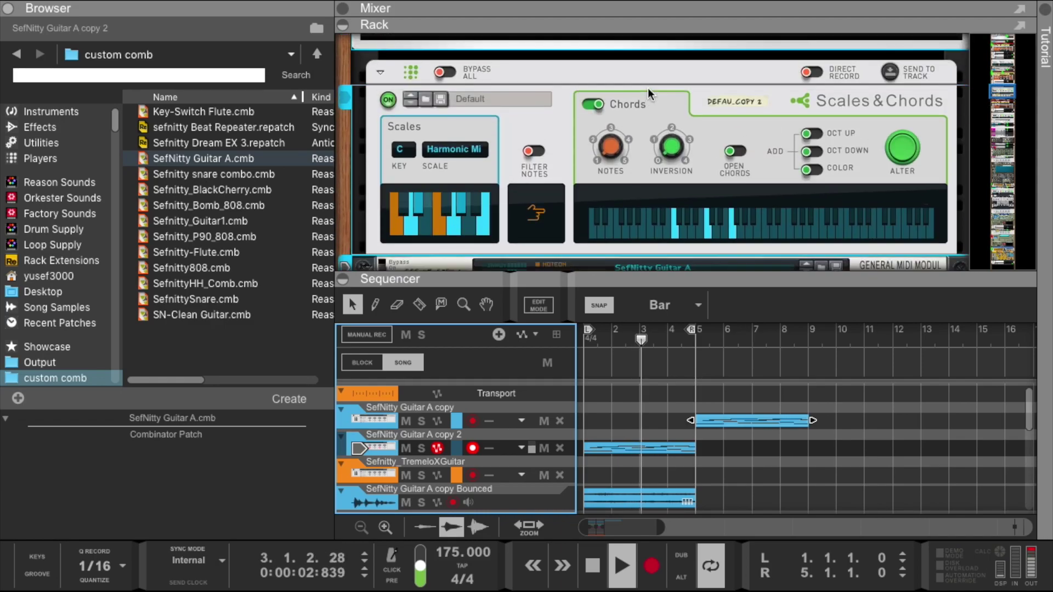
left_click(746, 158)
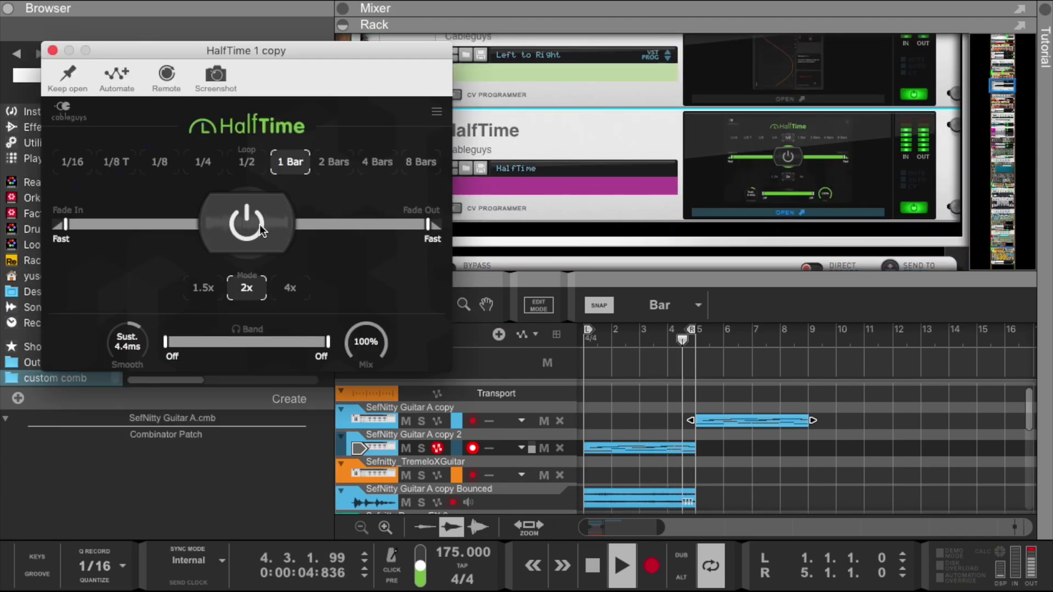
left_click(254, 228)
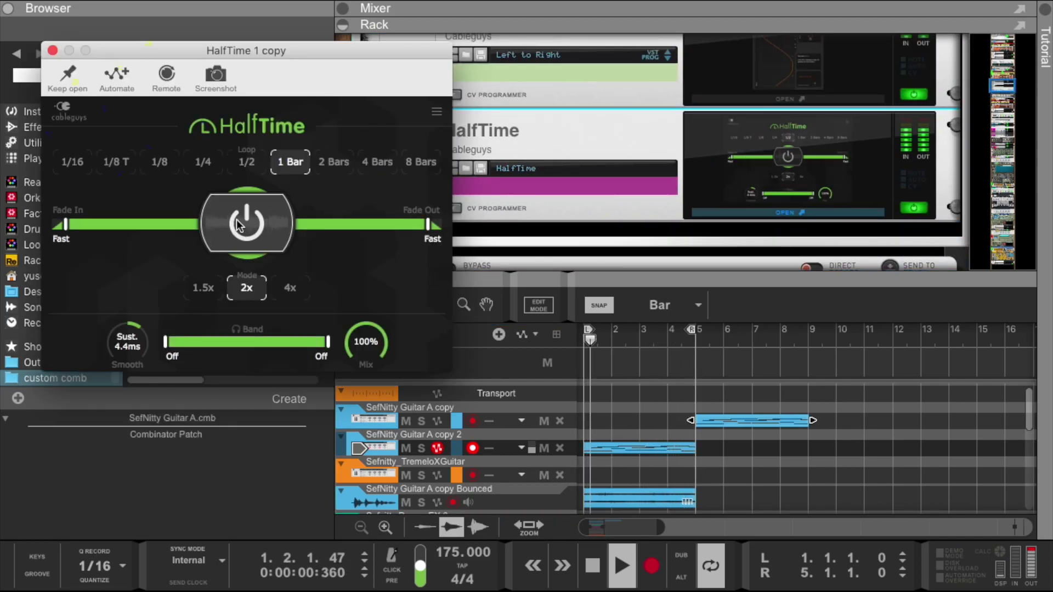
left_click(52, 51)
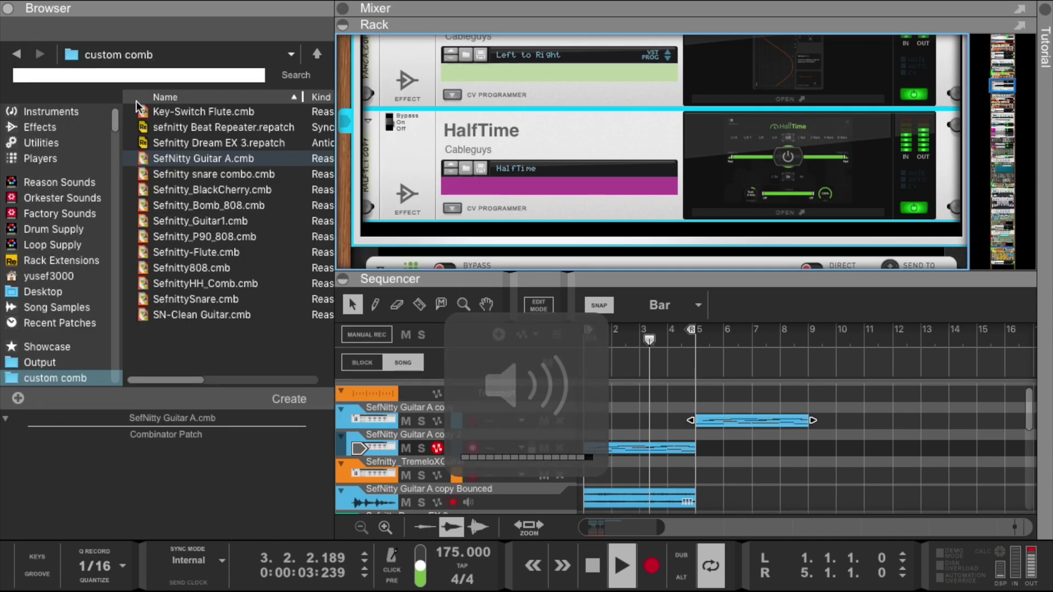
- Mute the bounced guitar audio track and delete the upper melody notes in bar 1 of the duplicated guitar clip
left_click(407, 502)
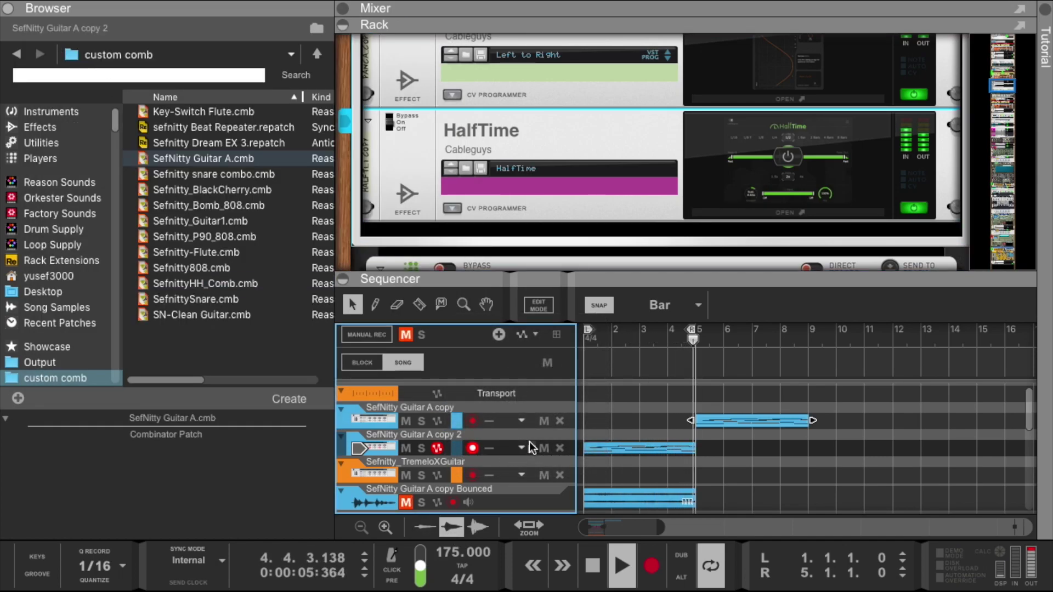
double_click(635, 458)
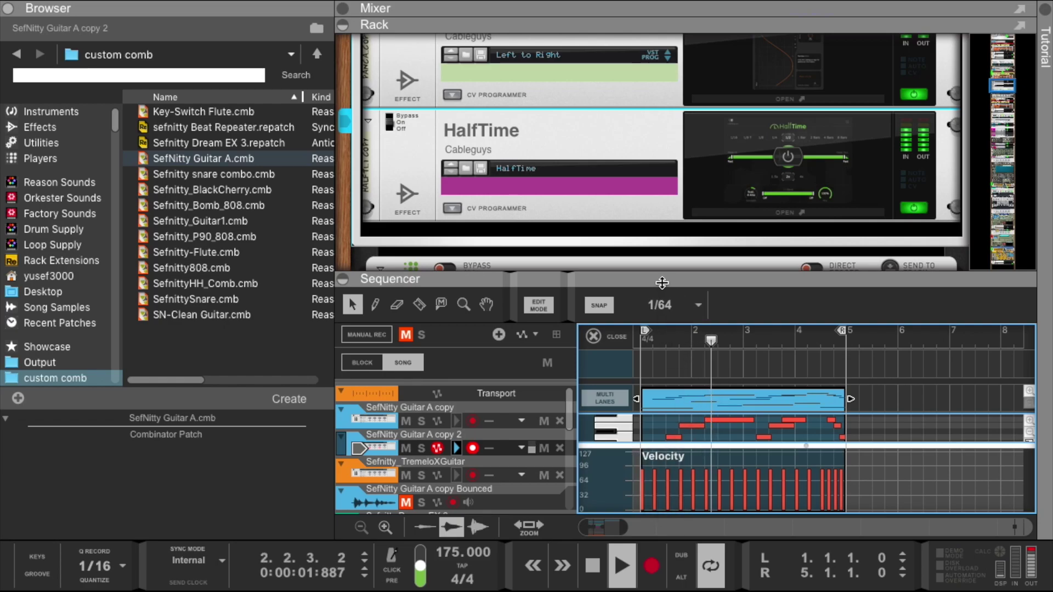
left_click_drag(529, 272, 528, 9)
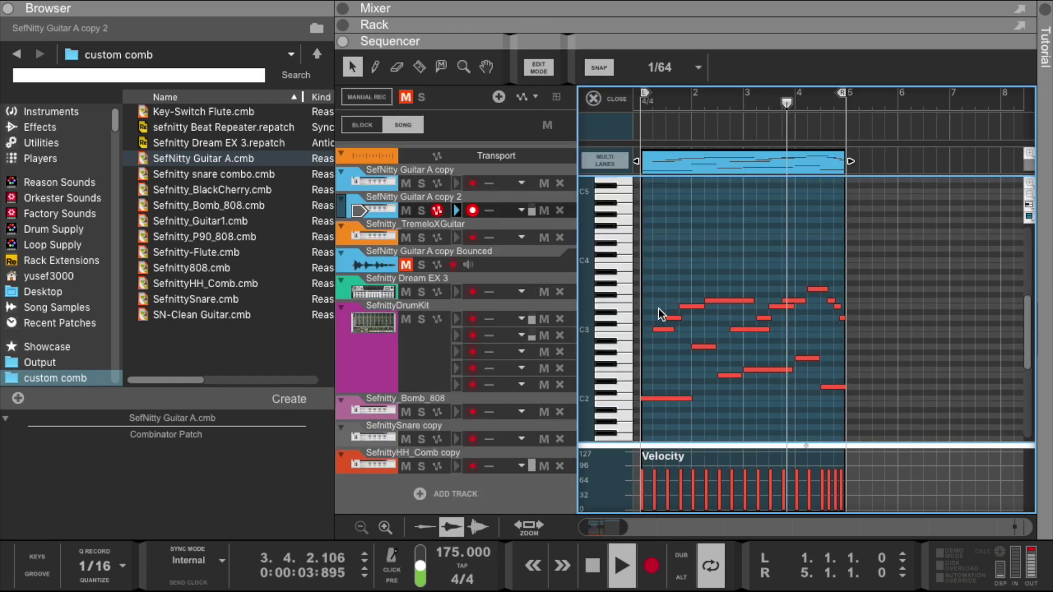
left_click_drag(656, 301, 680, 343)
key("Delete")
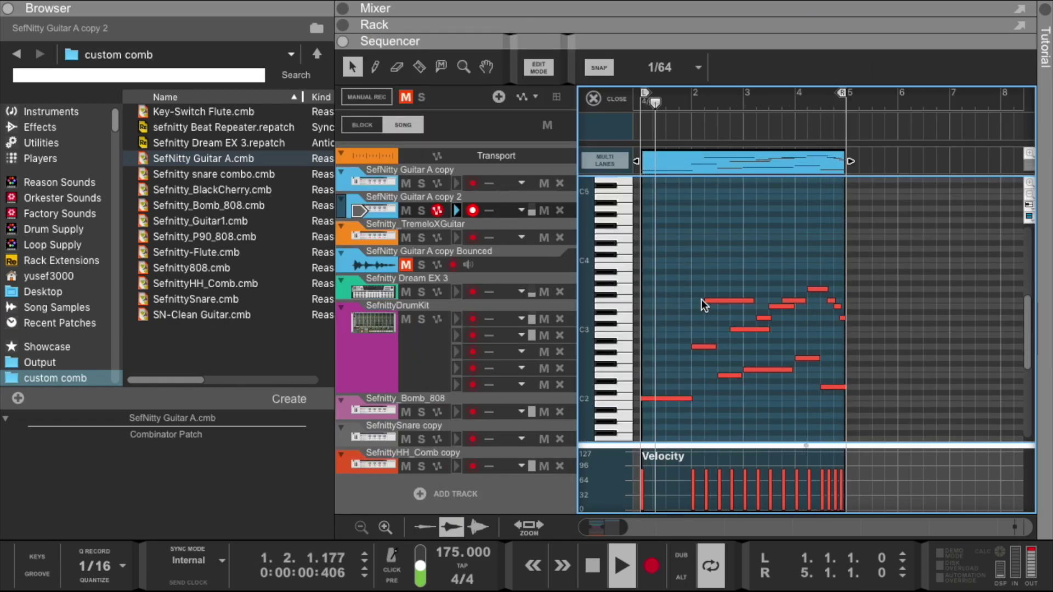
- Delete the remaining melody notes from bar 2 onward, keeping only the five low root notes, and close the clip editor
left_click(718, 298)
key("Delete")
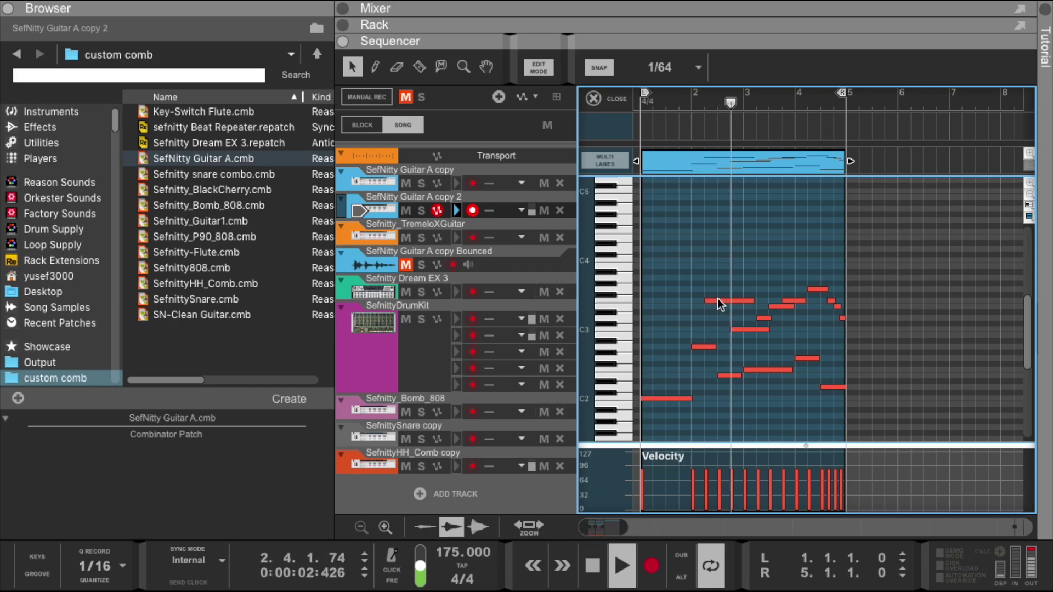
left_click(740, 329)
key("Delete")
left_click(729, 375)
key("Delete")
left_click_drag(748, 286, 864, 335)
key("Delete")
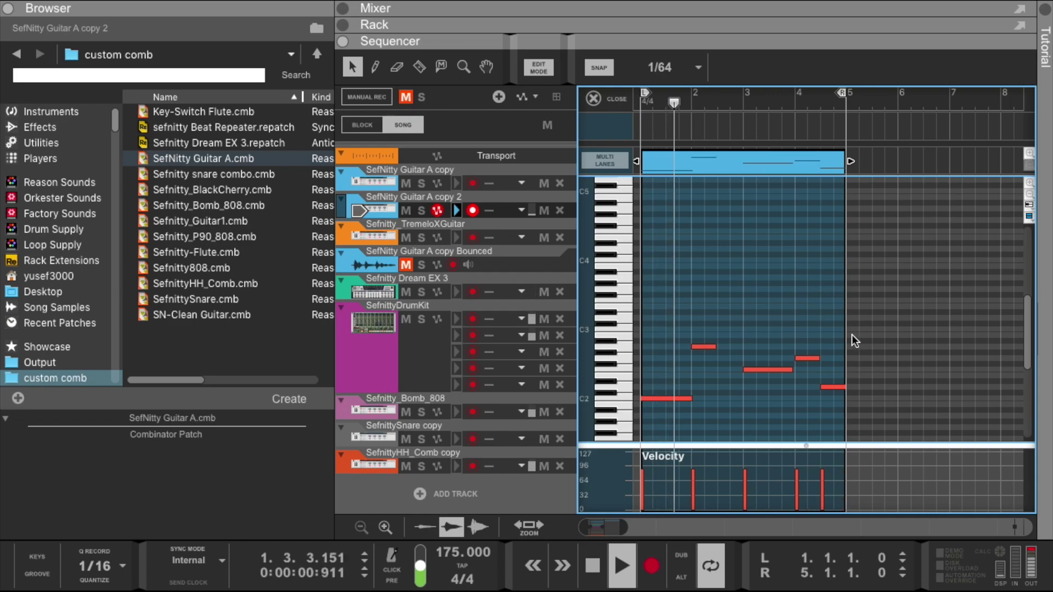
left_click(620, 97)
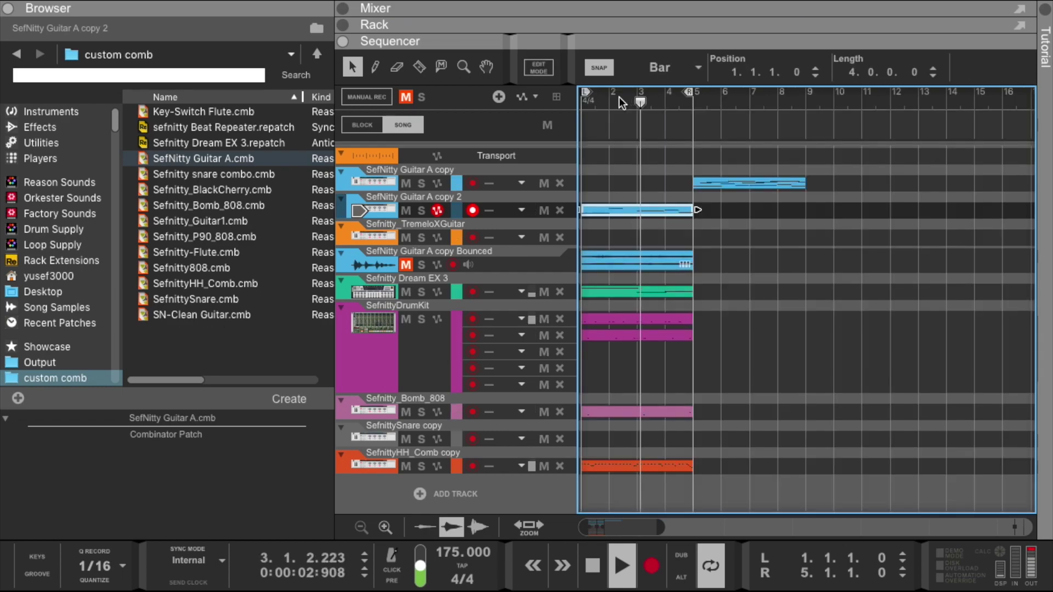
- Set the number of chord notes to 2 in the duplicated guitar's Scales & Chords player
left_click_drag(654, 50, 656, 282)
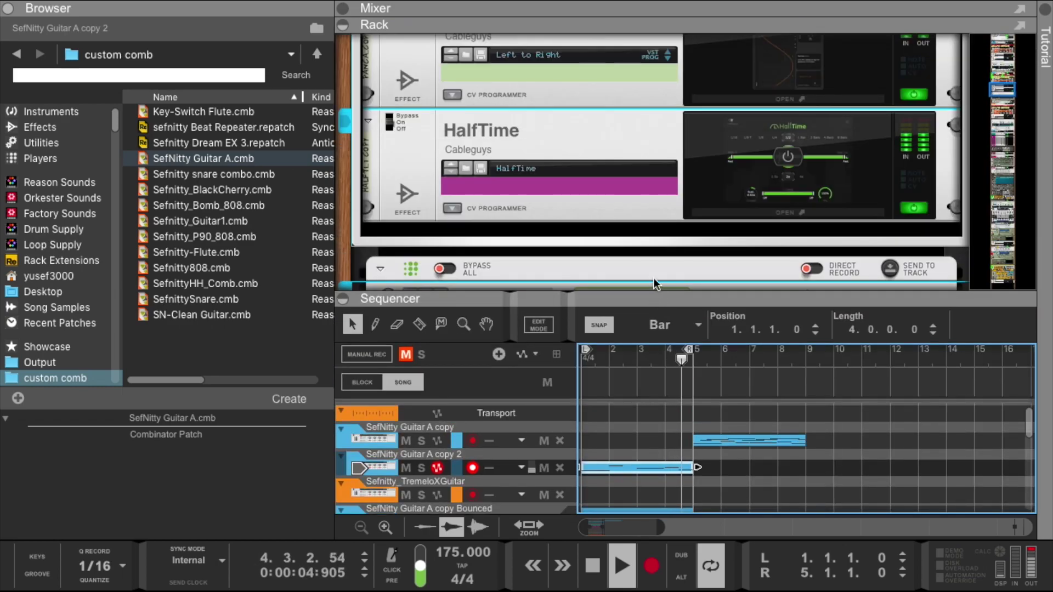
left_click(380, 465)
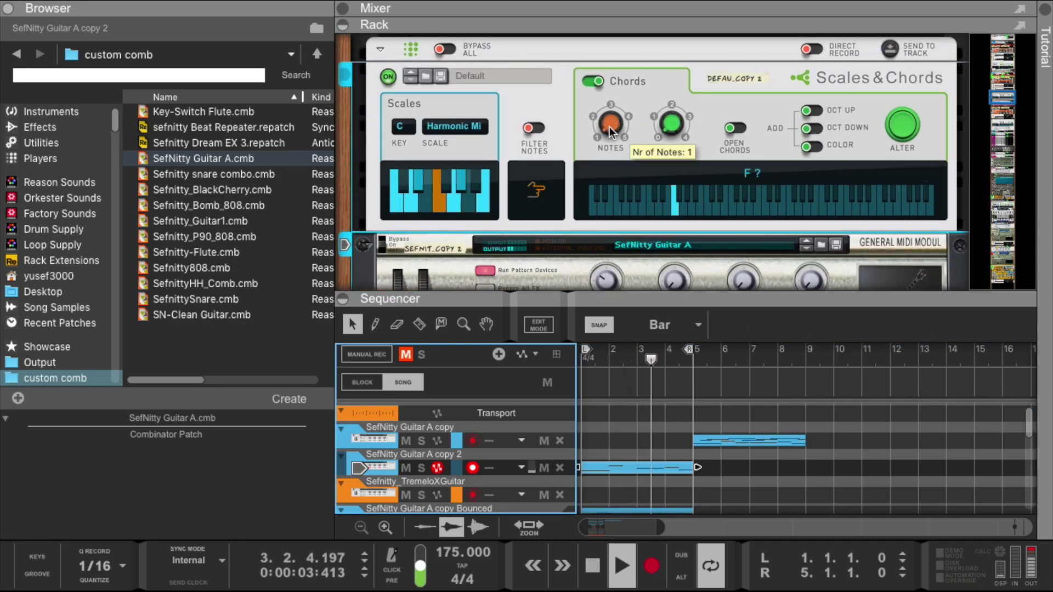
left_click_drag(610, 126, 604, 87)
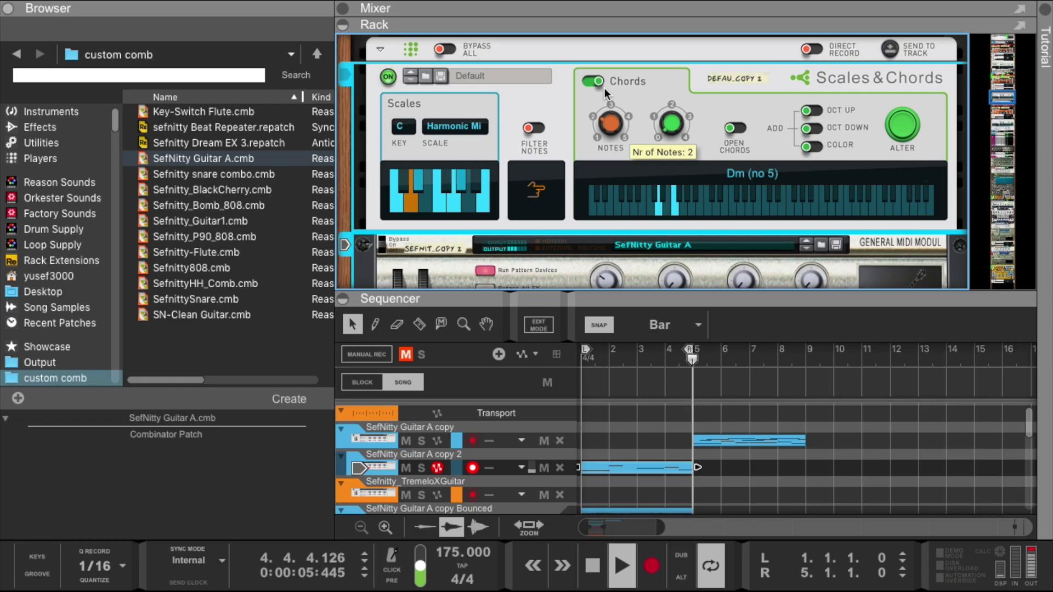
- Audition the two-note guitar part with HalfTime switched off, and close its plugin window
scroll(640, 85, "up", 3)
left_click(779, 165)
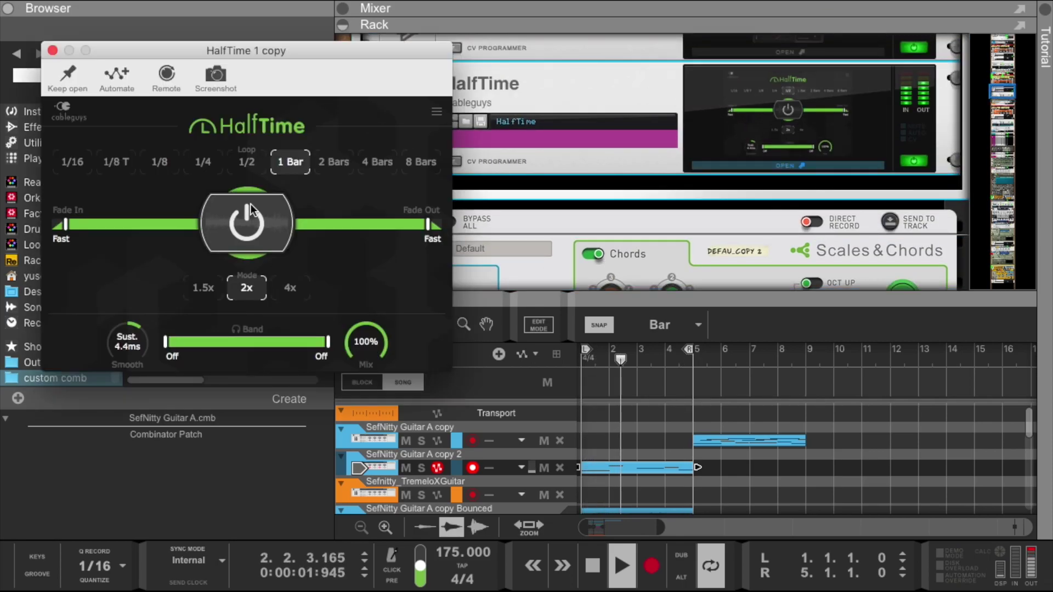
left_click(263, 227)
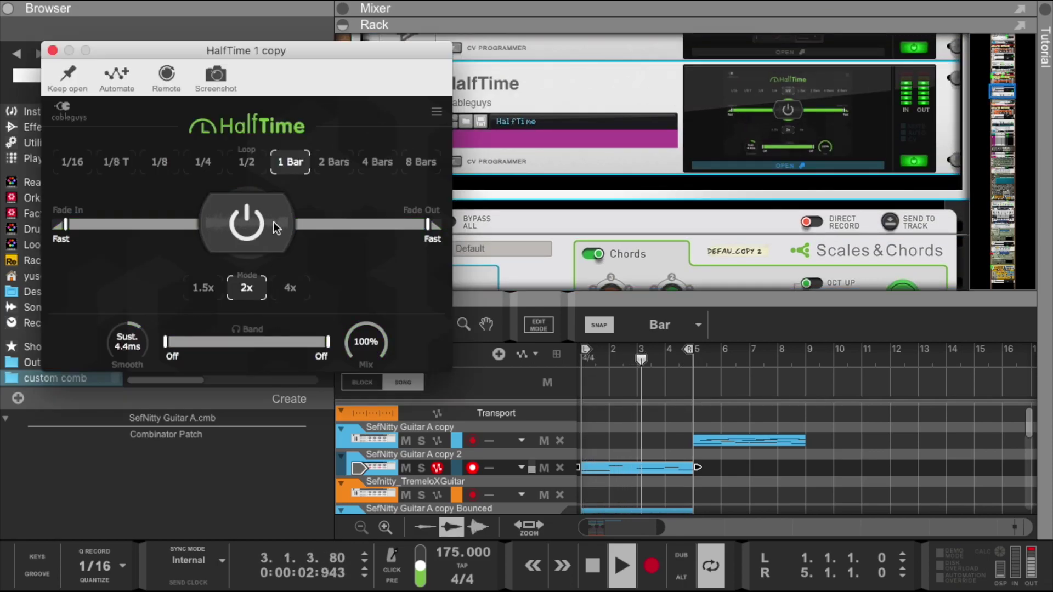
left_click(52, 50)
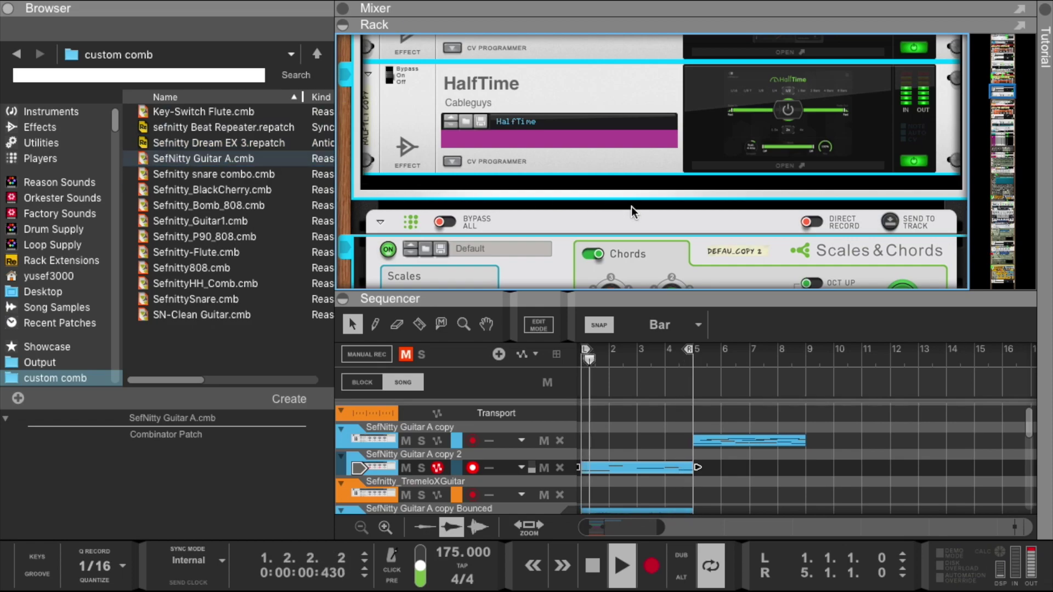
- Try other chord note counts in the duplicated guitar's Scales & Chords, settle on 2 and turn on Open Chords
scroll(640, 233, "down", 2)
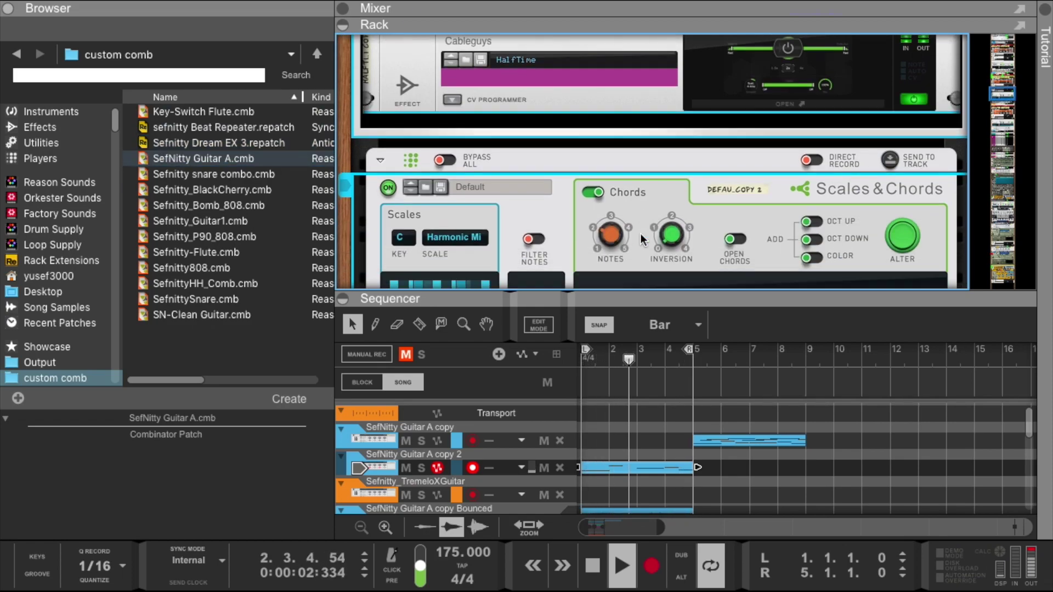
scroll(641, 233, "down", 2)
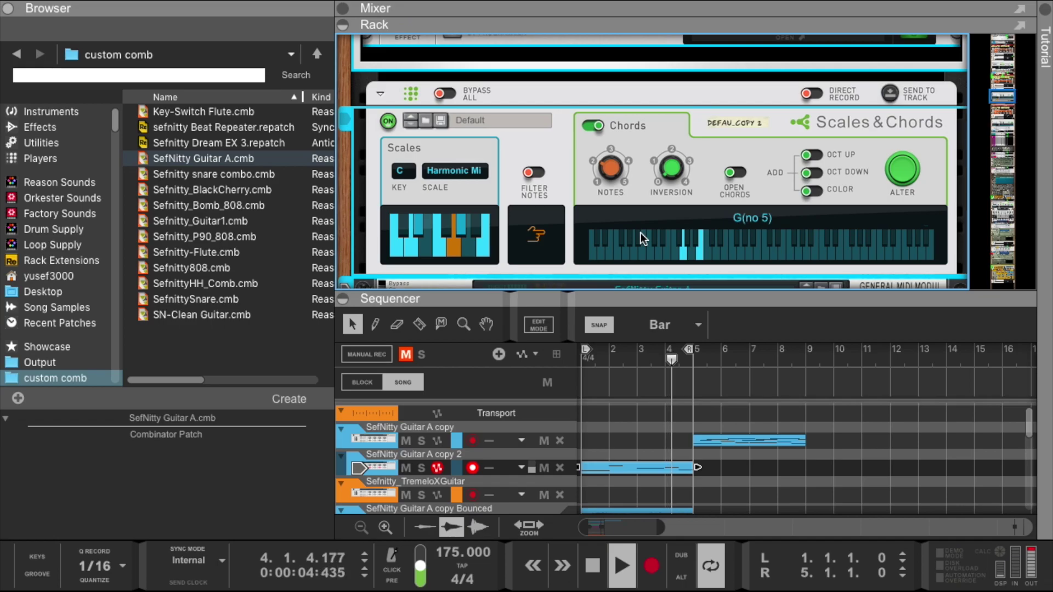
left_click(386, 463)
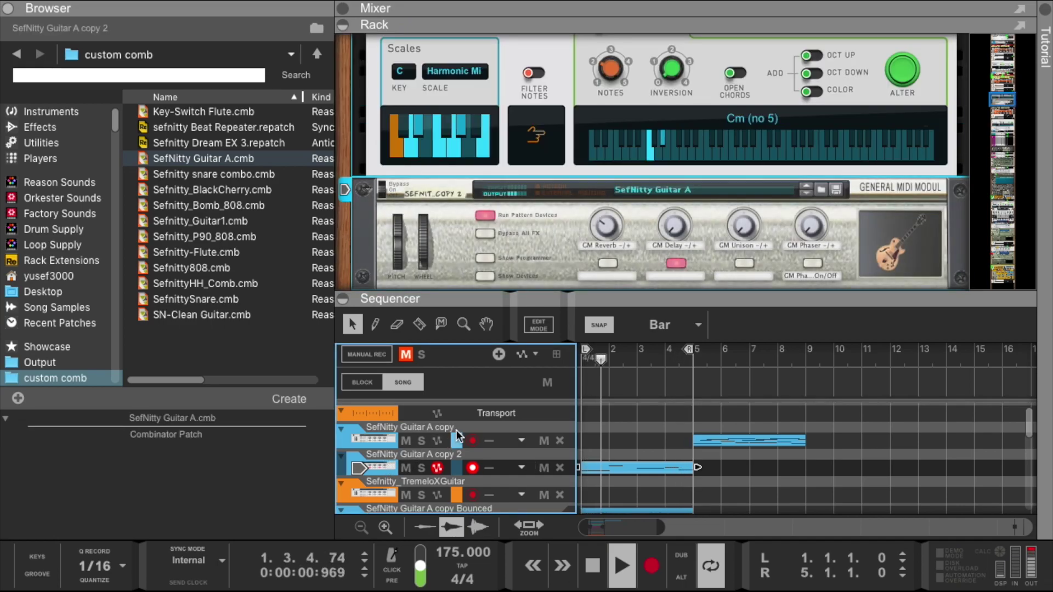
left_click_drag(610, 74, 614, 46)
key("XF86AudioRaiseVolume")
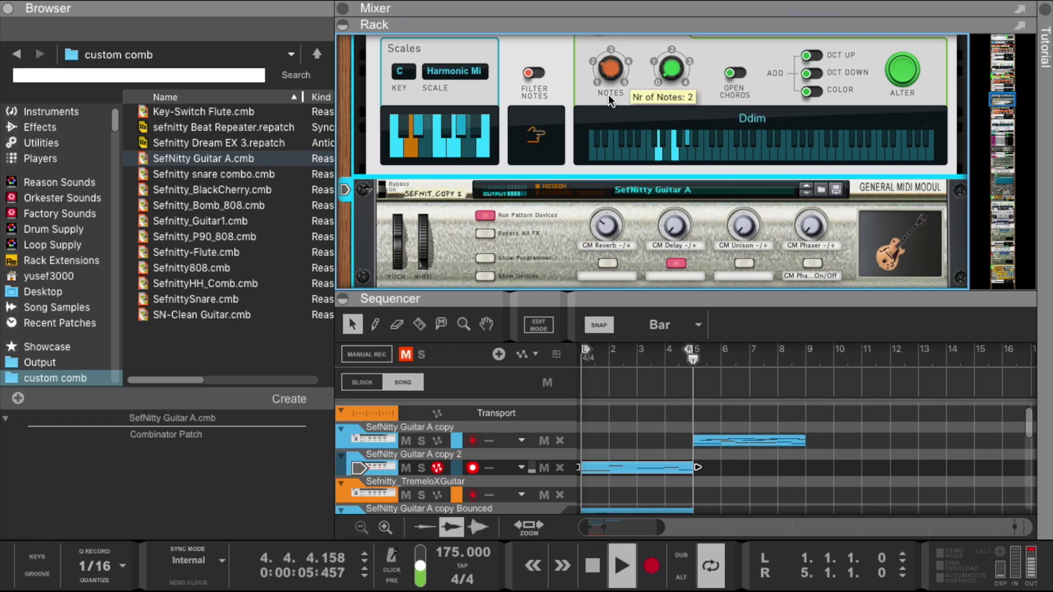
left_click_drag(647, 305, 648, 279)
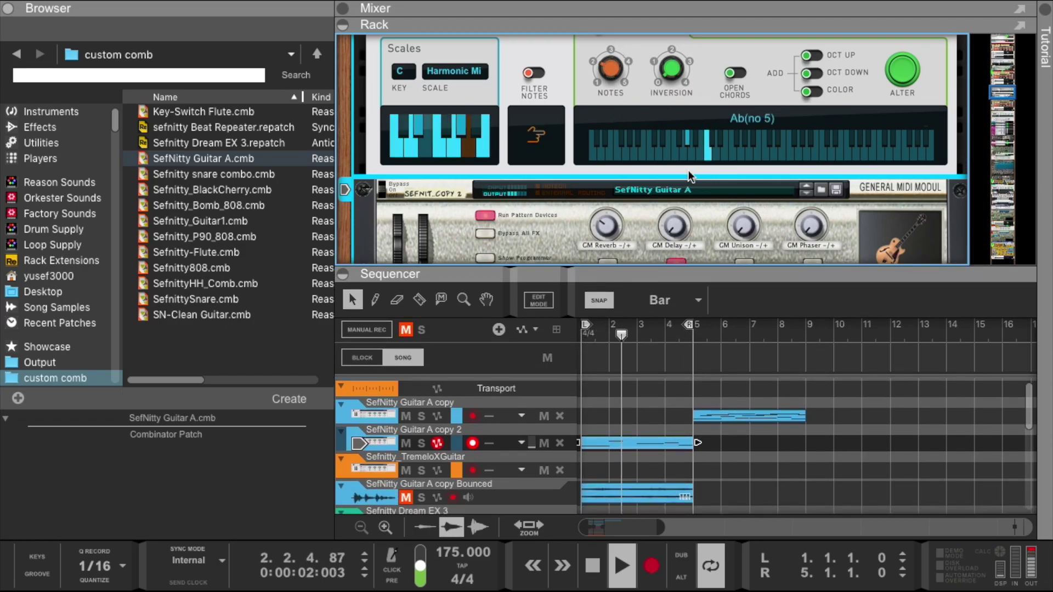
left_click(738, 72)
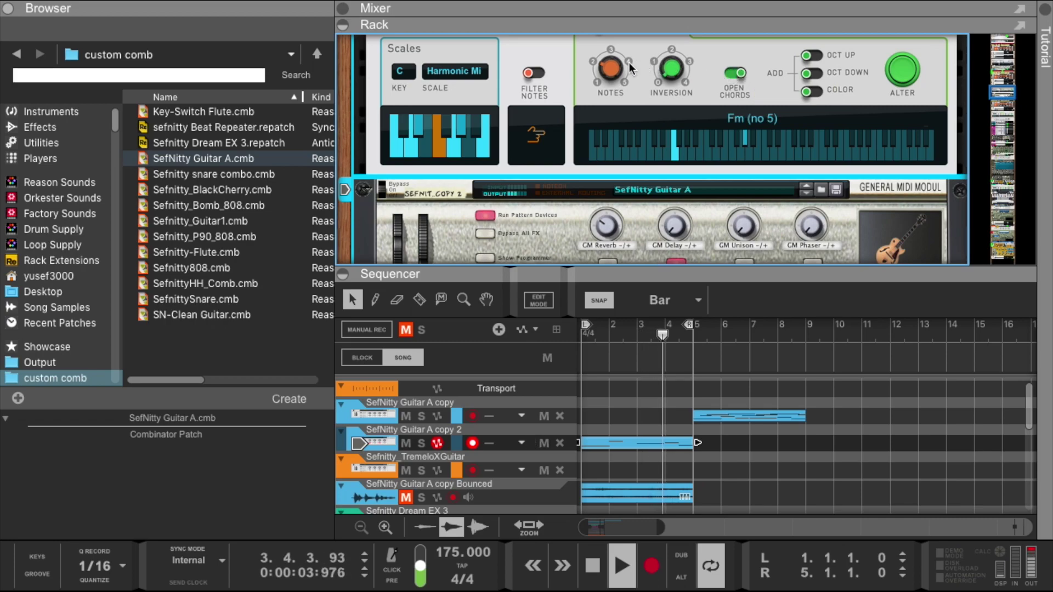
left_click_drag(626, 277, 626, 210)
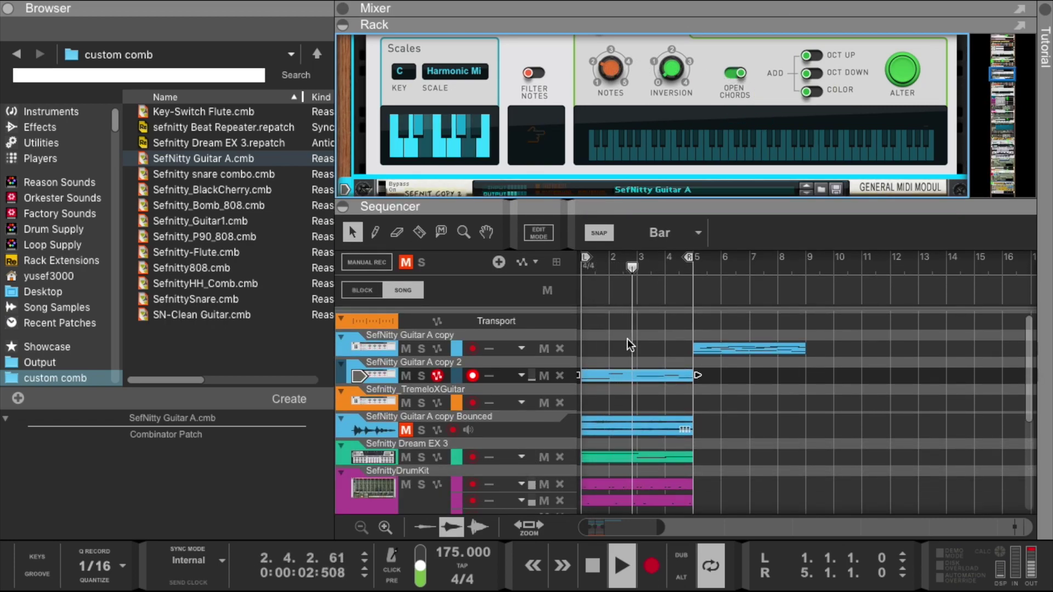
scroll(628, 339, "down", 1)
left_click_drag(659, 530, 634, 531)
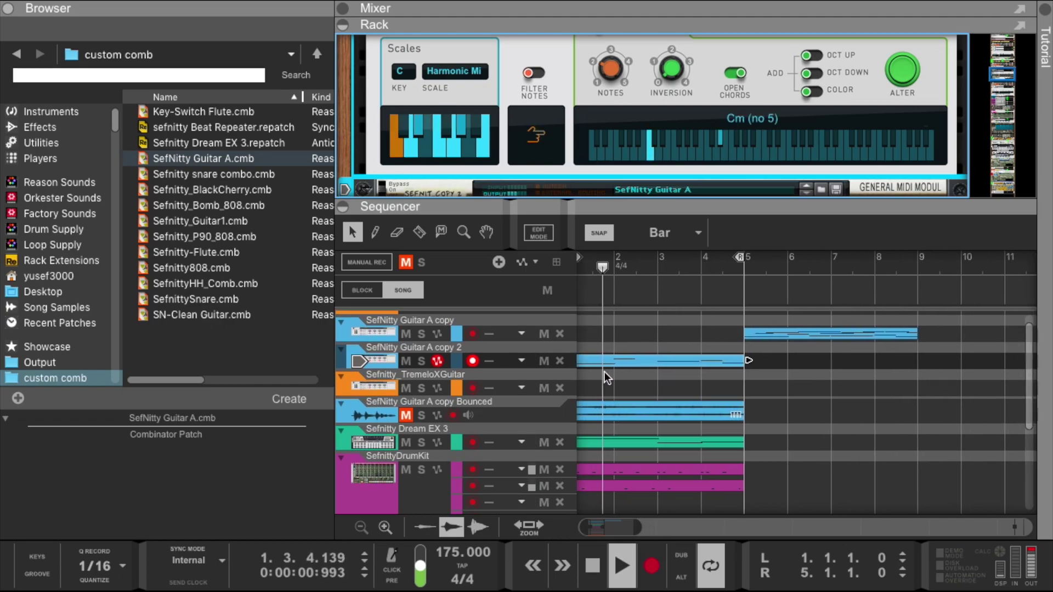
scroll(605, 372, "up", 1)
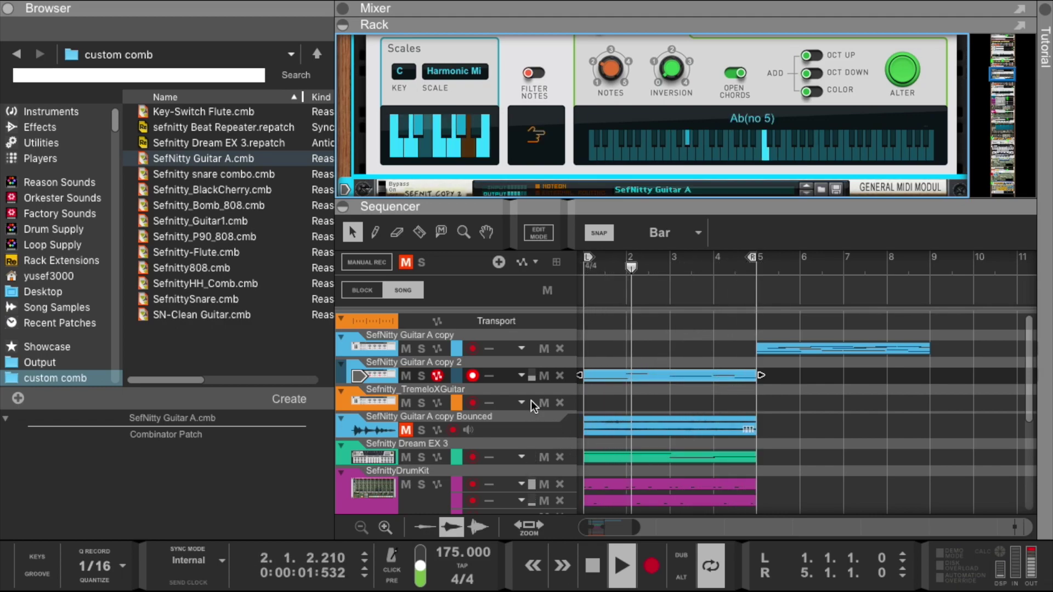
mouse_move(662, 209)
left_mouse_down()
mouse_move(625, 126)
mouse_move(619, 43)
left_mouse_up()
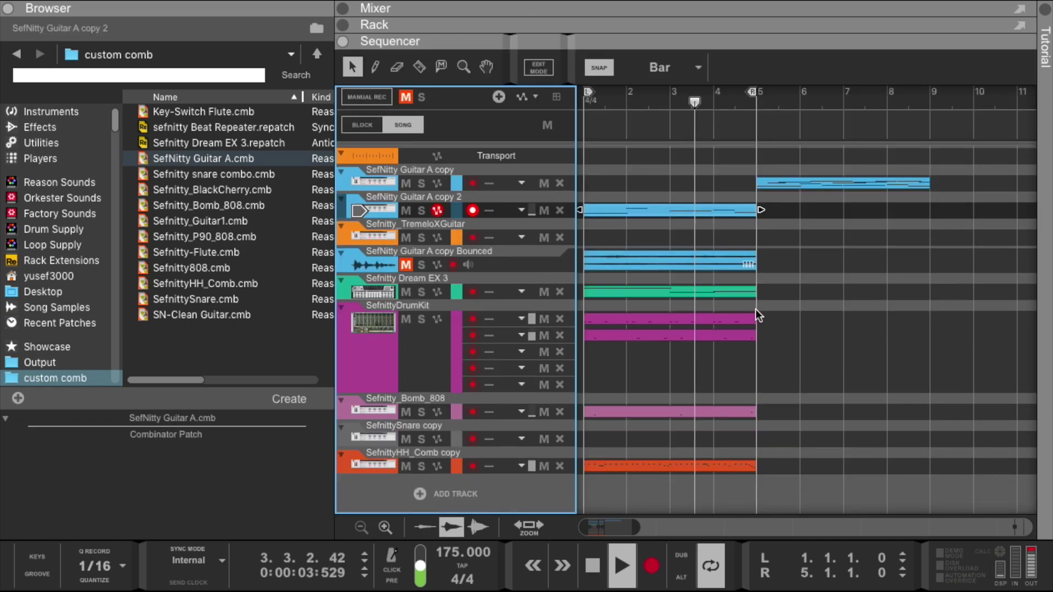
- Duplicate the bounced guitar, Dream EX 3, drum, 808 and hi-hat clips to bar 5, auditioning with the loop end at bar 9 and at bar 5
mouse_move(786, 256)
left_mouse_down()
mouse_move(598, 478)
mouse_move(802, 466)
mouse_move(779, 465)
left_mouse_up()
left_click(710, 228)
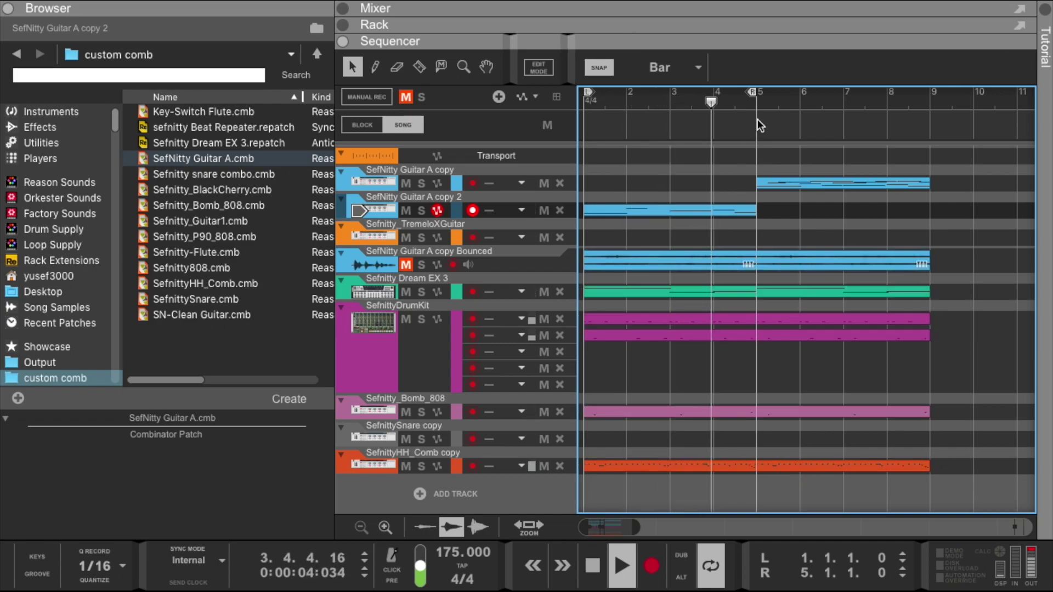
left_click_drag(752, 90, 934, 101)
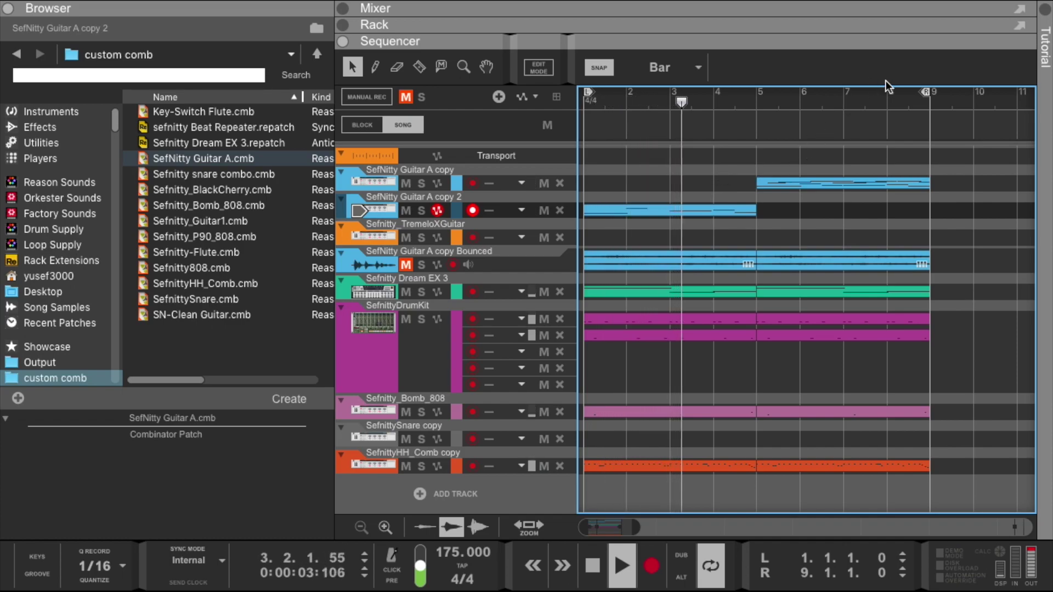
left_click_drag(924, 88, 766, 113)
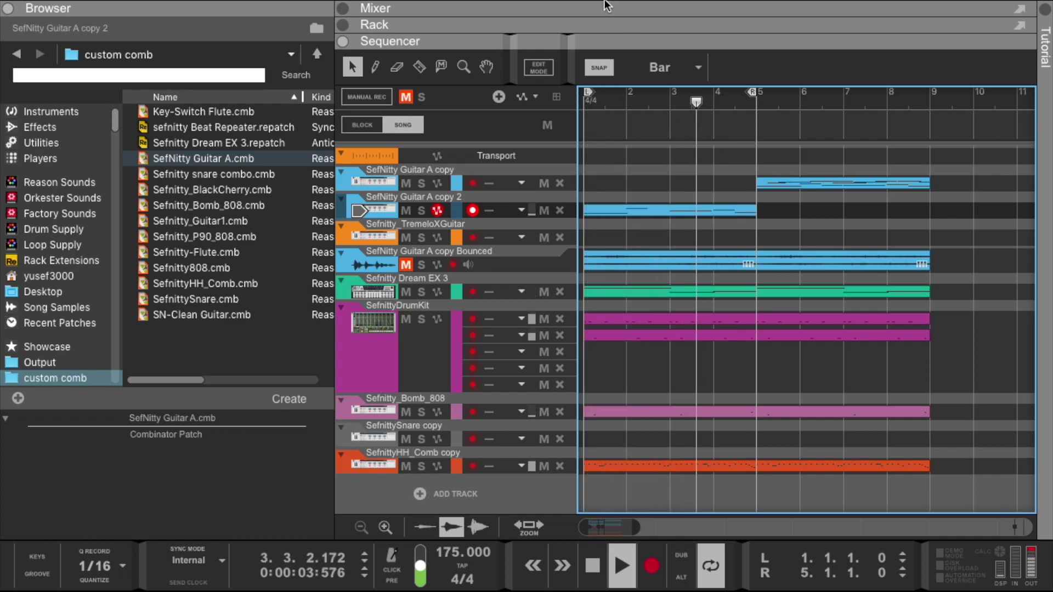
- Enlarge the mixer area above the sequencer and set the loop start to bar 9
mouse_move(730, 18)
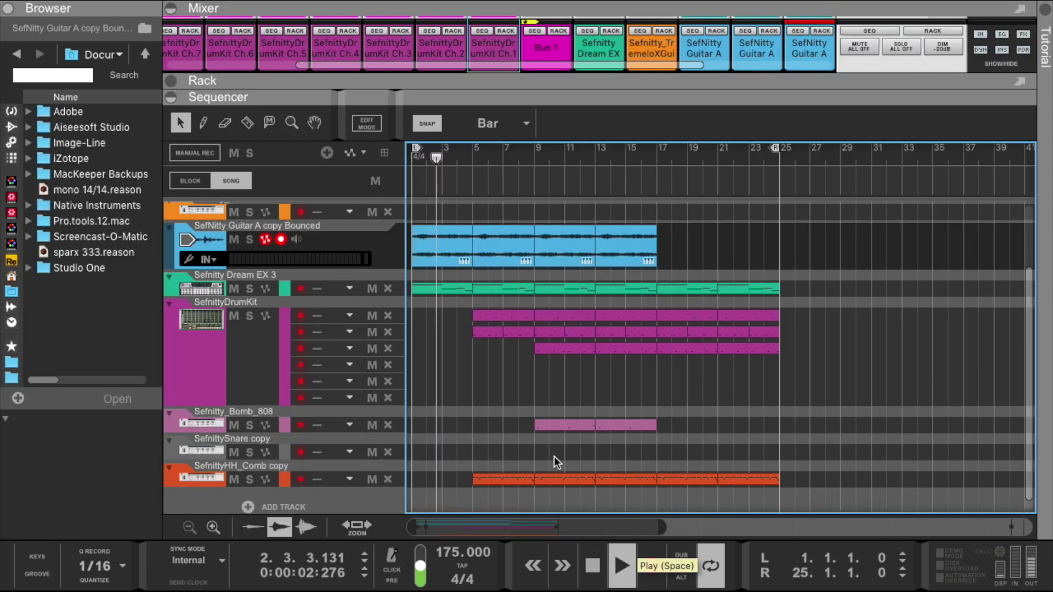
left_click_drag(540, 206, 794, 478)
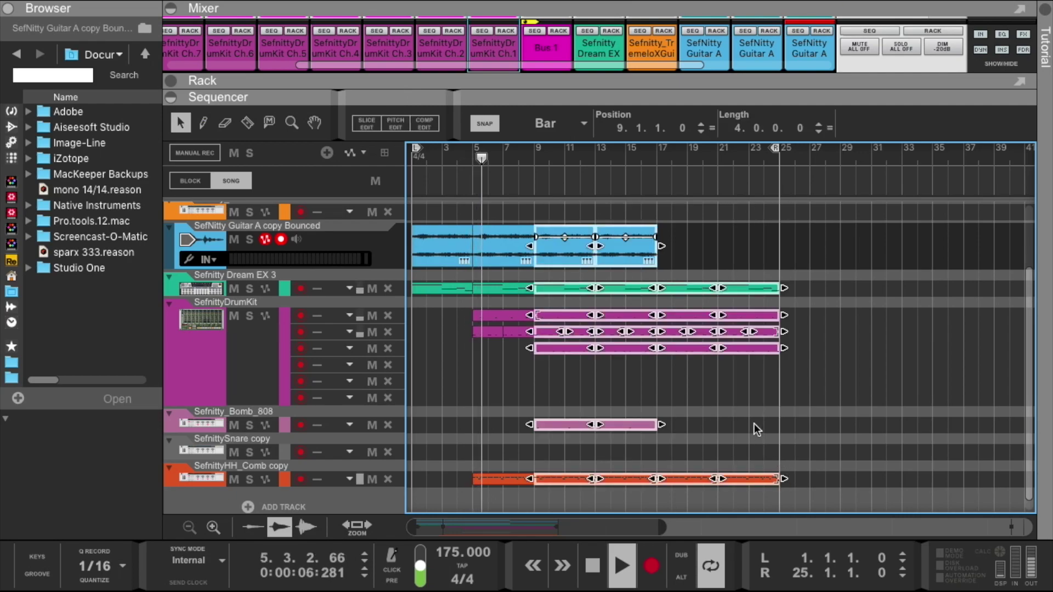
left_click(735, 409)
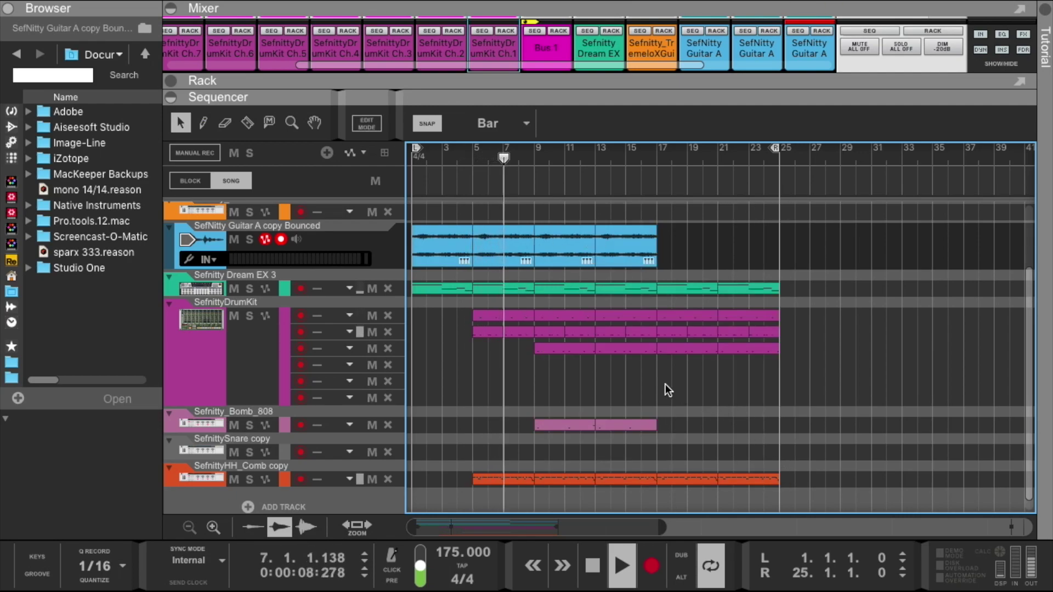
left_click_drag(584, 88, 586, 171)
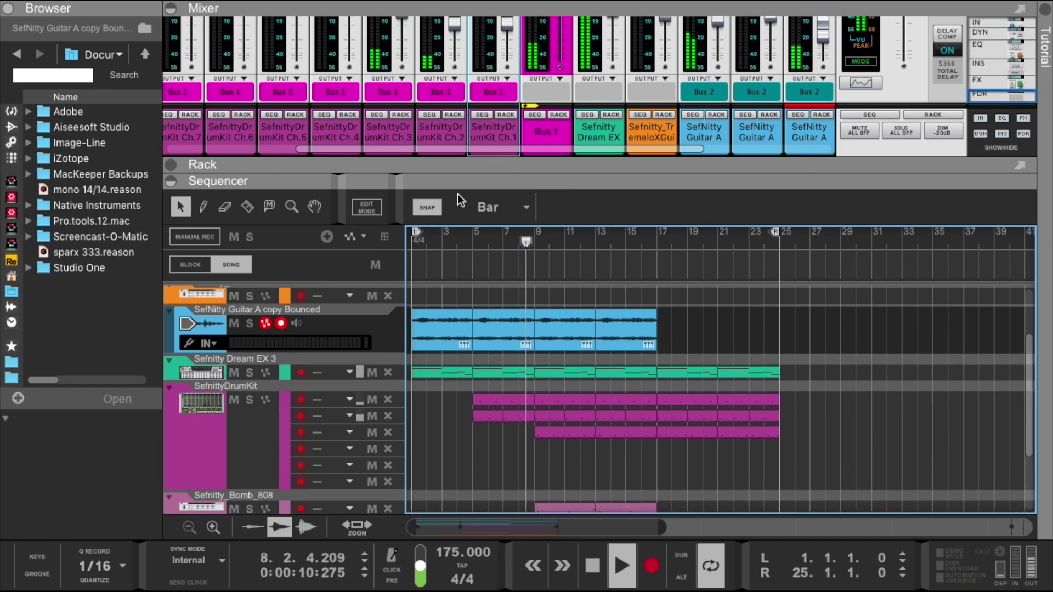
left_click_drag(419, 234, 534, 270)
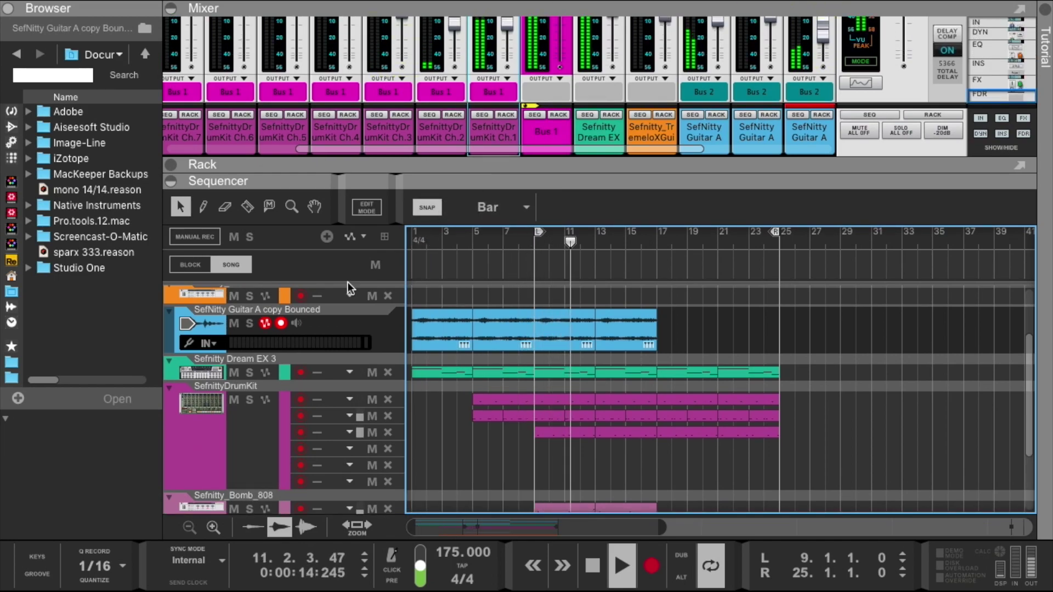
- Select the SefnittyDrumKit track and check which samples its Redrum channels hold, collapsing the rack again
left_click(240, 412)
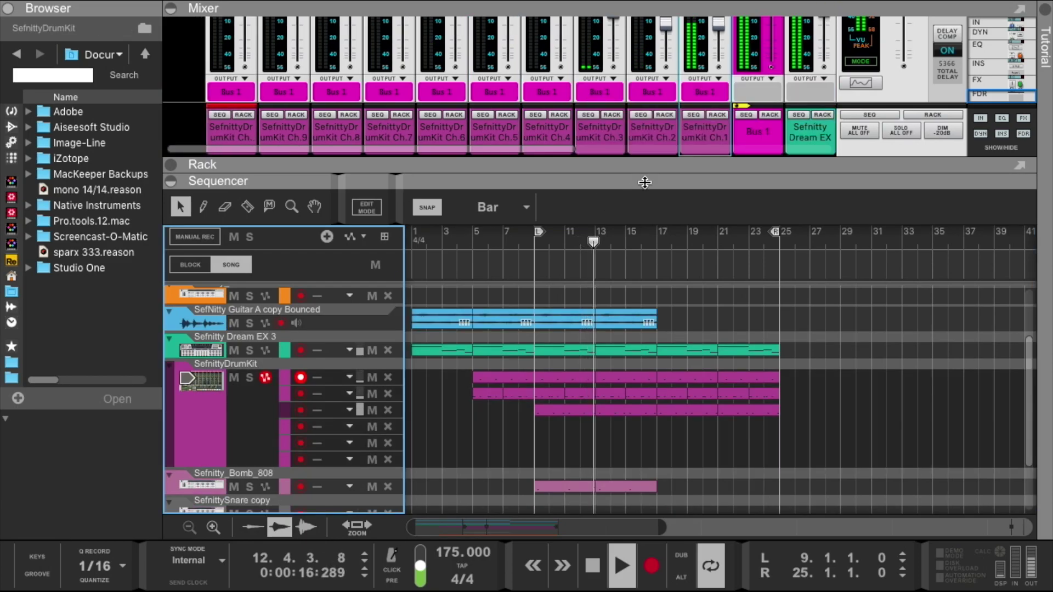
left_click_drag(630, 183, 659, 430)
left_click(759, 181)
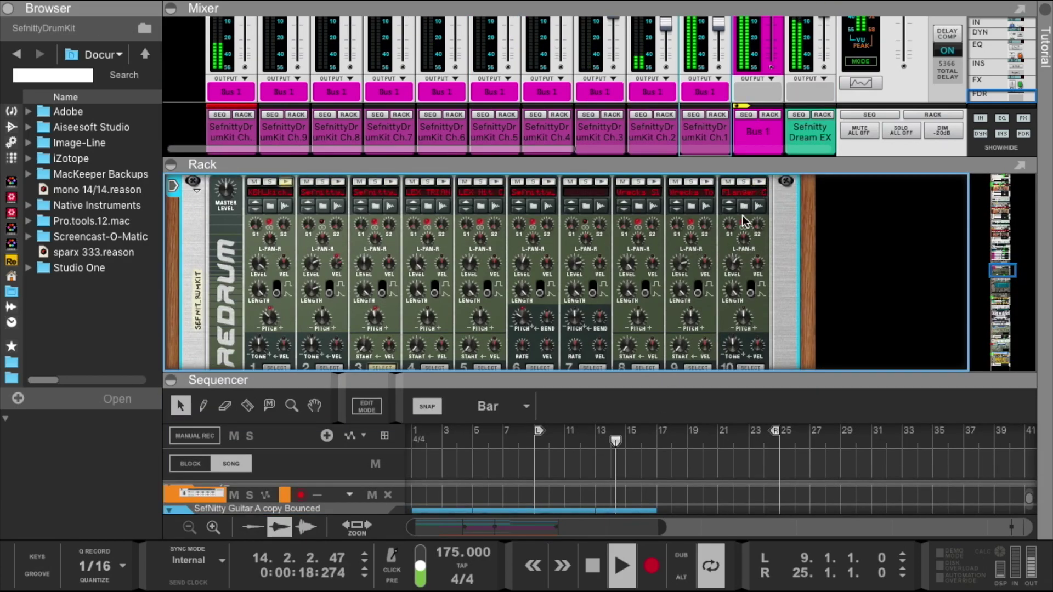
scroll(738, 274, "down", 3)
left_click_drag(689, 382, 655, 165)
- Add a Flanger Crash hit at 9.1.1 in a one-bar clip on the drum kit's fourth lane, and copy the clip to bar 17
left_click(539, 408, "super")
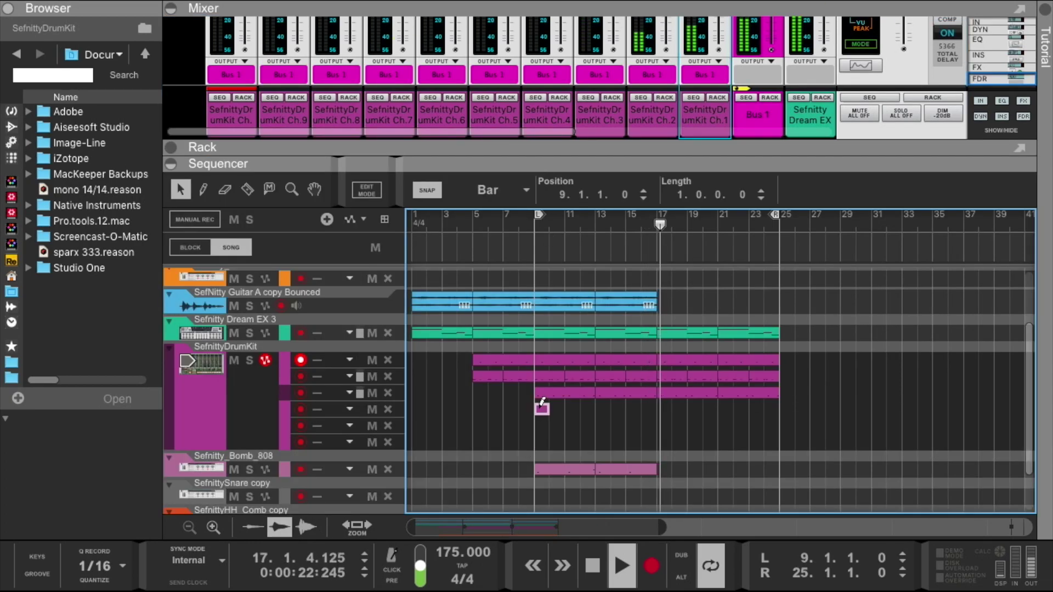
double_click(539, 409)
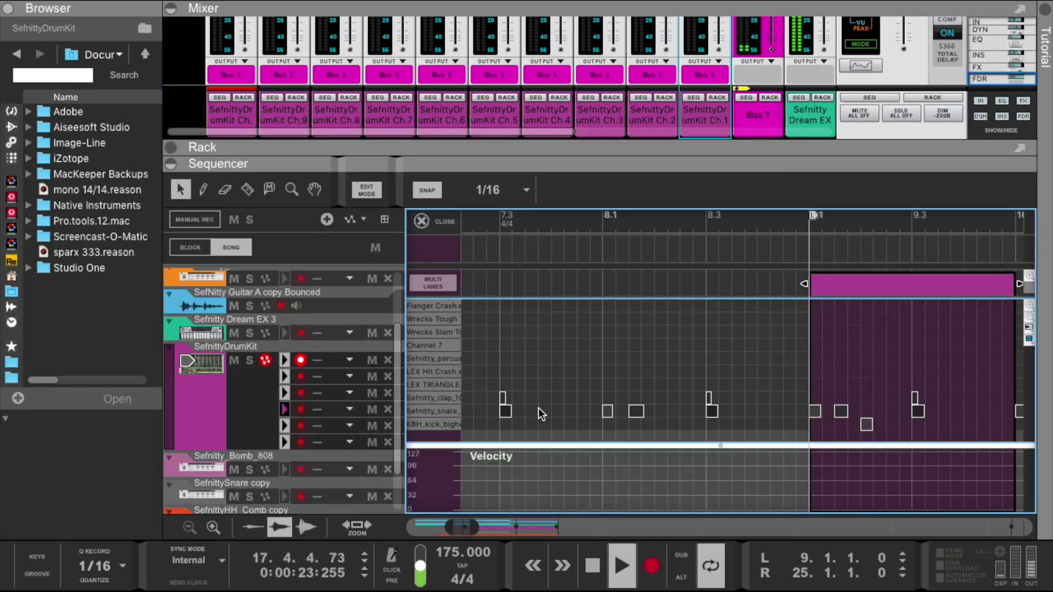
left_click(812, 305, "super")
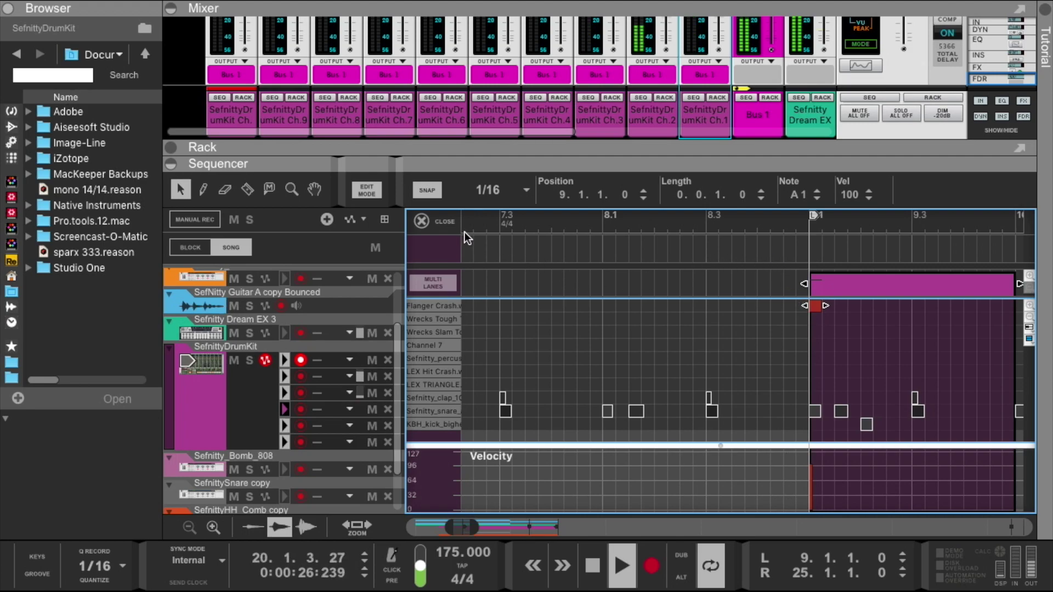
left_click(440, 219)
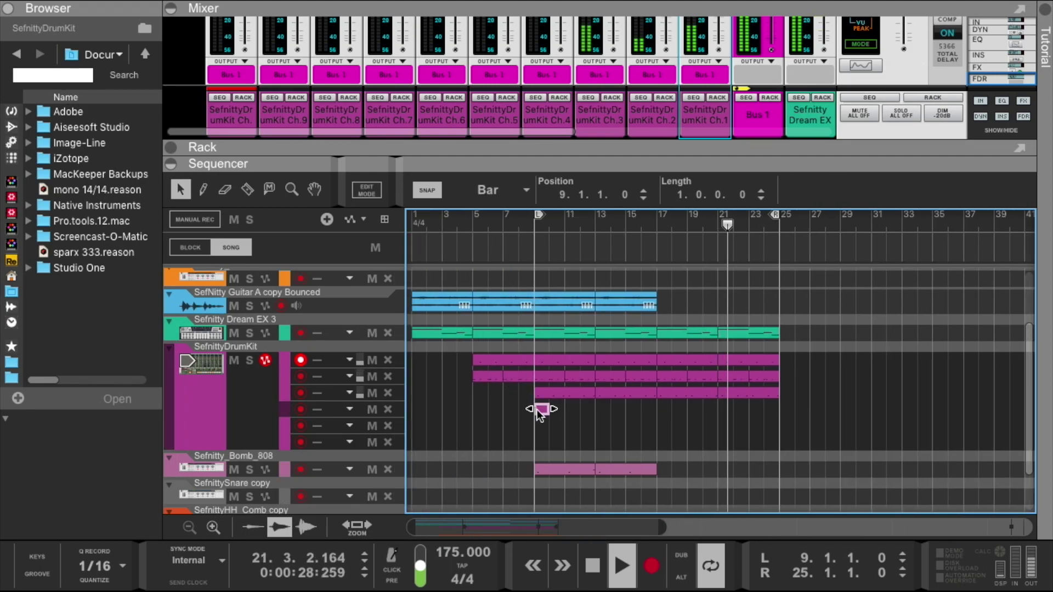
left_click_drag(542, 412, 662, 411)
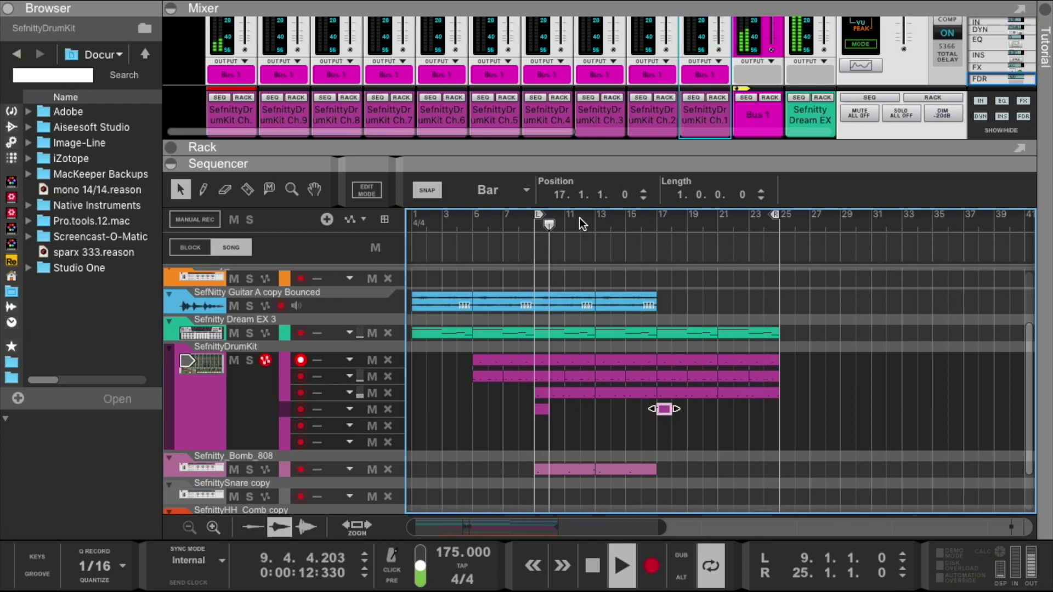
- Lower the level of the Flanger Crash on Redrum channel 10, and set the loop start to bar 1
left_click_drag(580, 165, 592, 354)
scroll(735, 207, "up", 2)
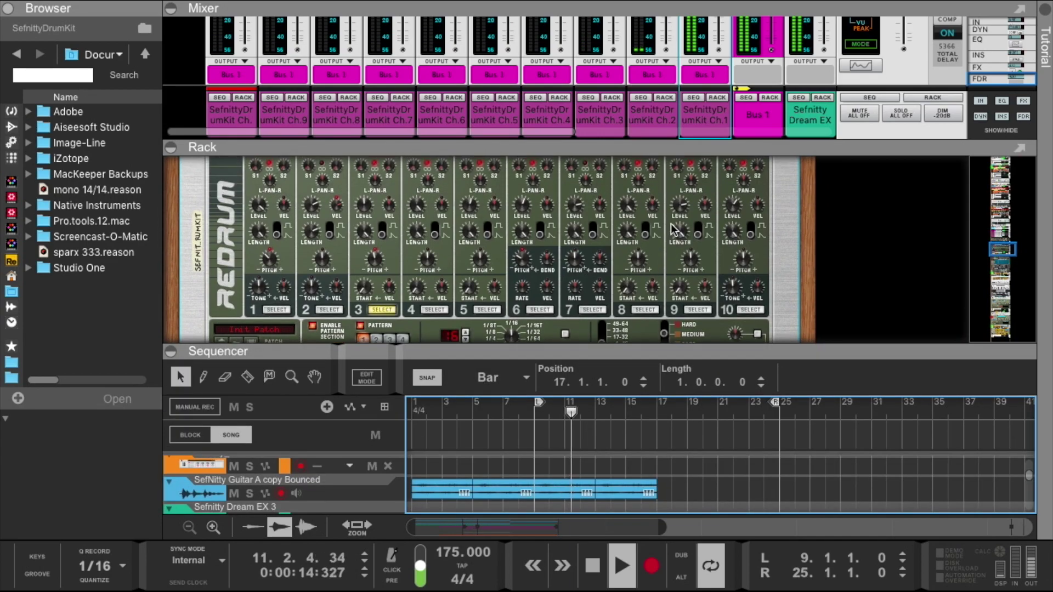
left_click_drag(732, 203, 736, 220)
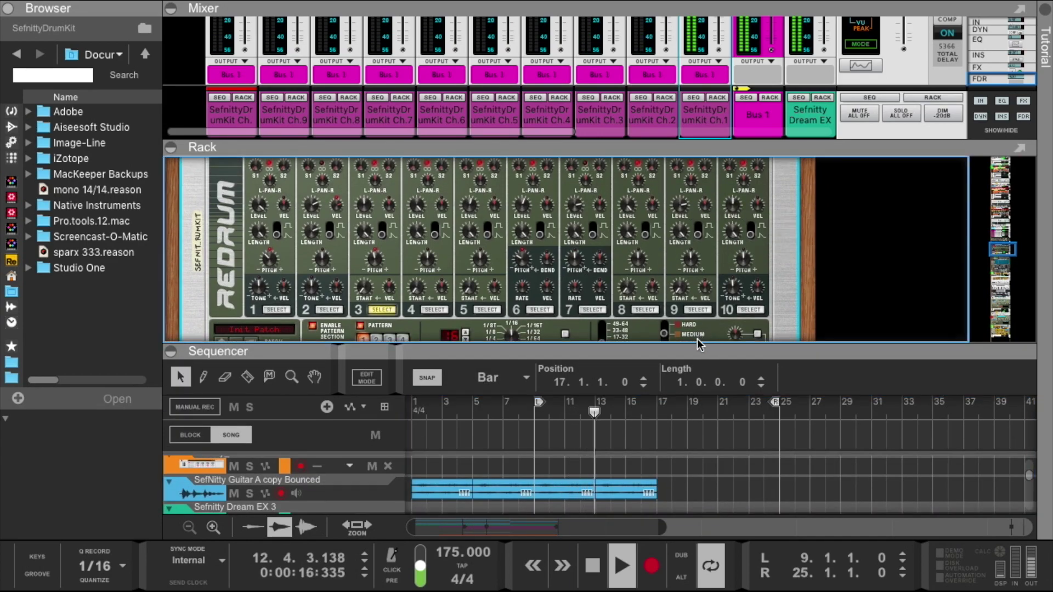
left_click_drag(695, 348, 577, 172)
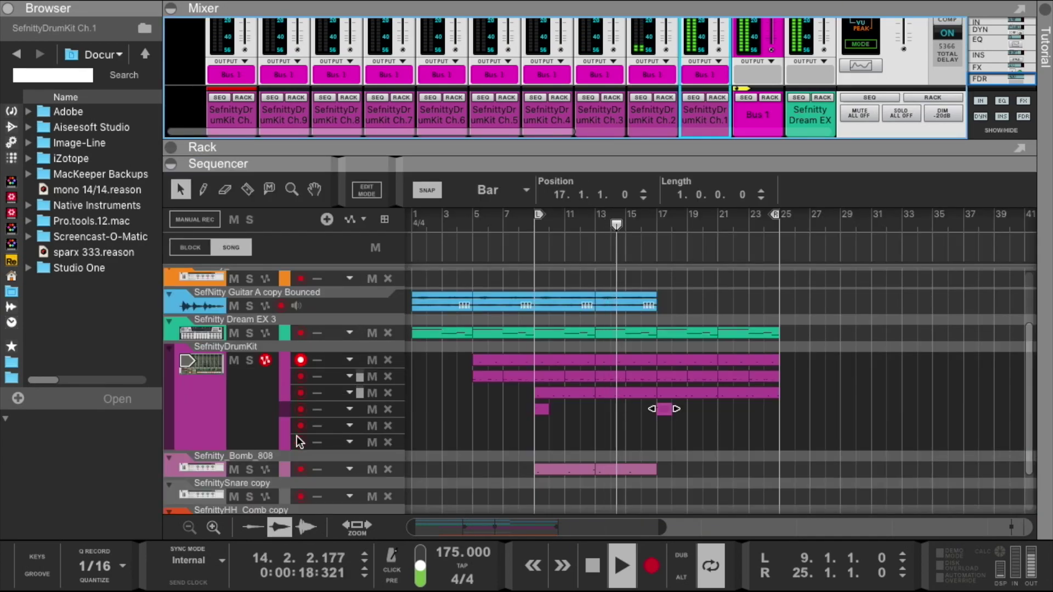
left_click(487, 5)
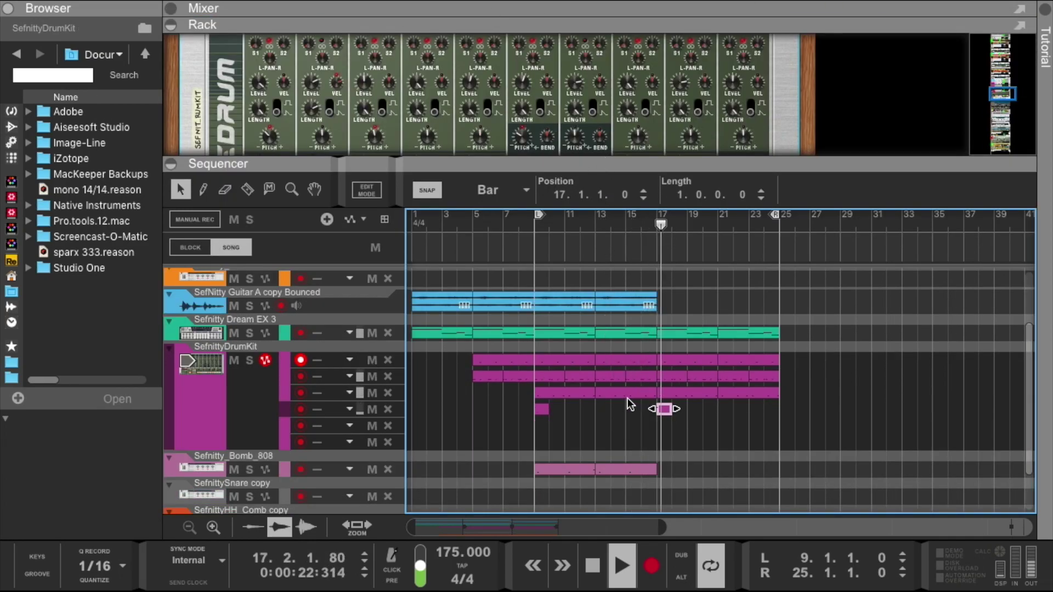
scroll(741, 80, "up", 2)
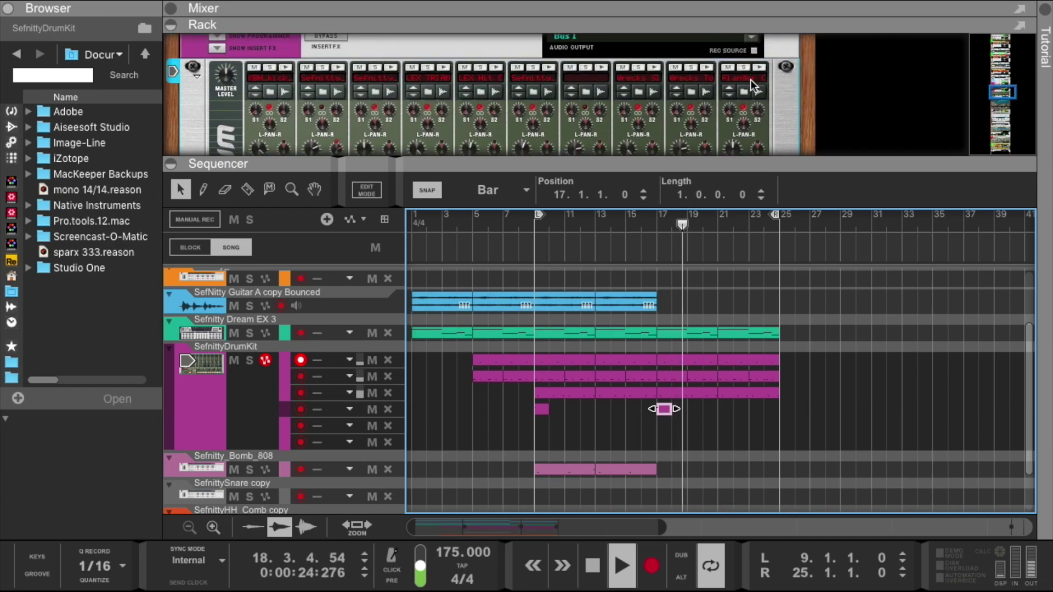
left_click_drag(735, 120, 734, 137)
left_click_drag(537, 215, 365, 222)
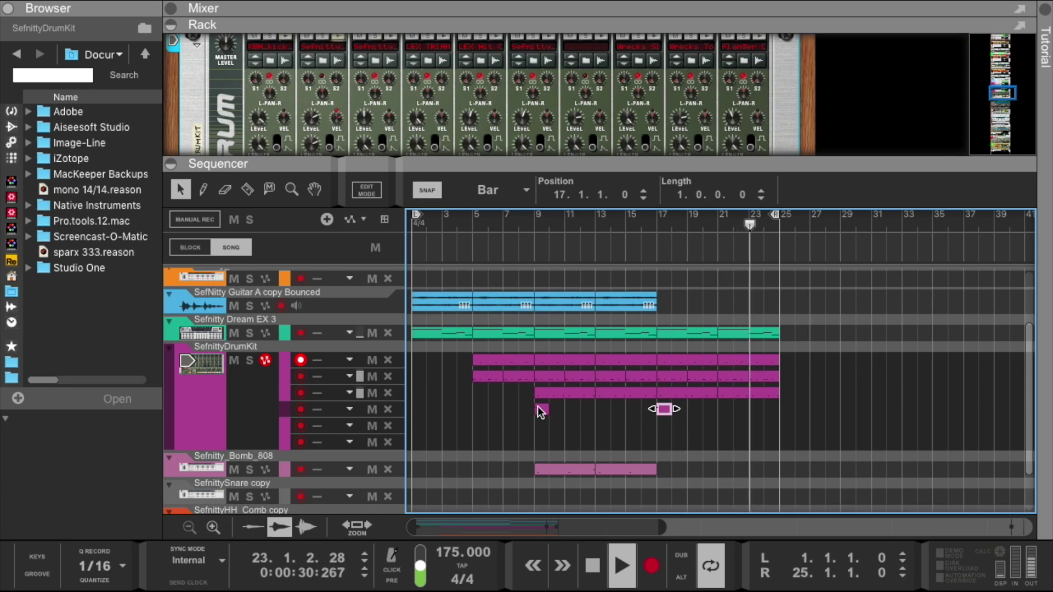
- Audition the arrangement with the loop starting at bar 17 and at bar 9, keeping bar 9, with the rack collapsed
scroll(518, 378, "down", 3)
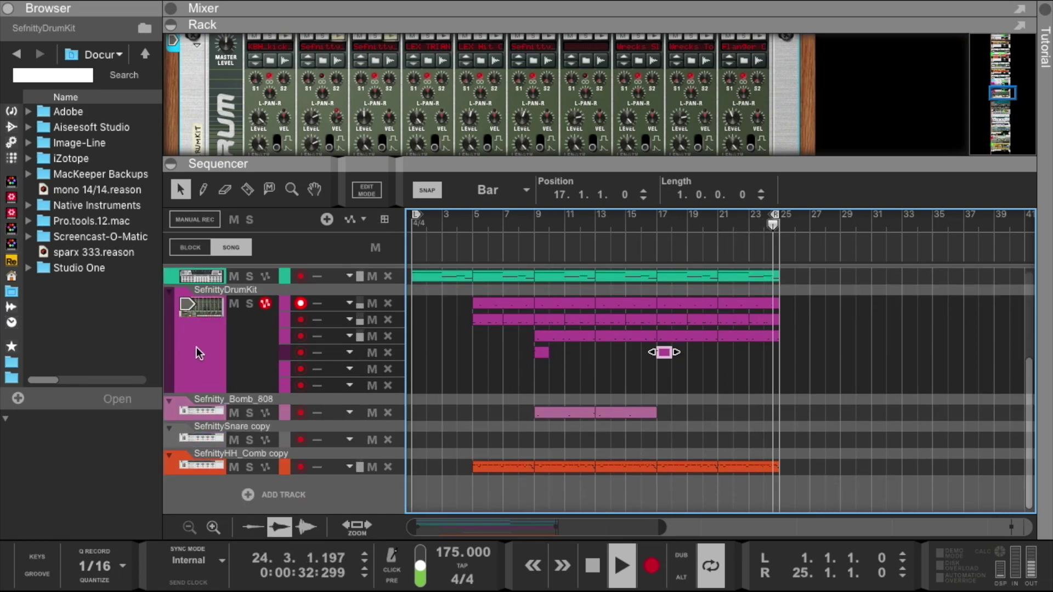
left_click(198, 355)
left_click(496, 40)
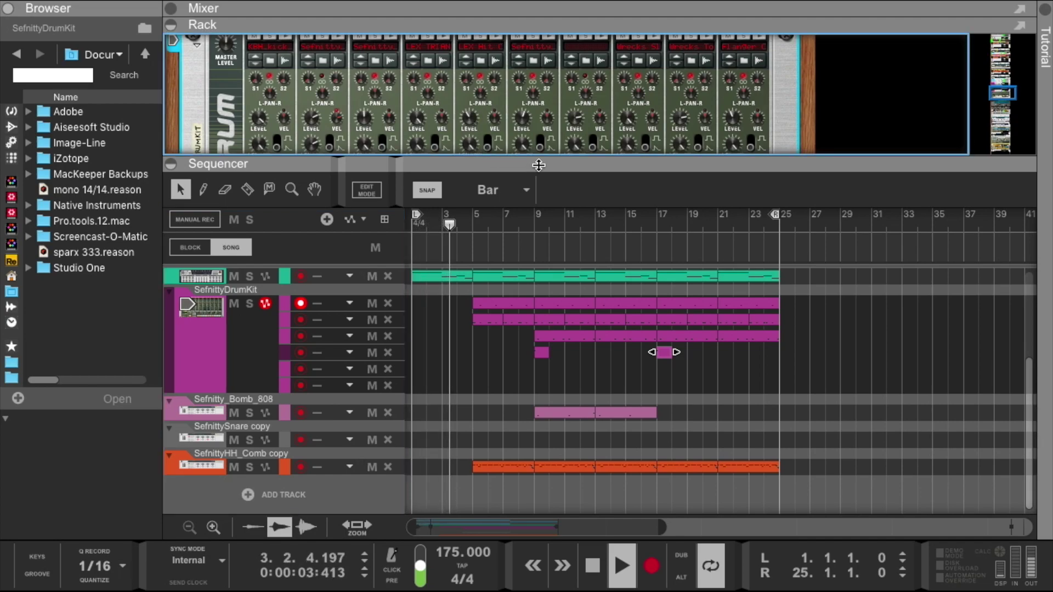
left_click_drag(537, 153, 508, 116)
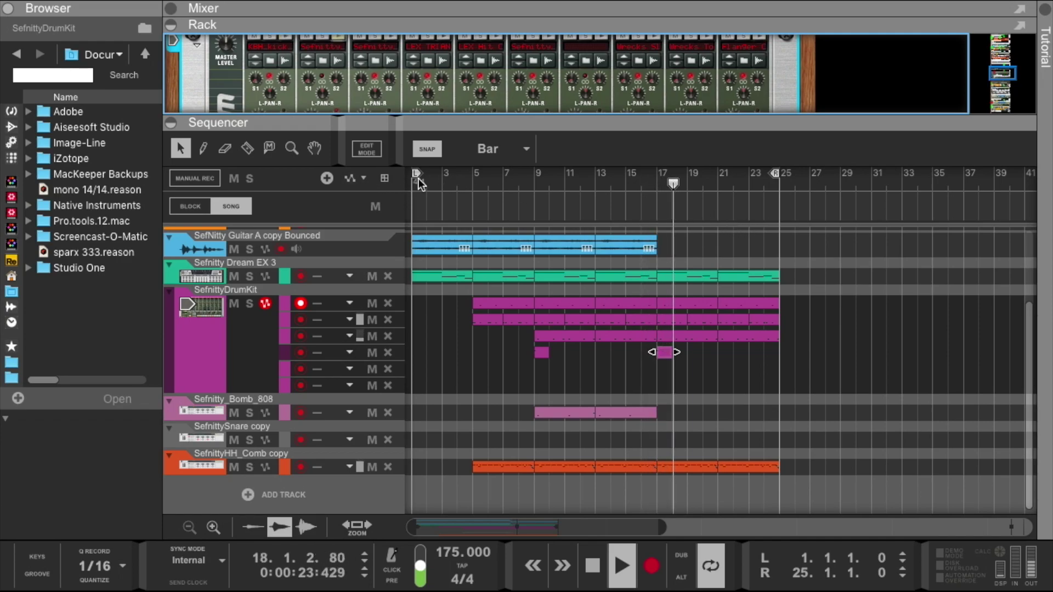
left_click_drag(417, 175, 657, 198)
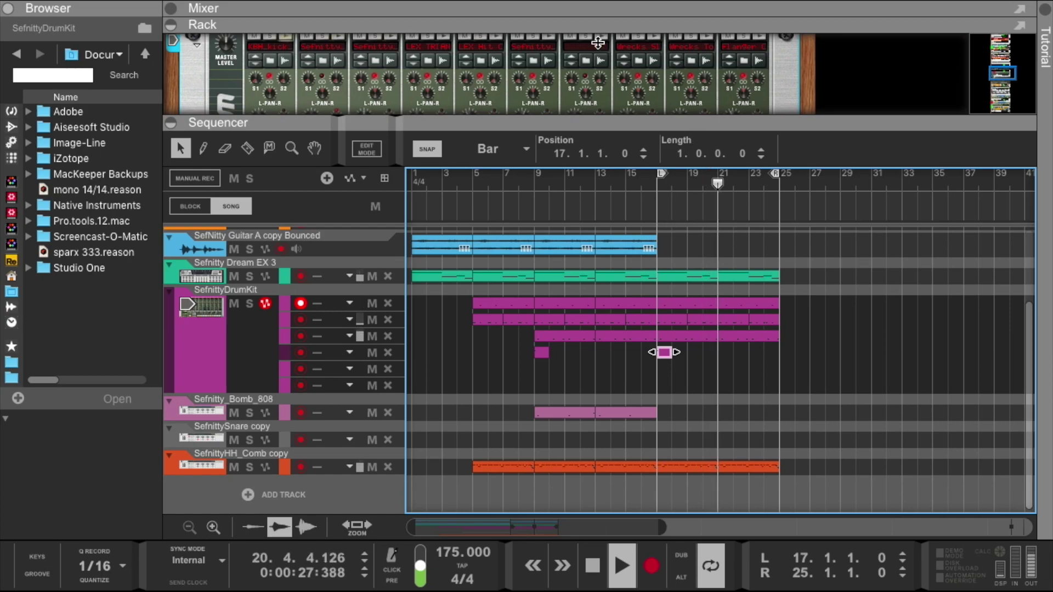
left_click_drag(603, 46, 604, 40)
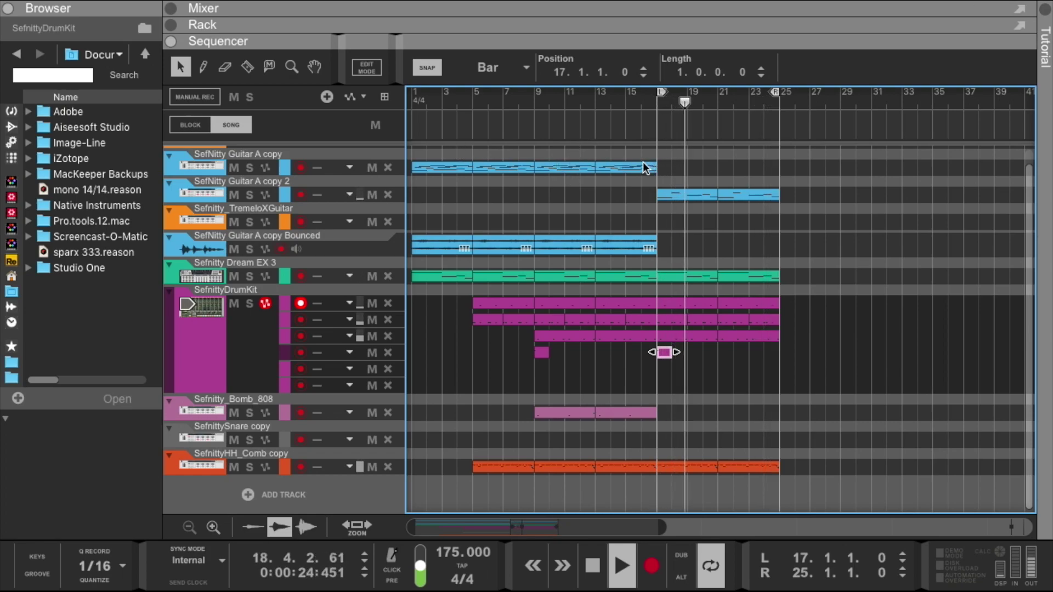
left_click_drag(660, 93, 539, 126)
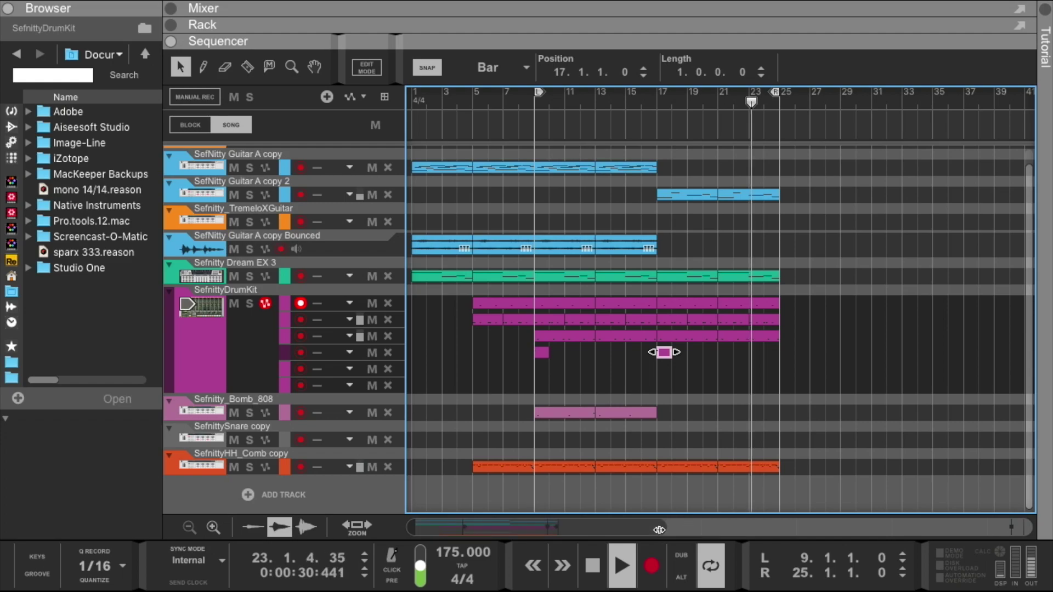
left_click_drag(659, 530, 621, 529)
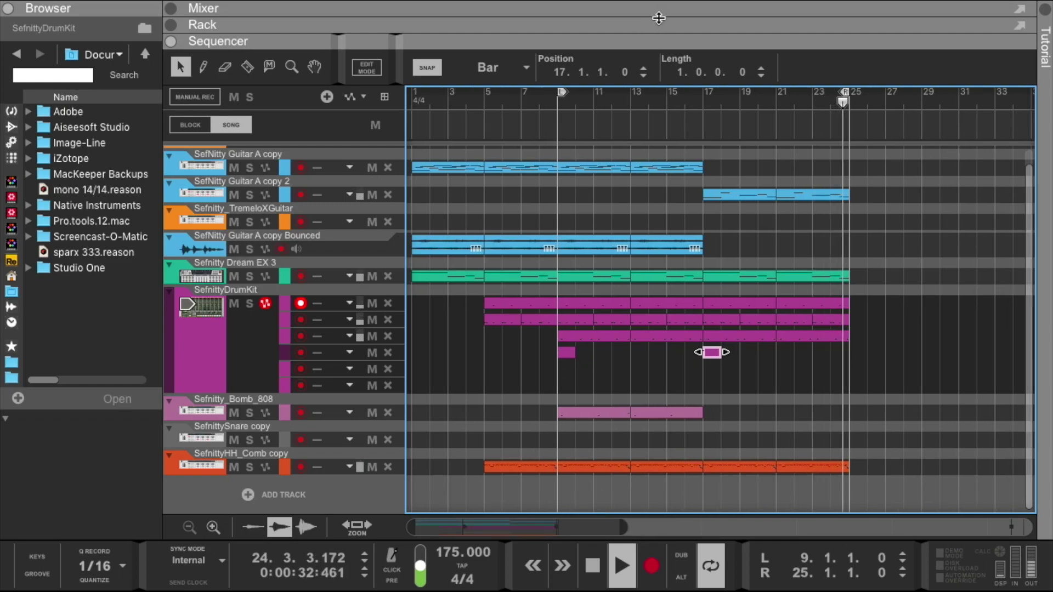
- Show the Master Section's insert effects in the rack and open the Ozone 8 Elements plugin window
left_click_drag(659, 18, 637, 48)
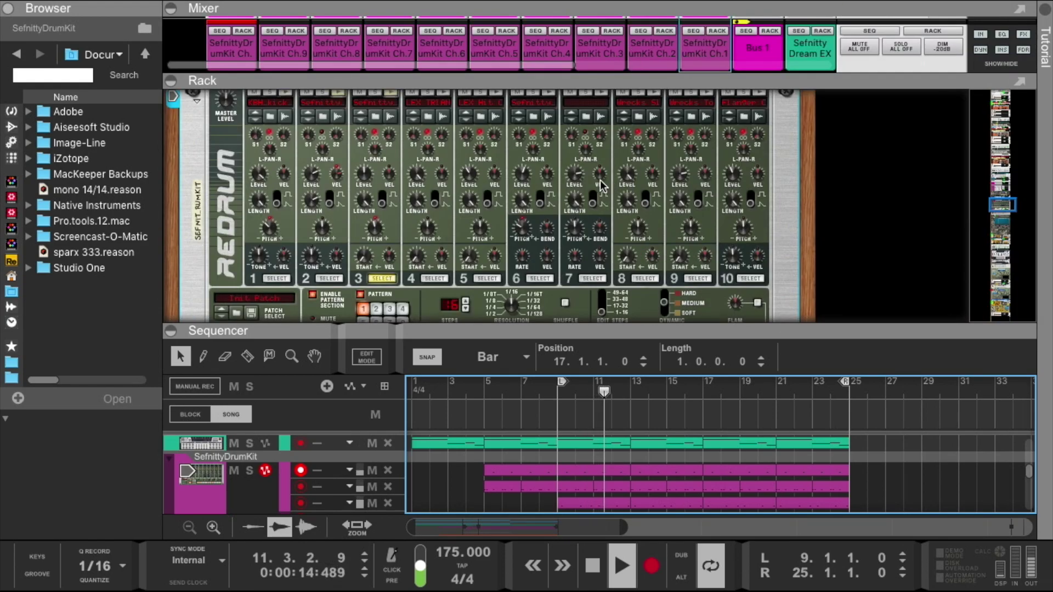
scroll(600, 181, "up", 15)
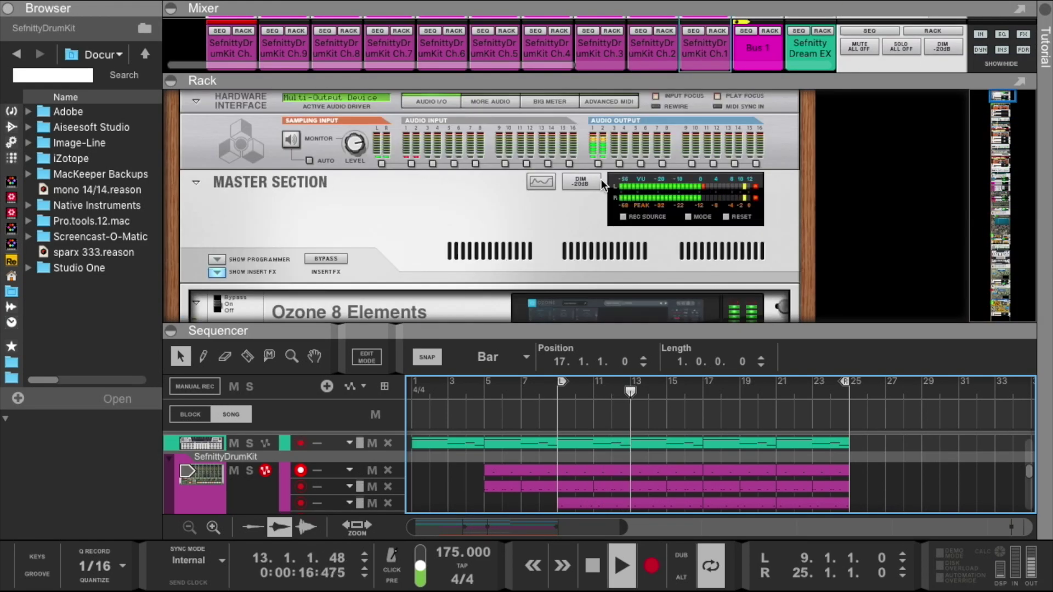
scroll(601, 179, "down", 5)
left_click(604, 207)
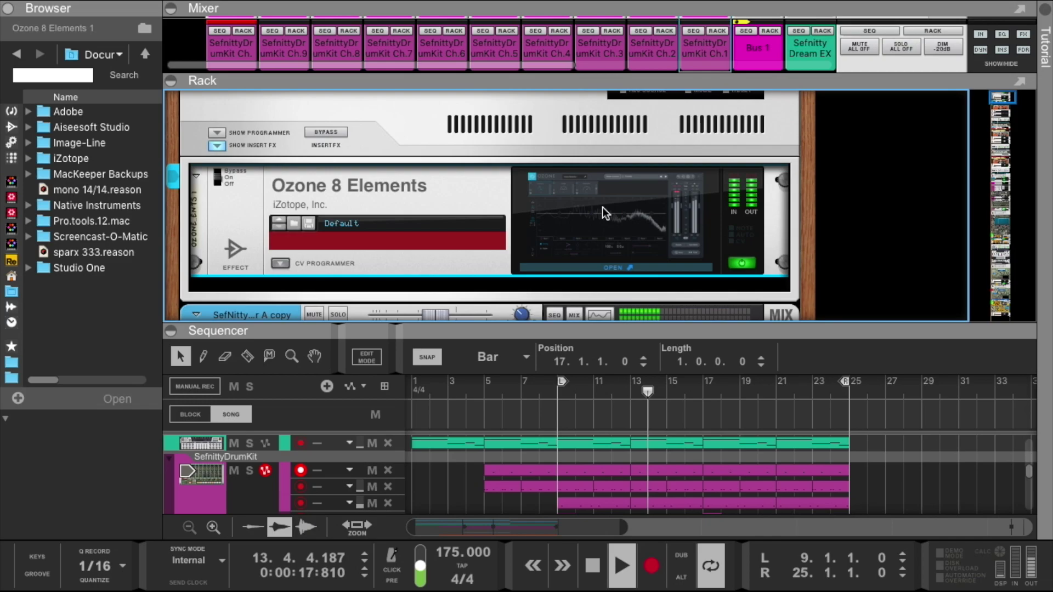
left_click(603, 207)
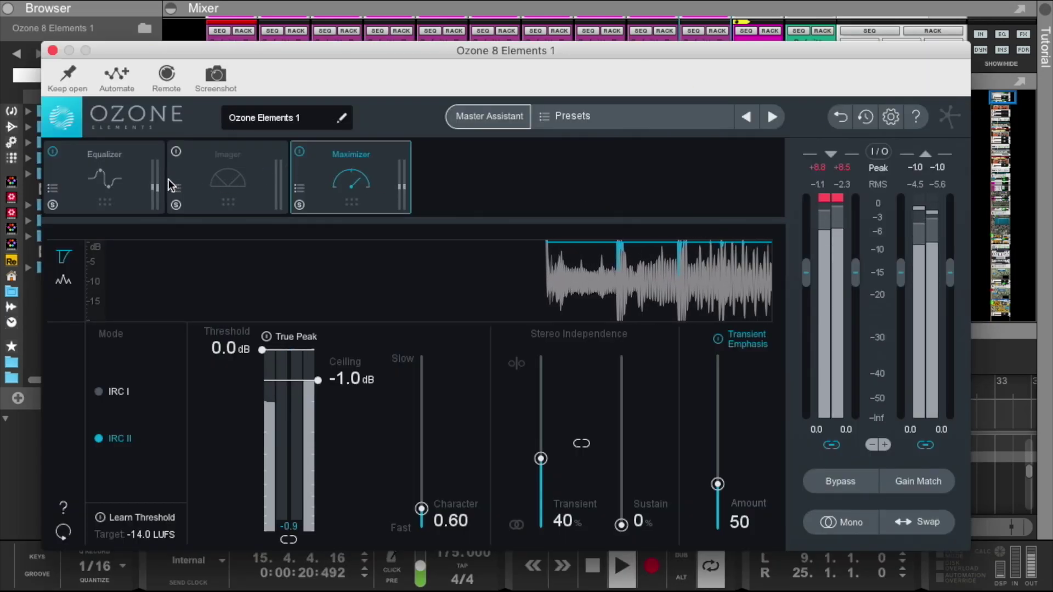
- Turn on the Imager module in Ozone 8 Elements and close the plugin window
left_click(222, 173)
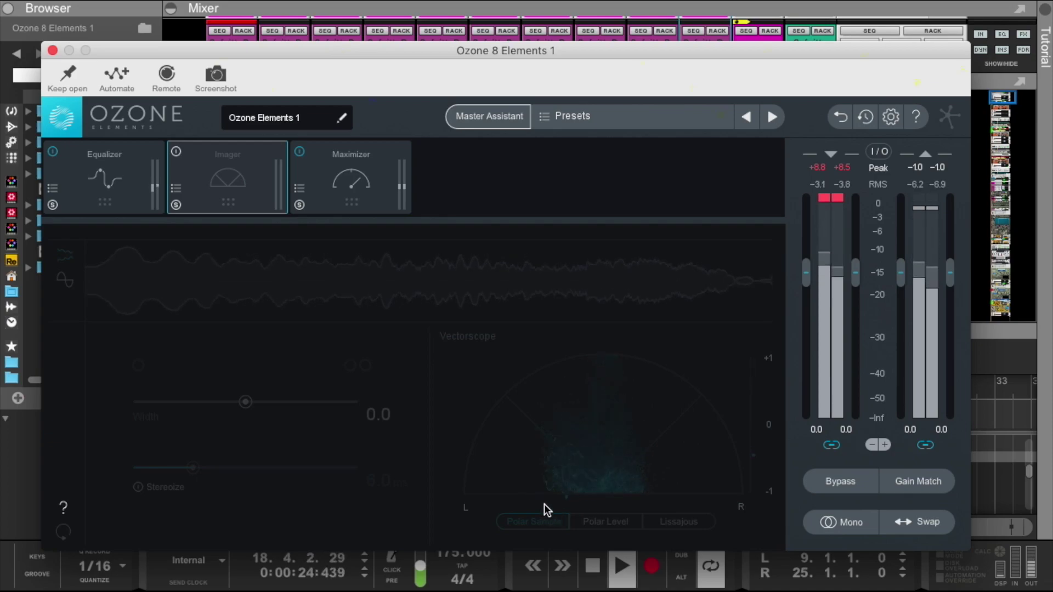
left_click(177, 152)
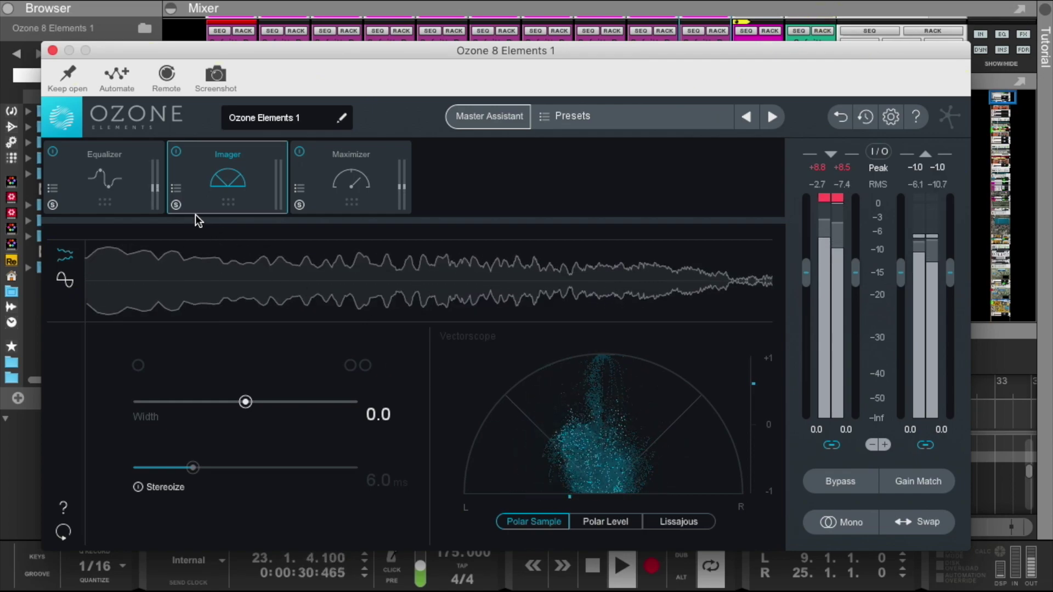
left_click(53, 51)
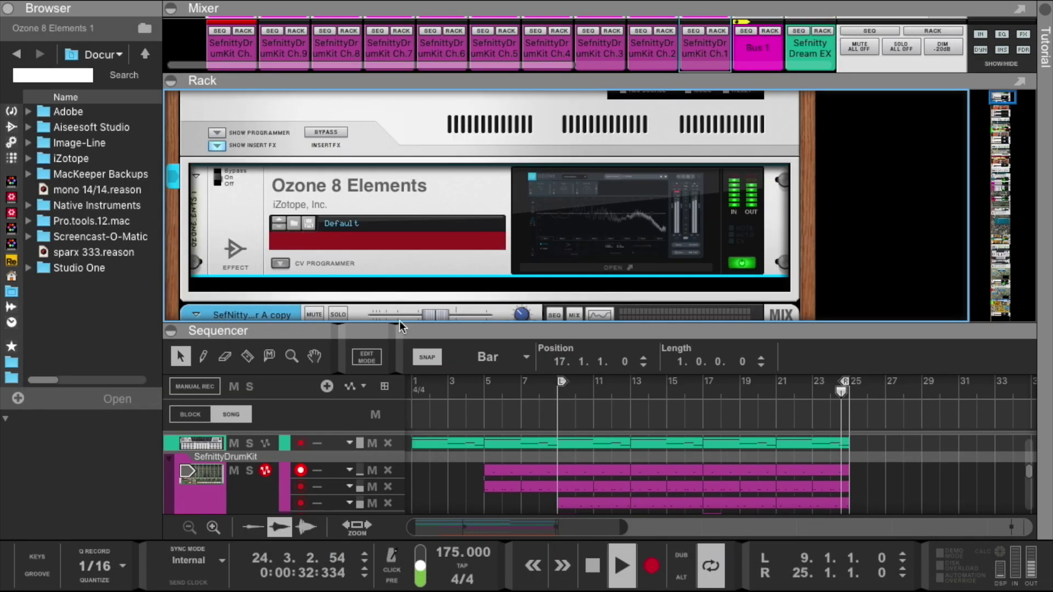
- Set the loop start to bar 1 and bring up the Maximizer module in the Ozone 8 Elements plugin window
left_click(557, 385)
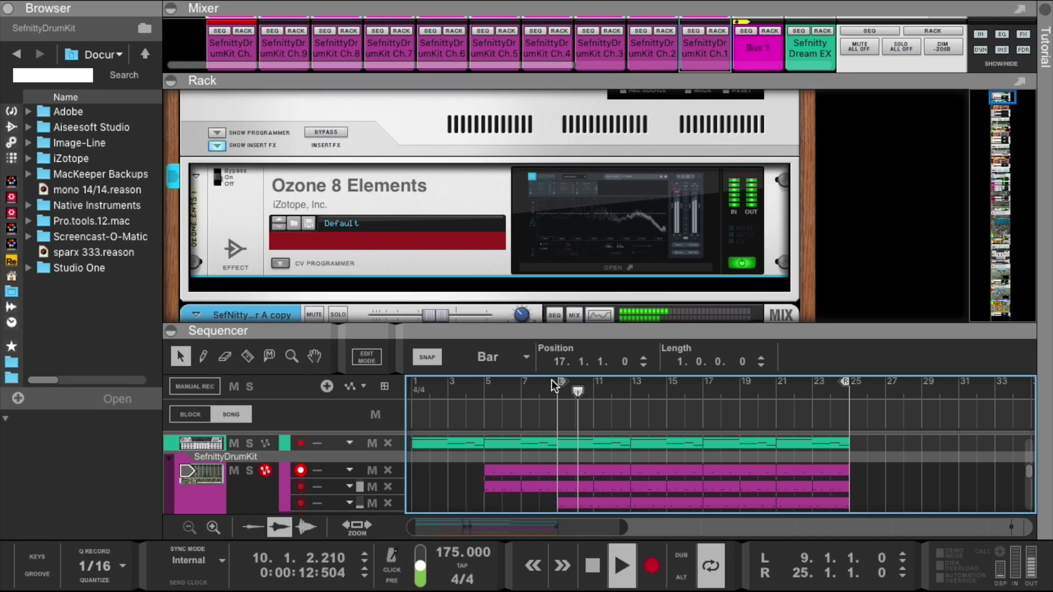
left_click(588, 234)
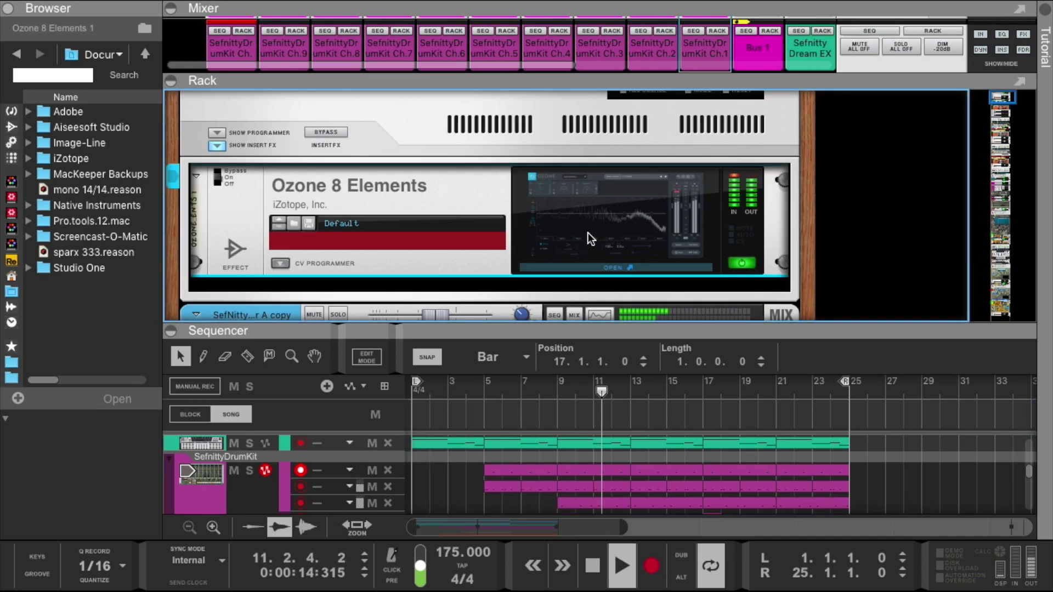
double_click(423, 233)
left_click(350, 185)
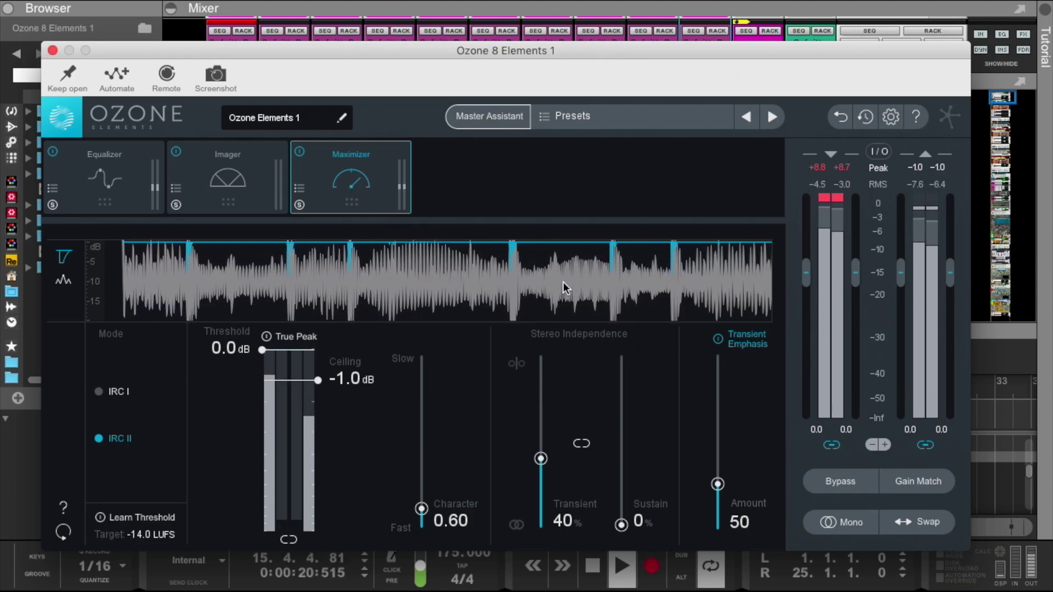
- Set the Ozone Equalizer's band 1 low shelf to 171 Hz and -1.0 dB, and check the Maximizer and Imager before closing the plugin window
left_click(107, 182)
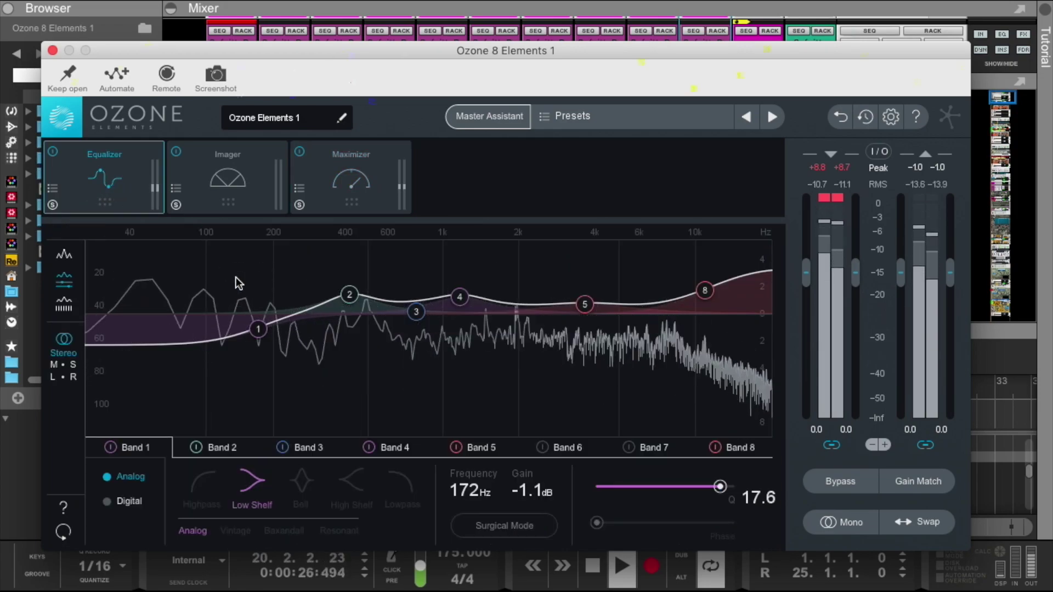
left_click_drag(260, 332, 256, 328)
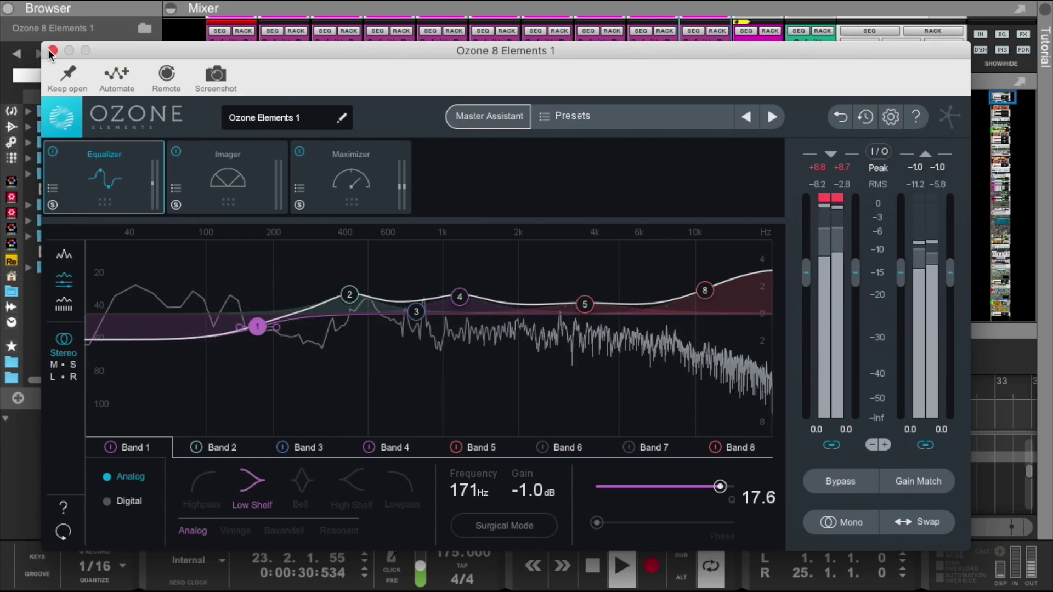
left_click(347, 179)
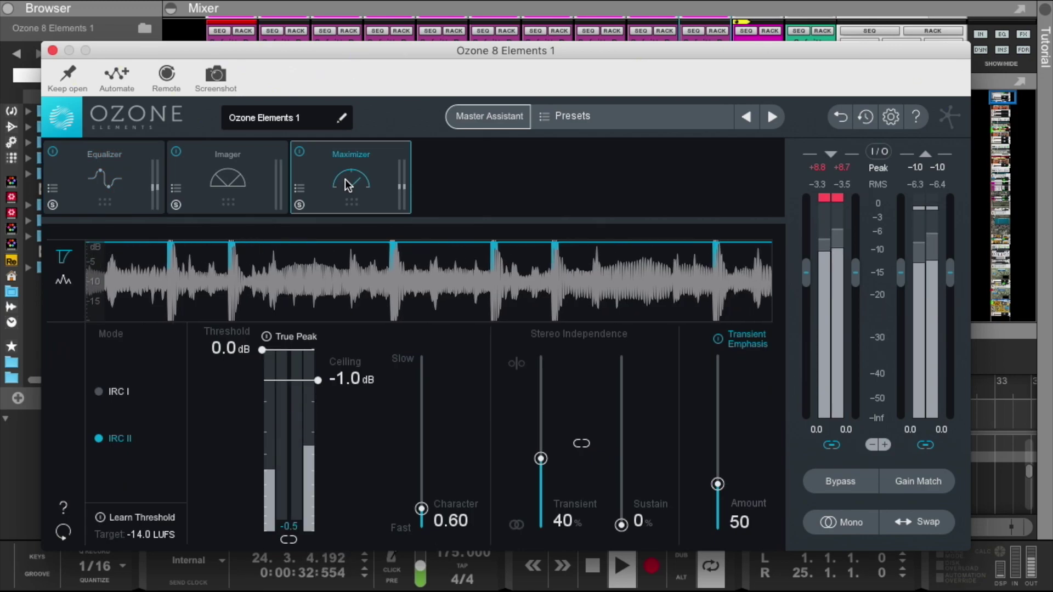
left_click(232, 180)
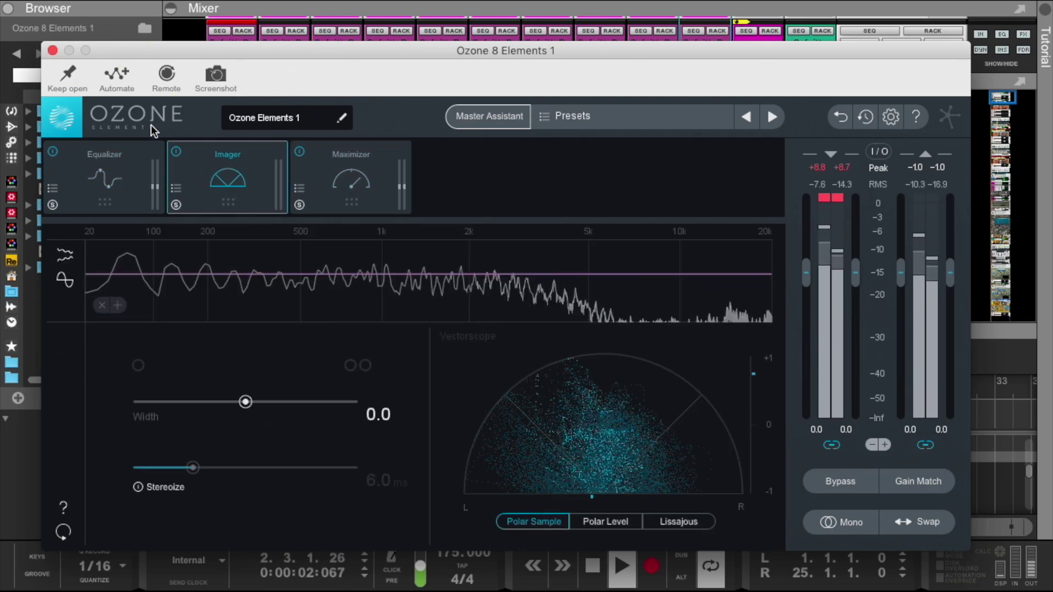
left_click(53, 51)
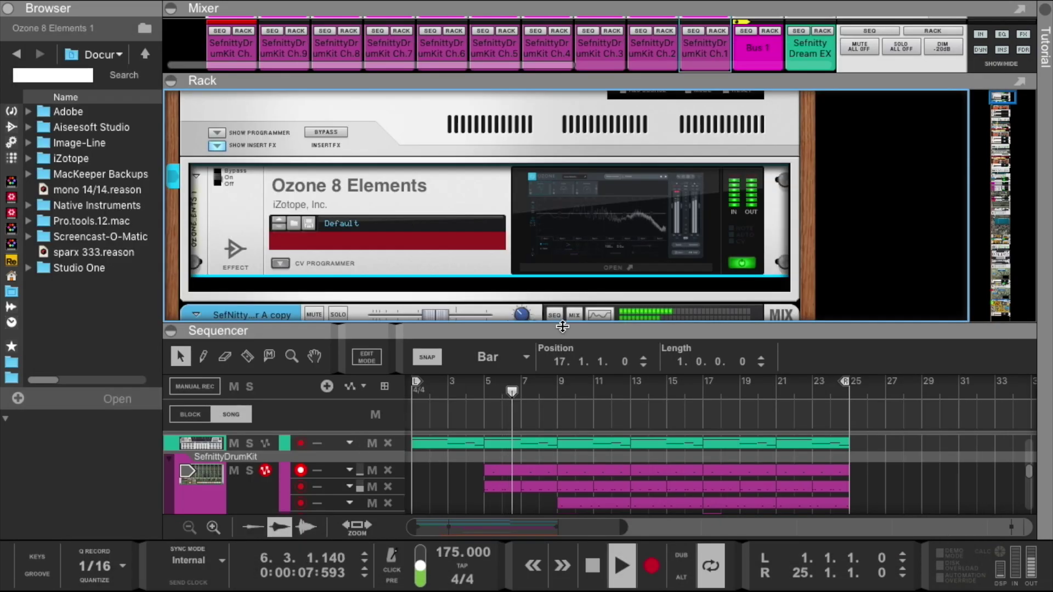
- Audition the arrangement in an enlarged sequencer with the loop starting at bar 9, bar 1 and bar 17
left_click_drag(562, 327, 435, 153)
scroll(483, 332, "up", 4)
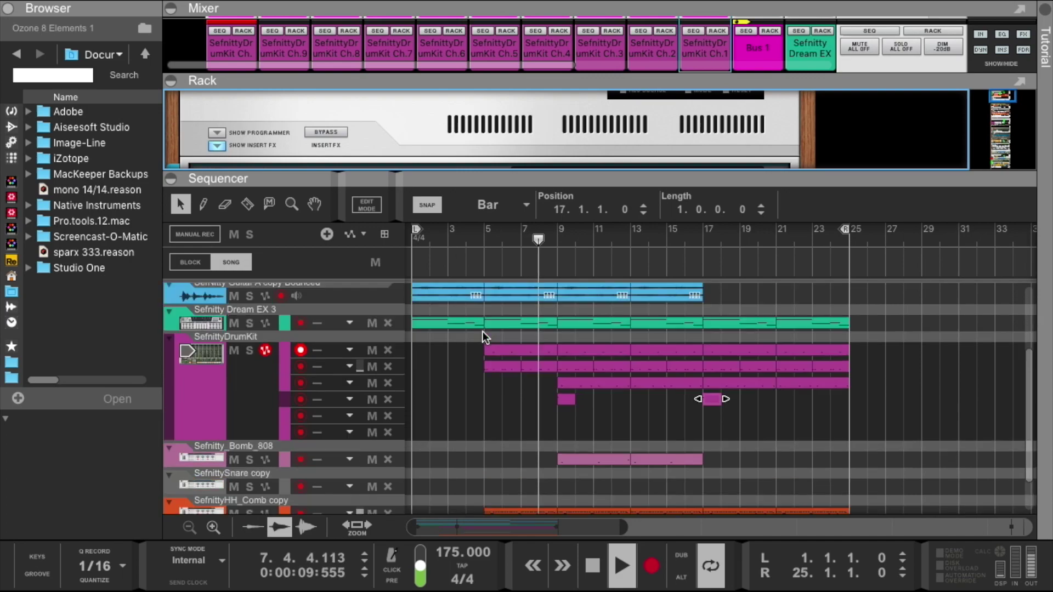
left_click_drag(415, 233, 552, 255)
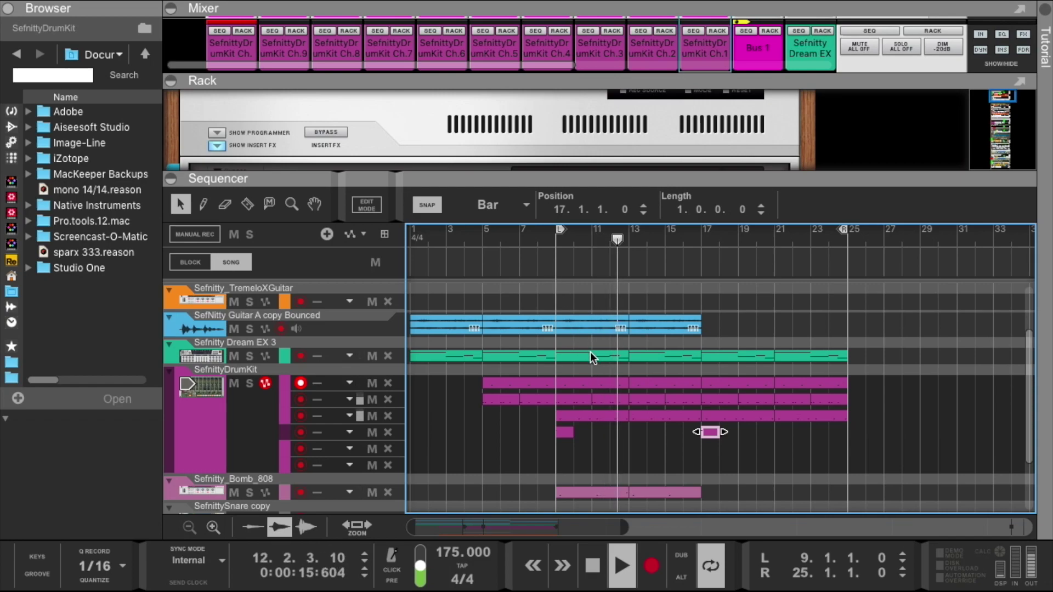
scroll(602, 363, "up", 3)
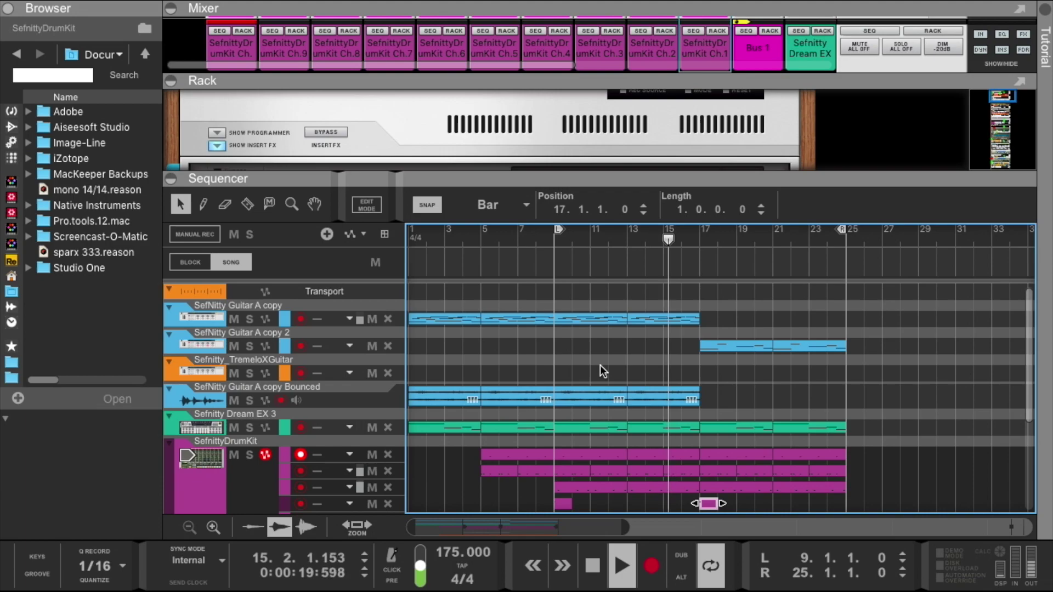
left_click_drag(559, 236, 413, 240)
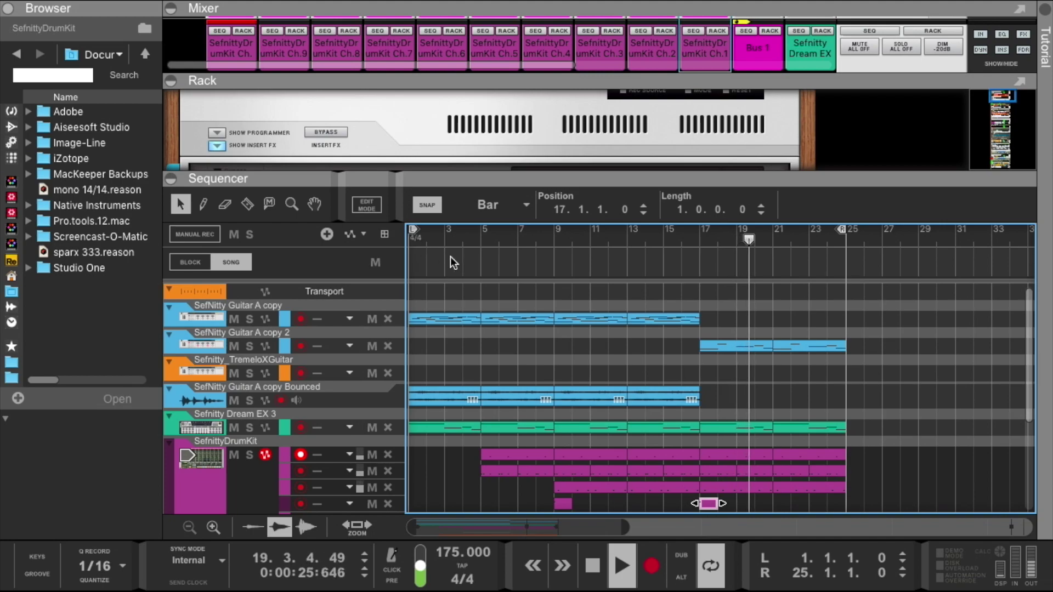
left_click_drag(417, 229, 698, 244)
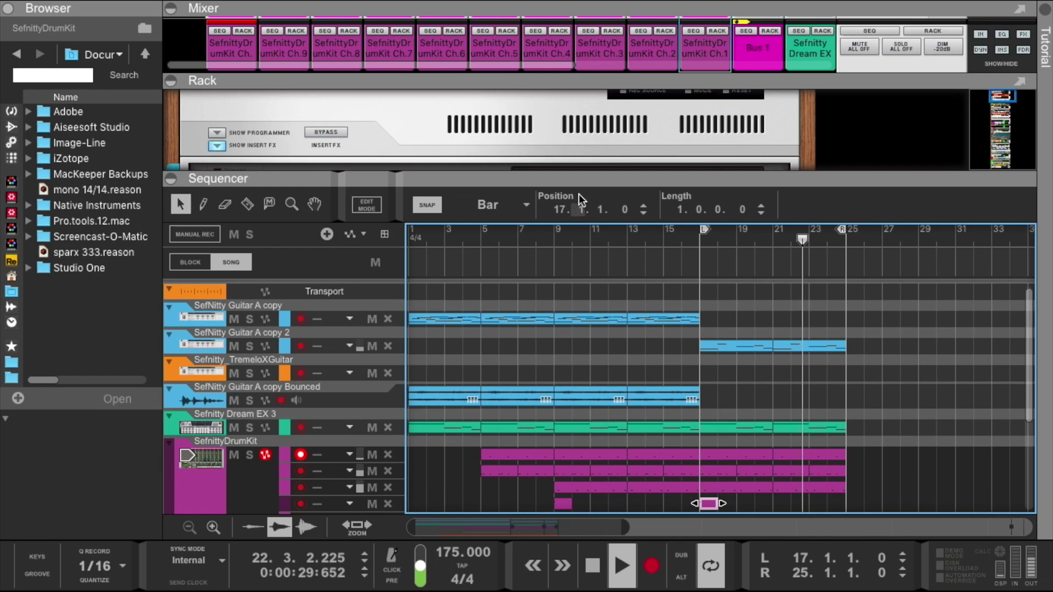
- Expand the sequencer over the mixer and rack, with the timeline zoomed in slightly, and set the loop start to bar 1
left_click_drag(573, 184, 574, 44)
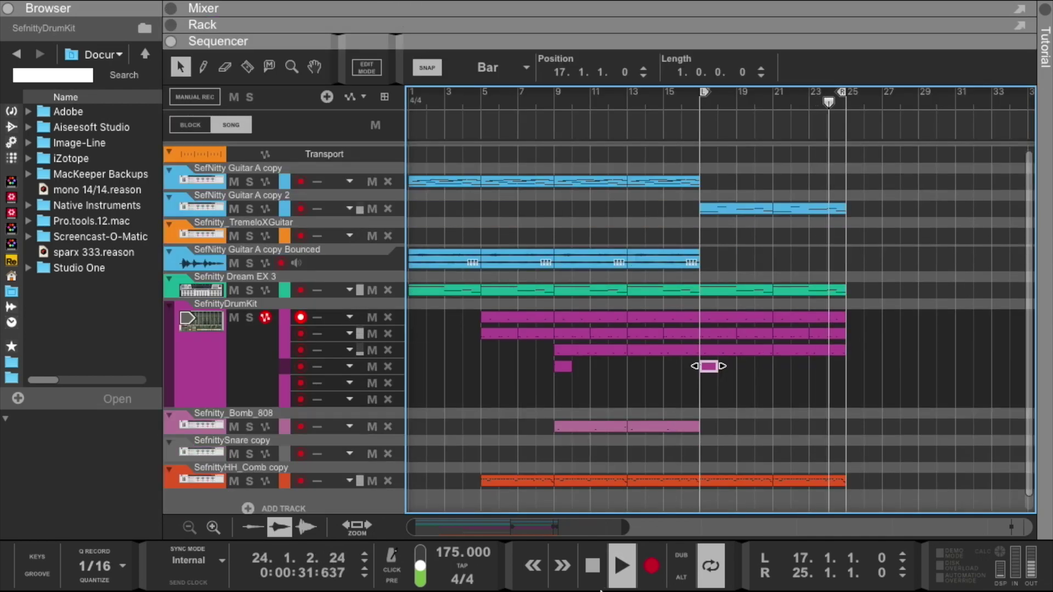
left_click_drag(624, 531, 591, 532)
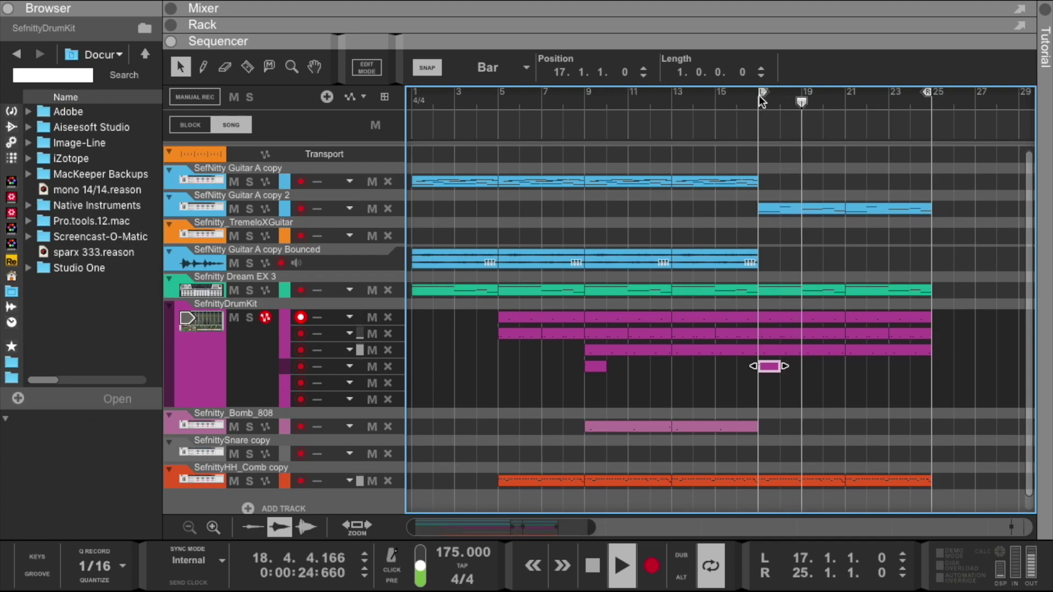
left_click_drag(762, 92, 272, 120)
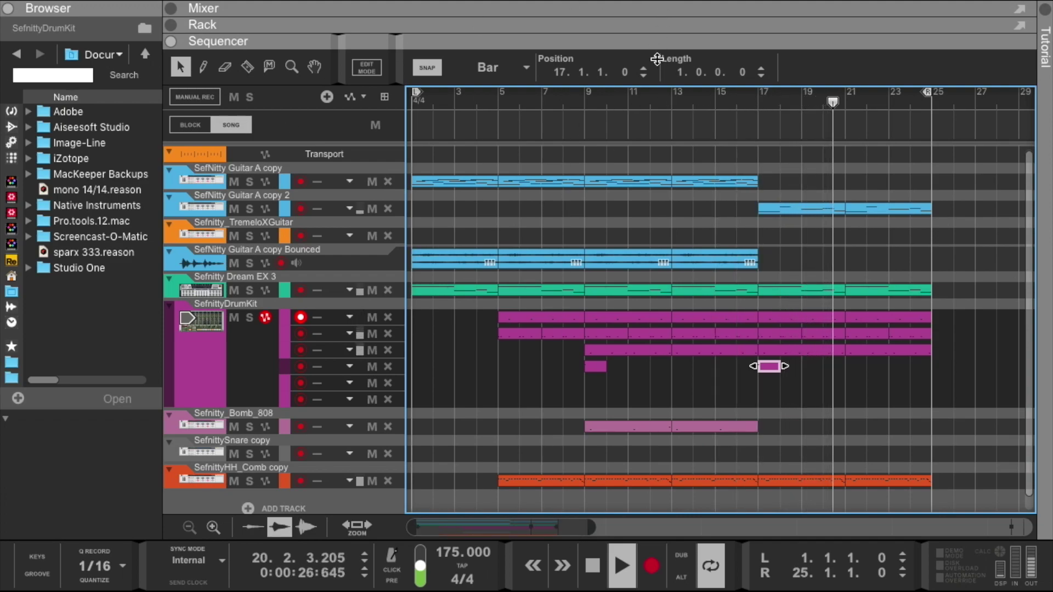
- Enlarge the mixer to inspect the Master Compressor's threshold, and shrink the mixer again
left_click_drag(658, 43, 659, 319)
scroll(854, 147, "right", 5)
scroll(851, 147, "up", 10)
scroll(851, 146, "up", 10)
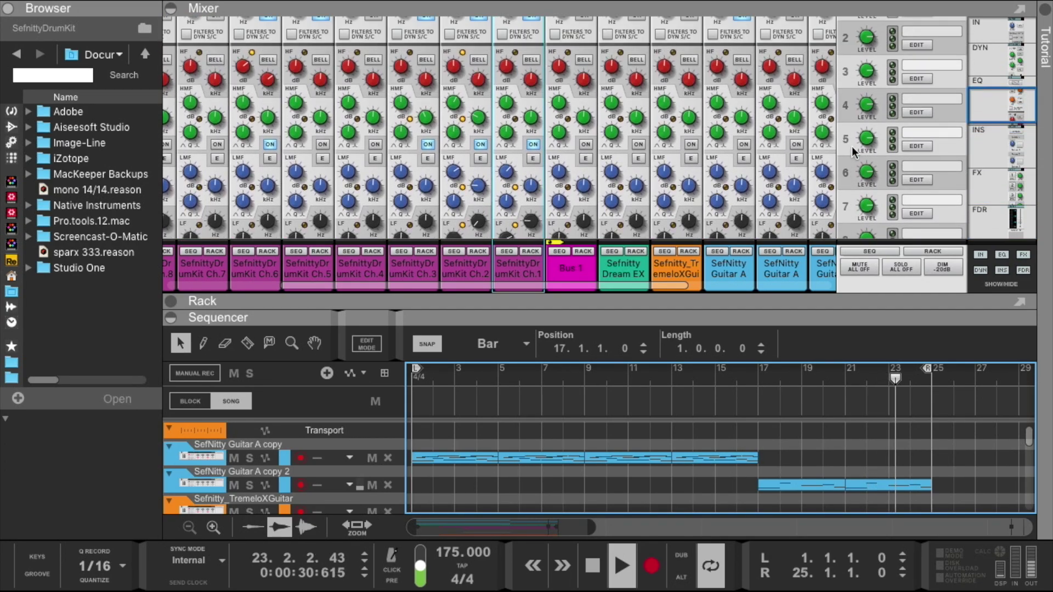
scroll(851, 146, "up", 3)
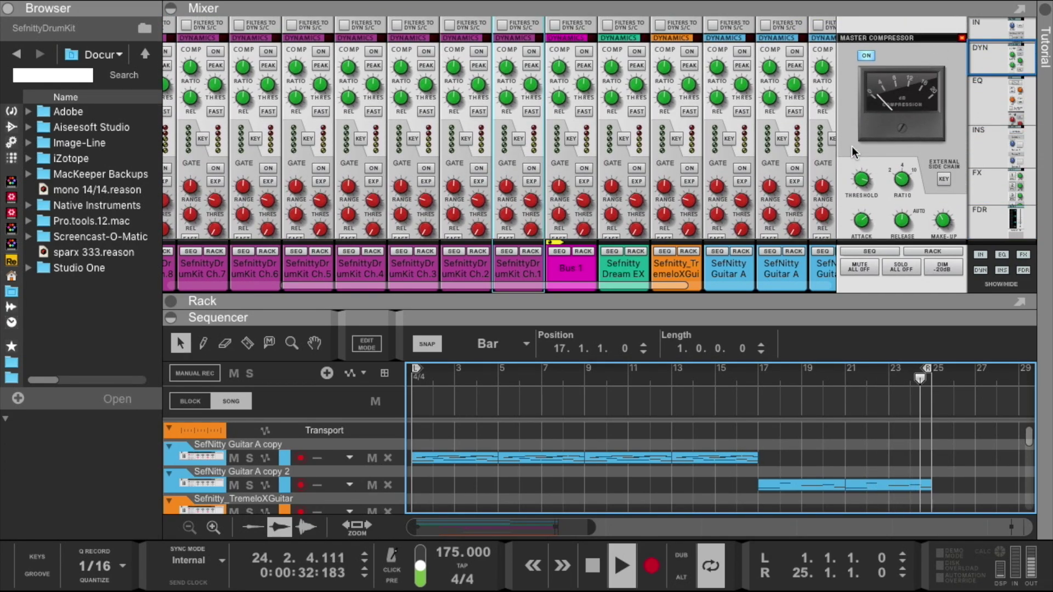
left_click(860, 183)
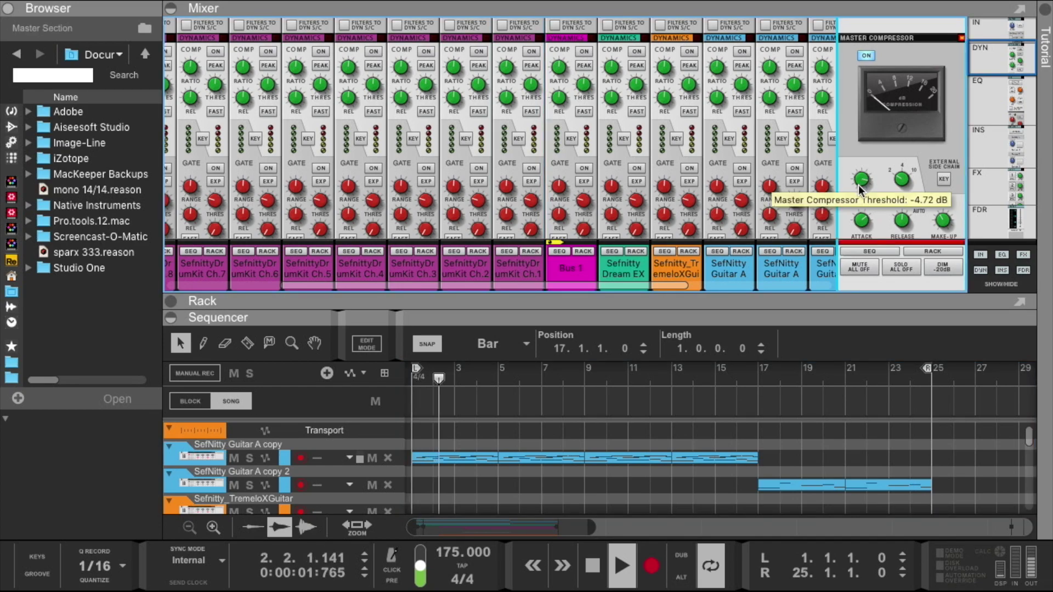
left_click_drag(731, 313, 673, 136)
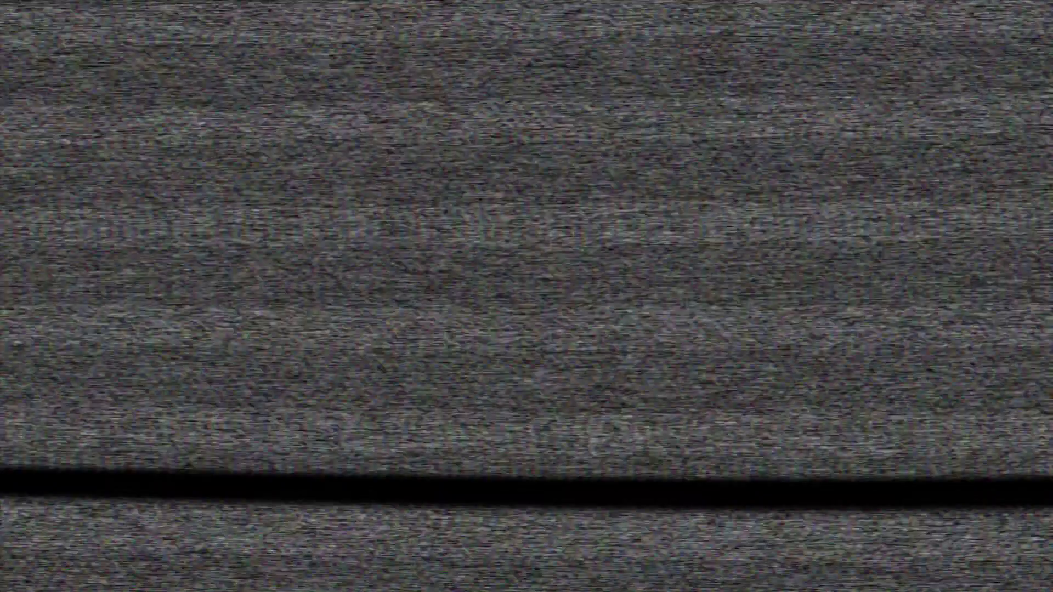